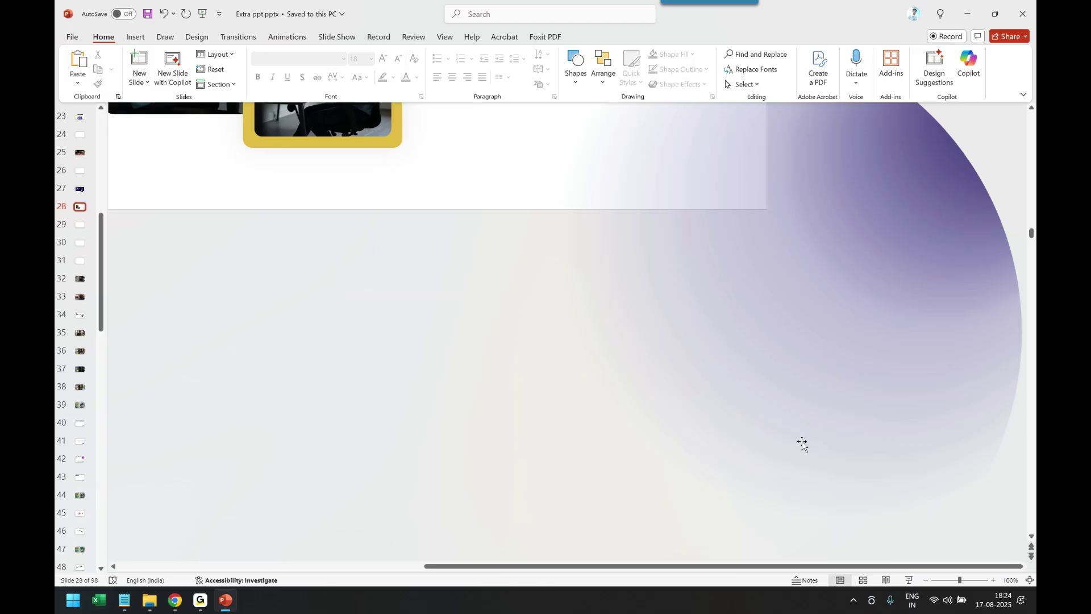
Leave the slide show and fit the whole 'Flow of Development' slide 28 in Normal view
{"action": "scroll", "coordinate": [806, 437], "scroll_direction": "up", "scroll_amount": 2}
{"action": "scroll", "coordinate": [811, 415], "scroll_direction": "up", "scroll_amount": 3}
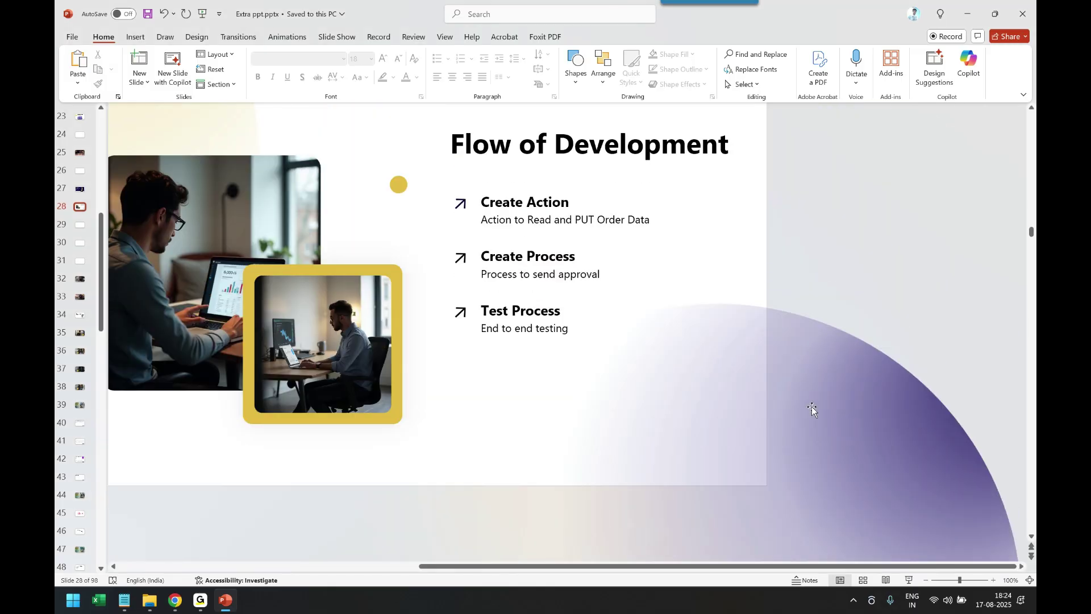
{"action": "left_click_drag", "start_coordinate": [810, 566], "coordinate": [731, 560]}
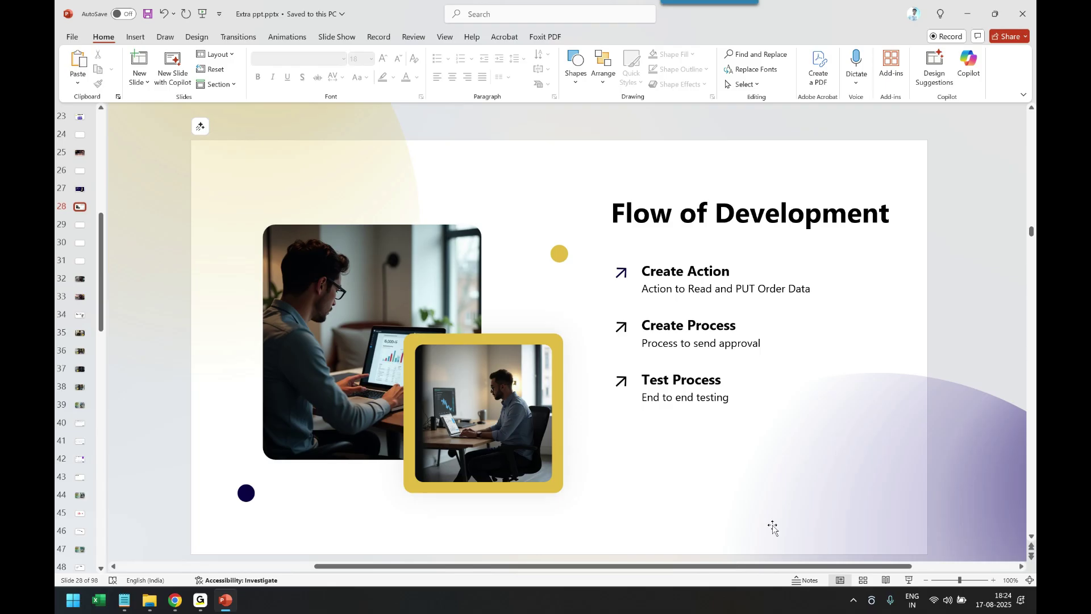
From the SAP Build lobby, start a new Automated Process project of type Process
{"action": "mouse_move", "coordinate": [175, 599]}
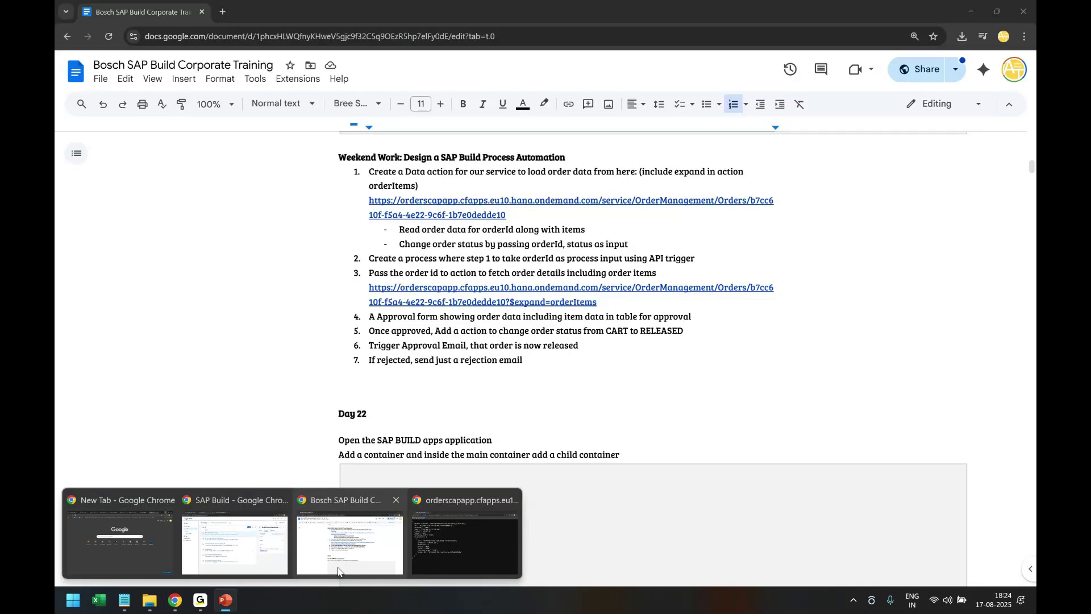
{"action": "left_click", "coordinate": [238, 545]}
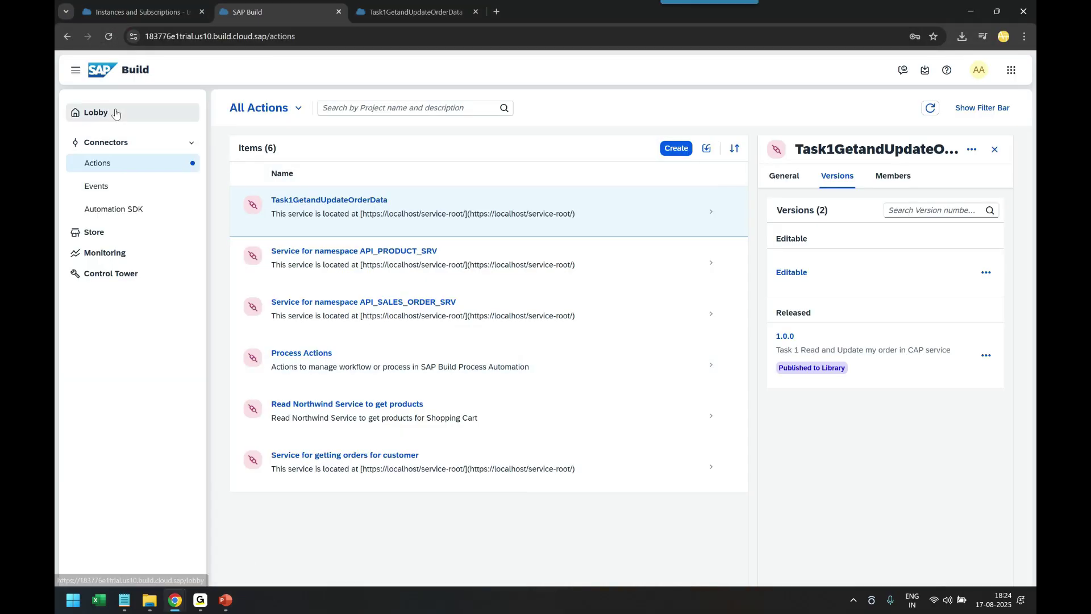
{"action": "left_click", "coordinate": [97, 112]}
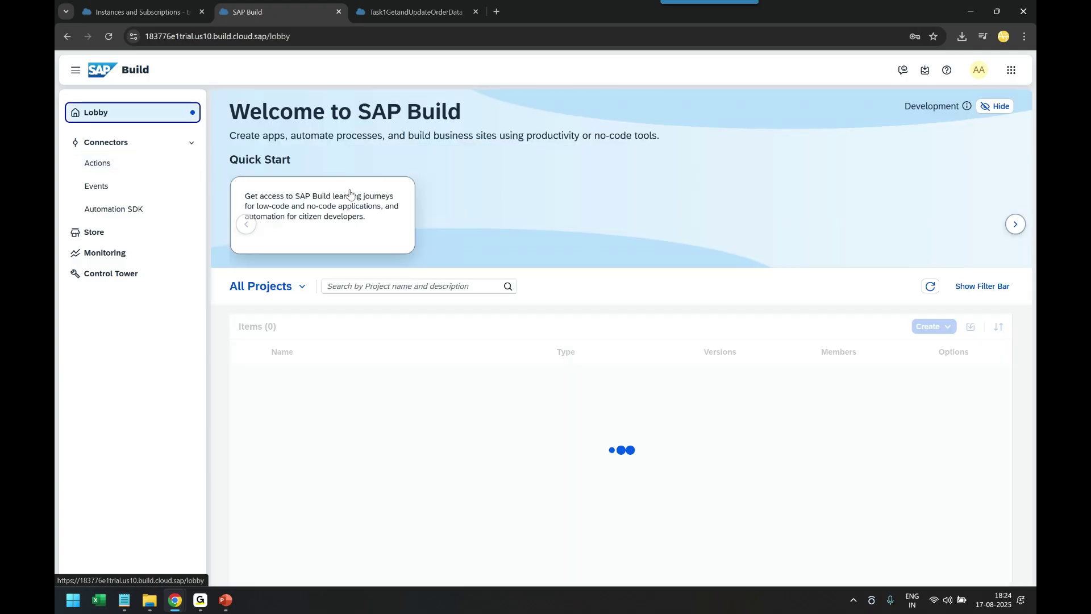
{"action": "left_click", "coordinate": [935, 328]}
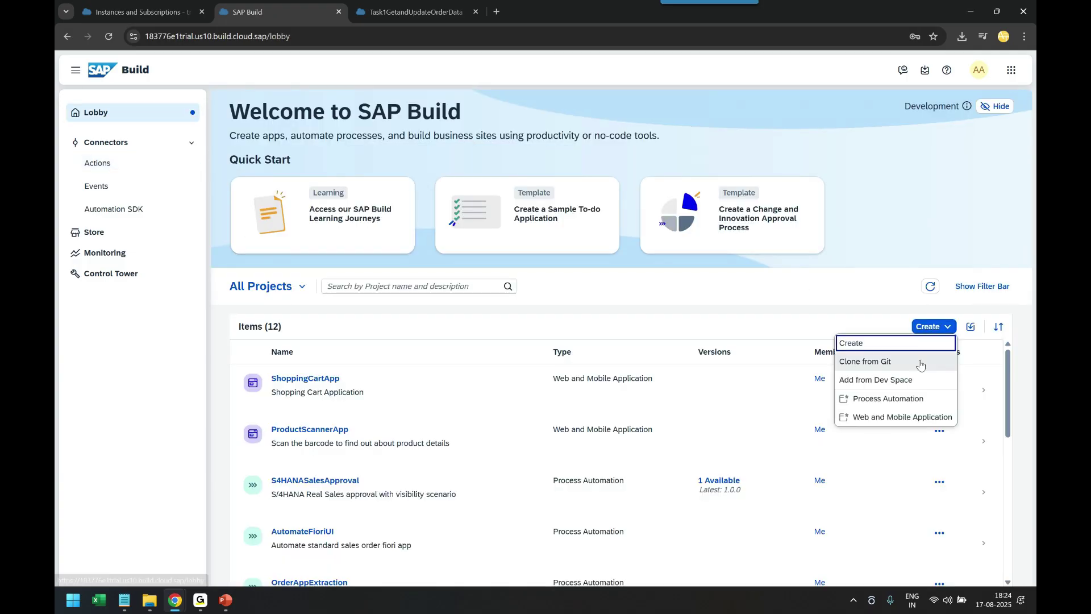
{"action": "left_click", "coordinate": [878, 345]}
{"action": "left_click", "coordinate": [540, 330]}
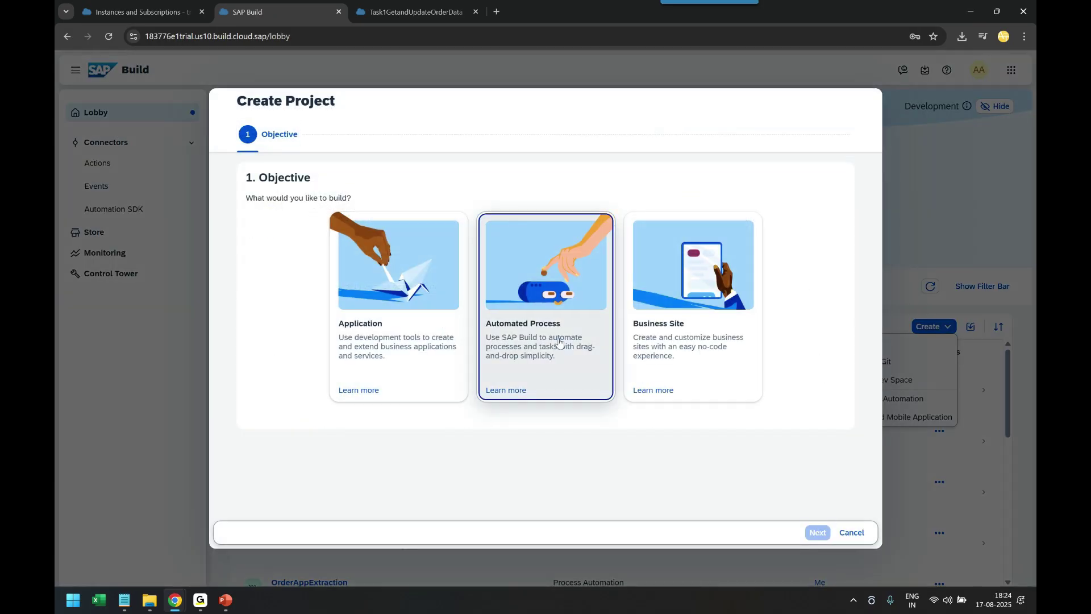
{"action": "left_click", "coordinate": [817, 532]}
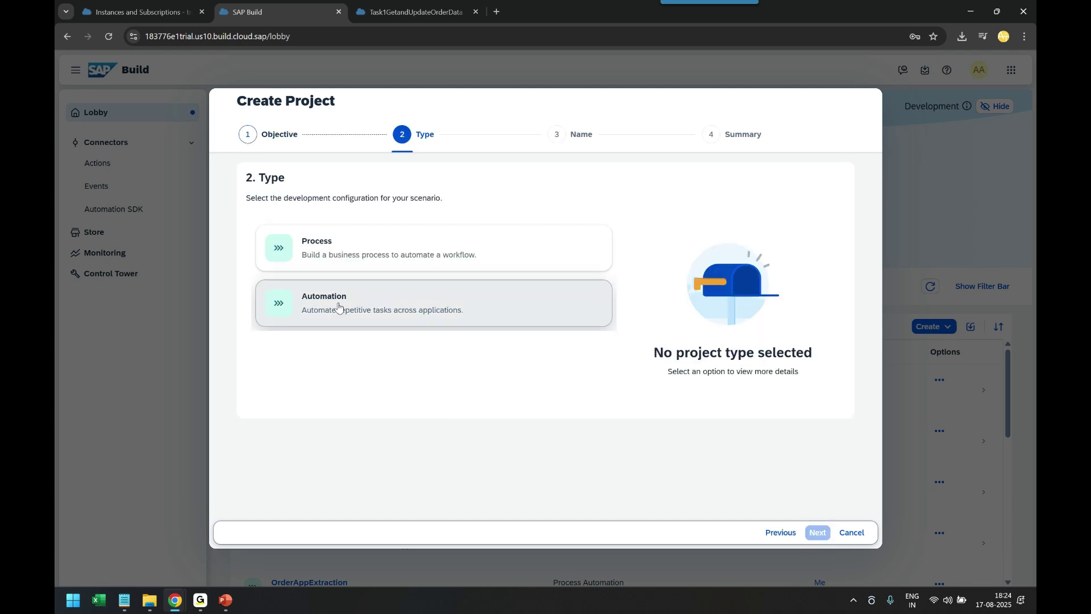
{"action": "left_click", "coordinate": [341, 250]}
{"action": "left_click", "coordinate": [817, 532]}
Name the project Task2OrderApprovalCAP, describe it as 'Approve the order of shopping cart', and create it
{"action": "left_click", "coordinate": [312, 231]}
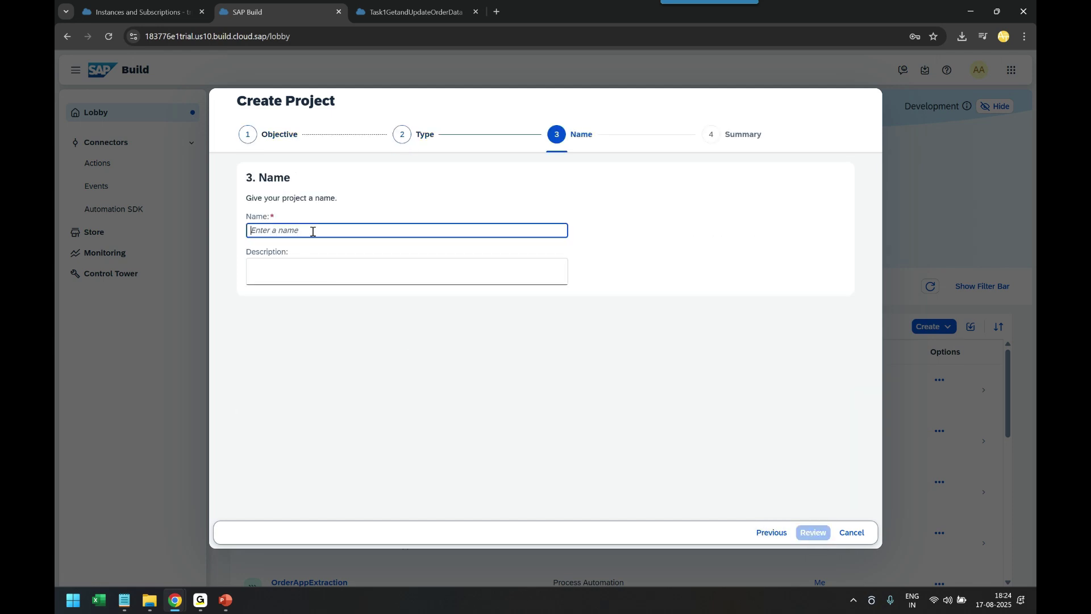
{"action": "type", "text": "Task2OrderA"}
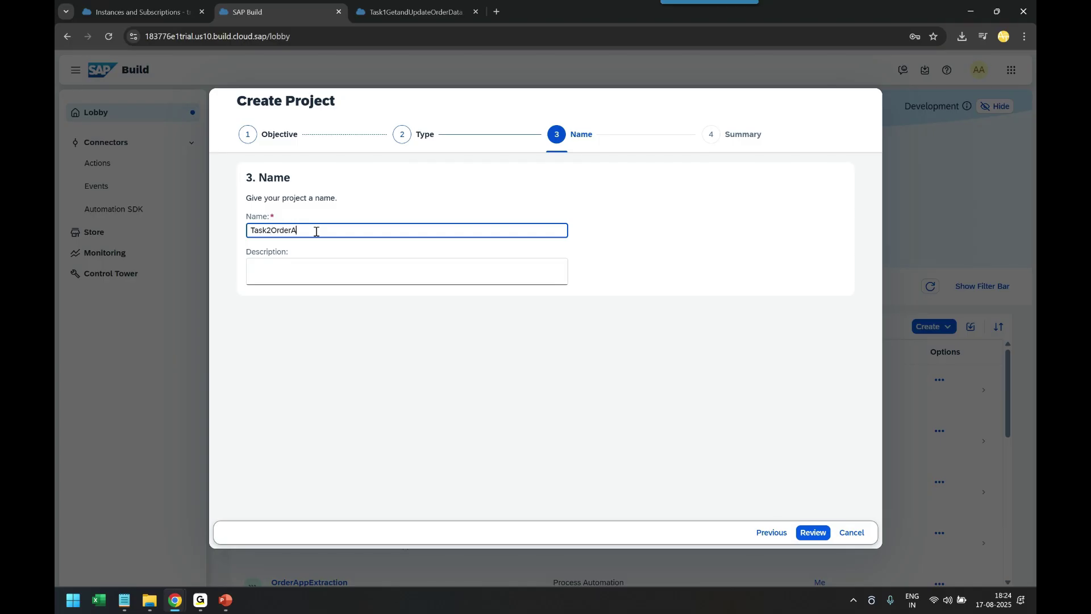
{"action": "type", "text": "pprovalCAP"}
{"action": "key", "text": "Tab"}
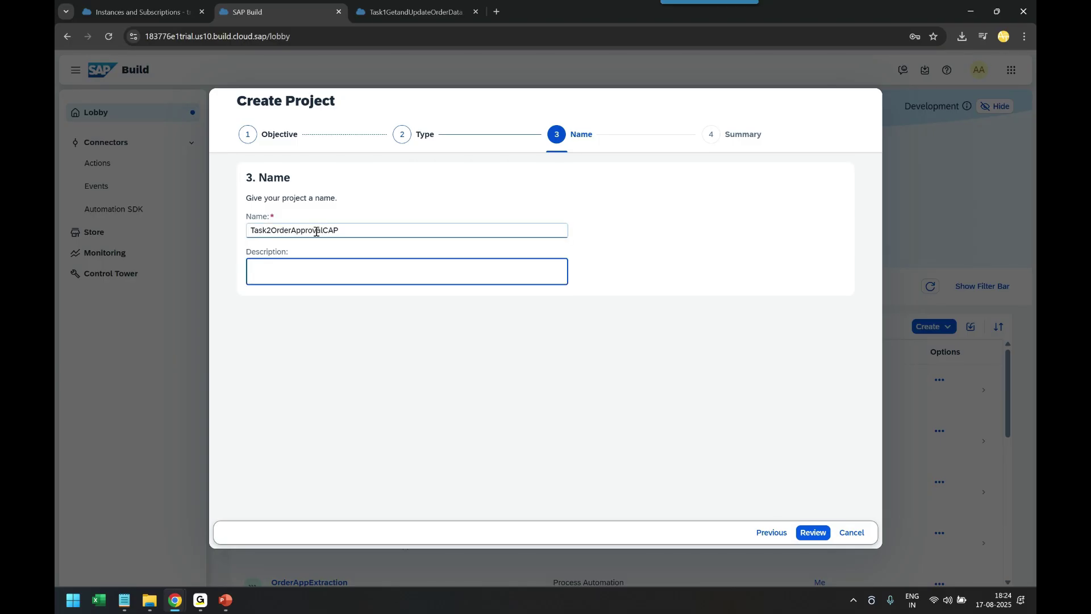
{"action": "type", "text": "Approve the order of shopping cart"}
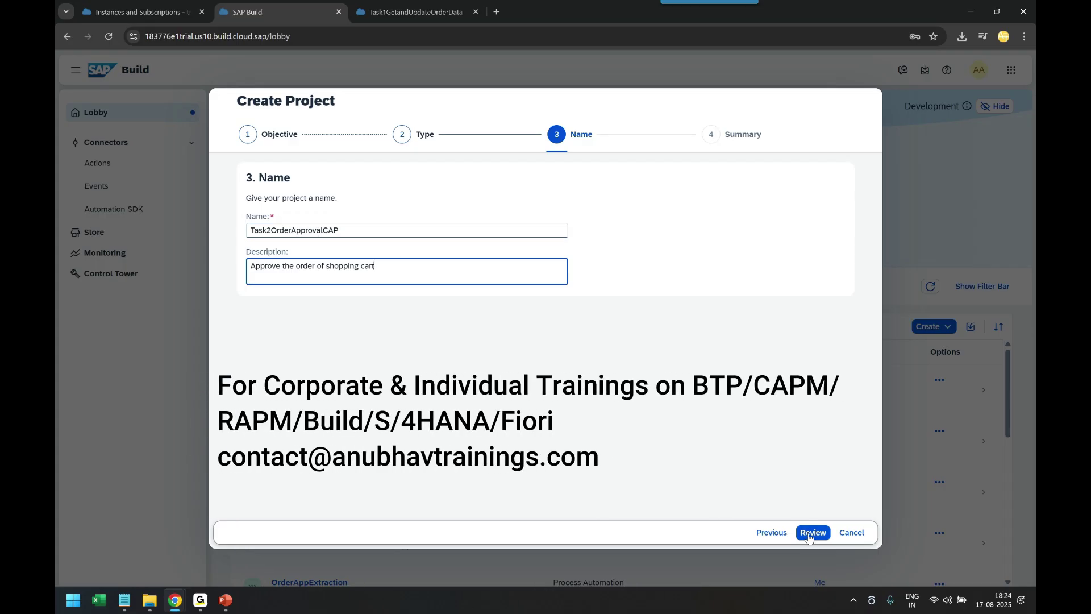
{"action": "left_click", "coordinate": [812, 532]}
{"action": "left_click", "coordinate": [812, 532]}
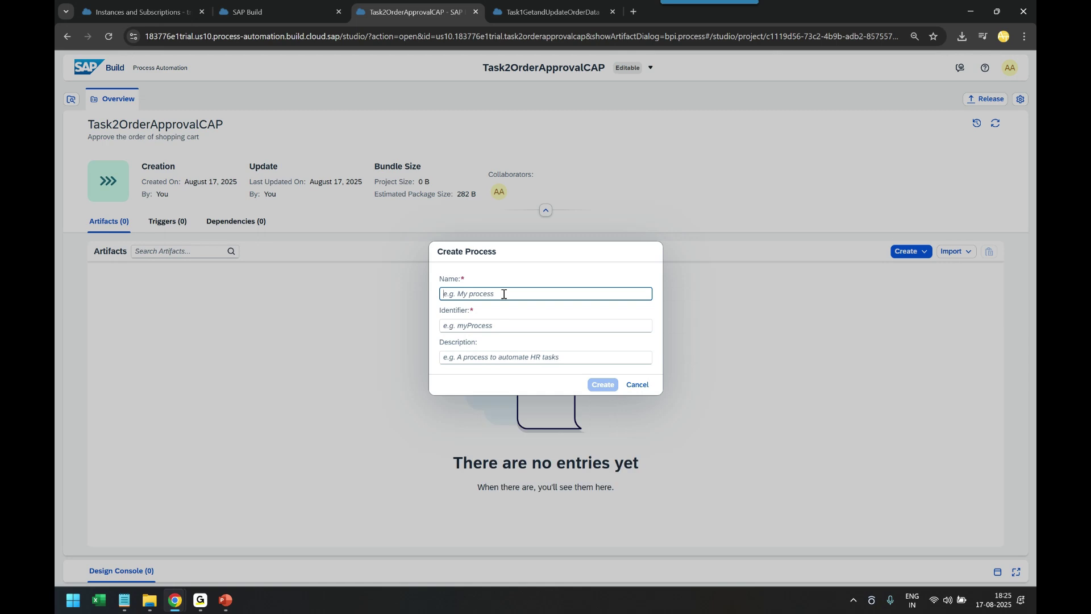
Create a process named ShoppingCartApproval in the project
{"action": "type", "text": "ShoppingCar"}
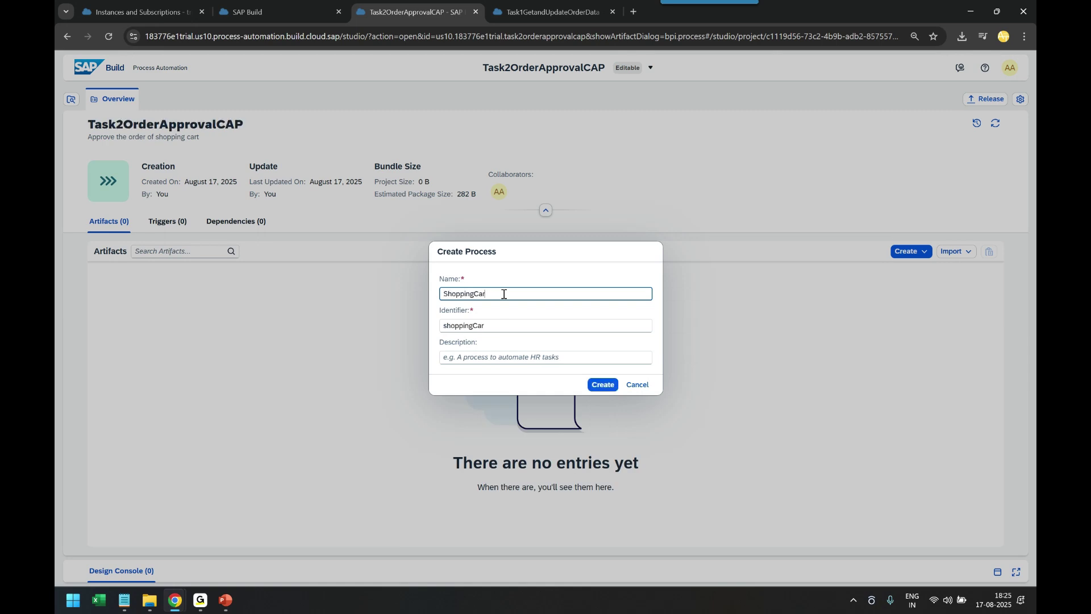
{"action": "type", "text": "tApproval"}
{"action": "left_click", "coordinate": [597, 385]}
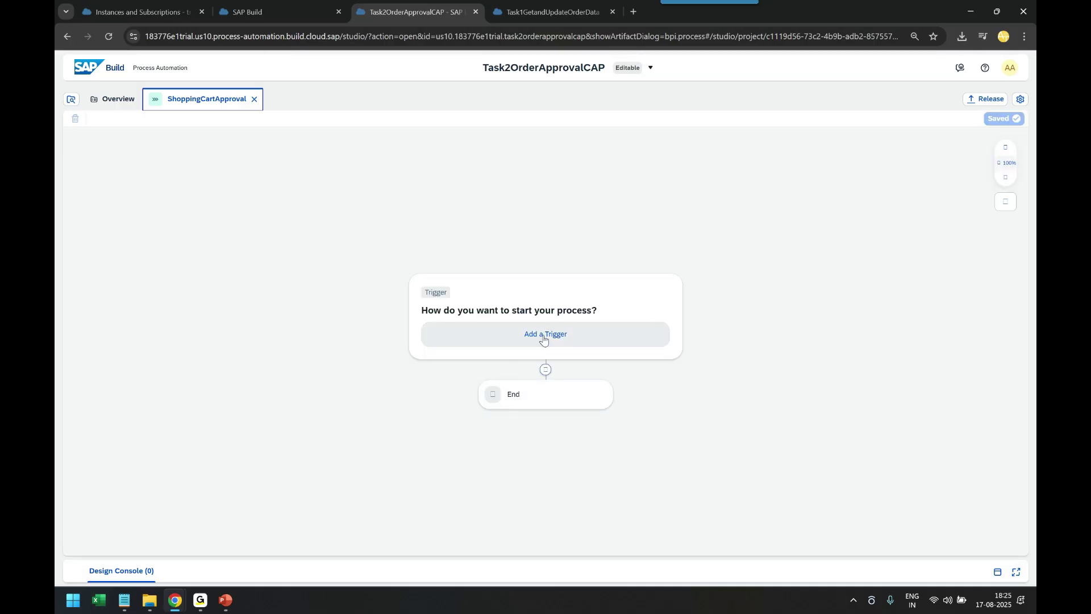
{"action": "left_click", "coordinate": [543, 337]}
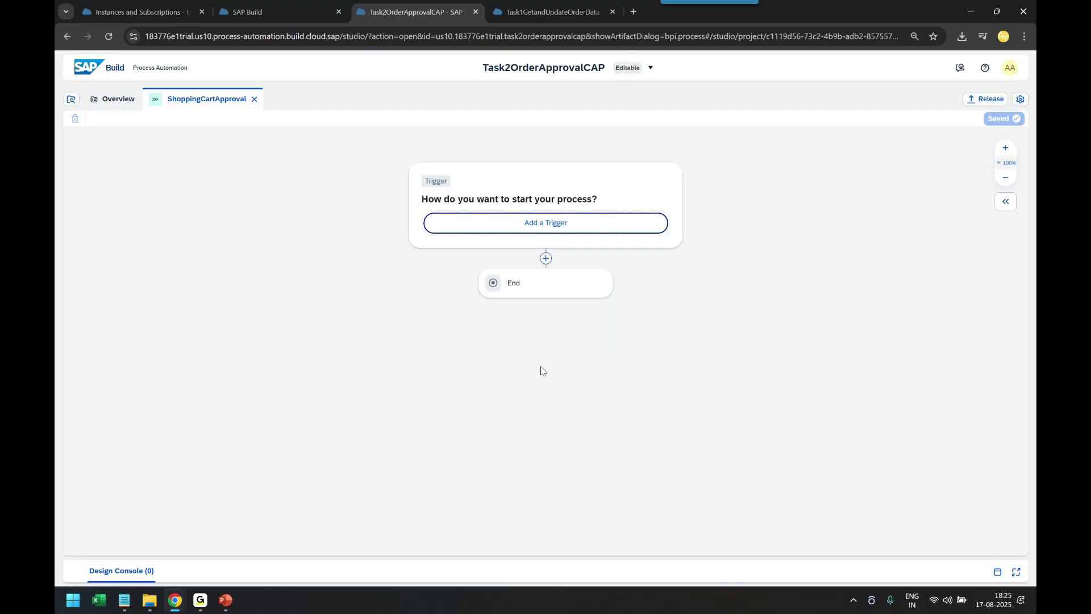
Add an API trigger named APIStartShopping to start the process
{"action": "left_click", "coordinate": [476, 282]}
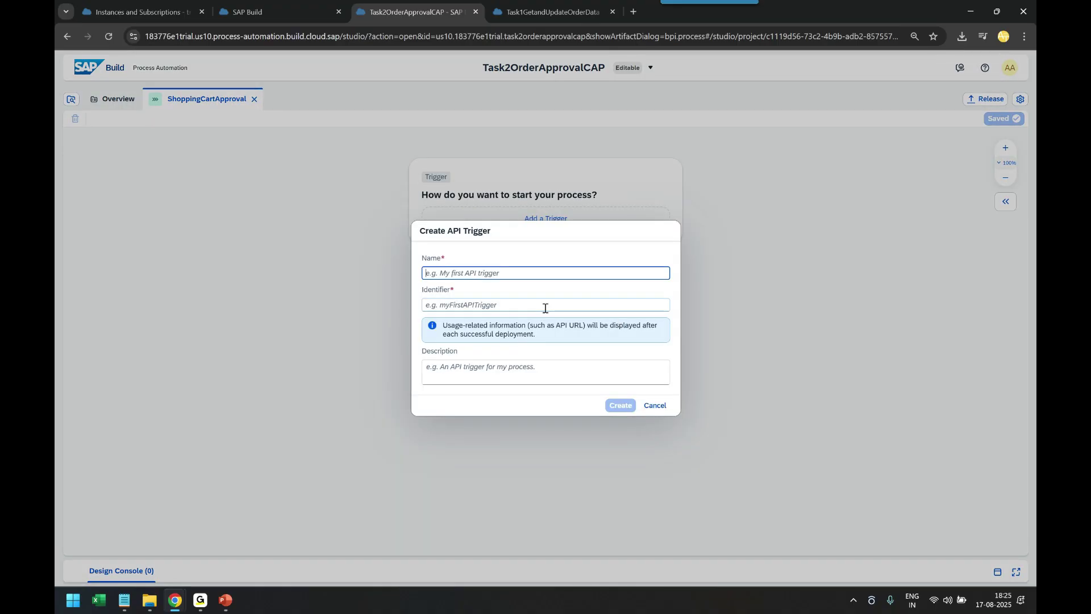
{"action": "type", "text": "APIStart"}
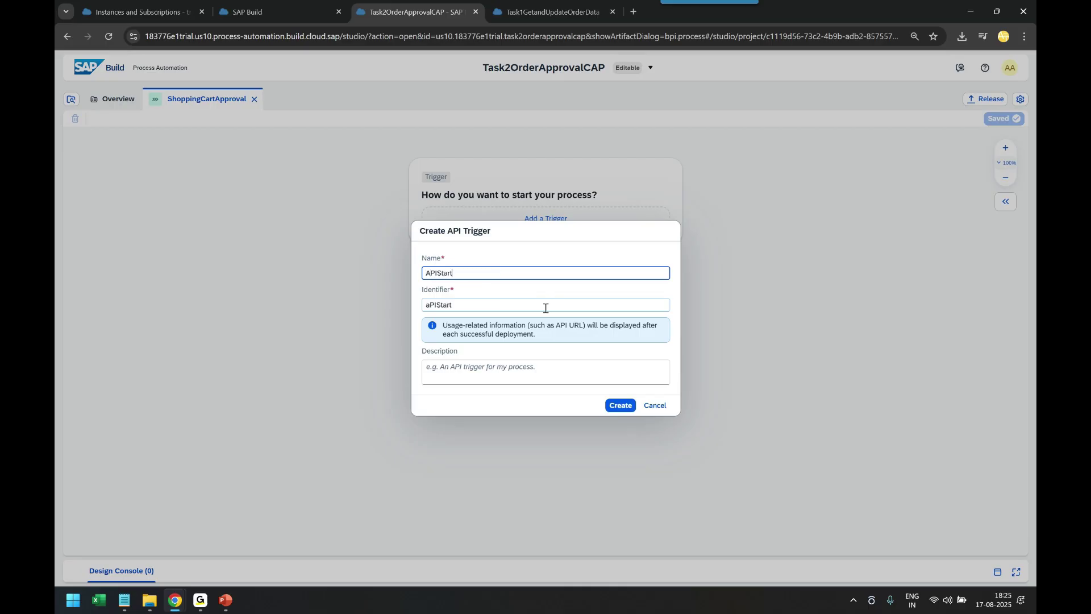
{"action": "type", "text": "Shopping"}
{"action": "left_click", "coordinate": [615, 404]}
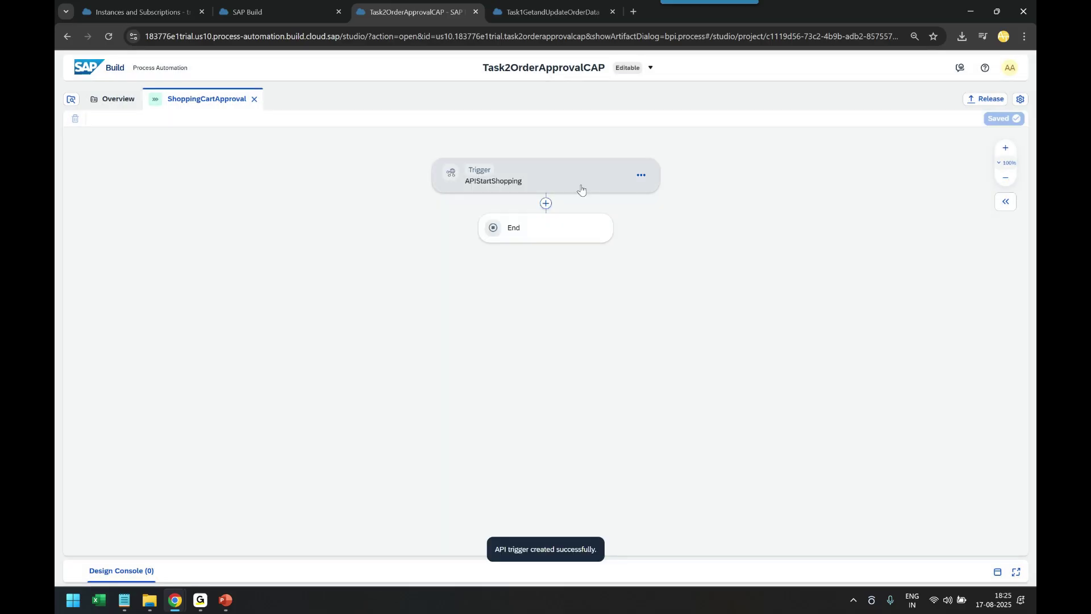
{"action": "left_click", "coordinate": [580, 186]}
{"action": "left_click", "coordinate": [682, 316]}
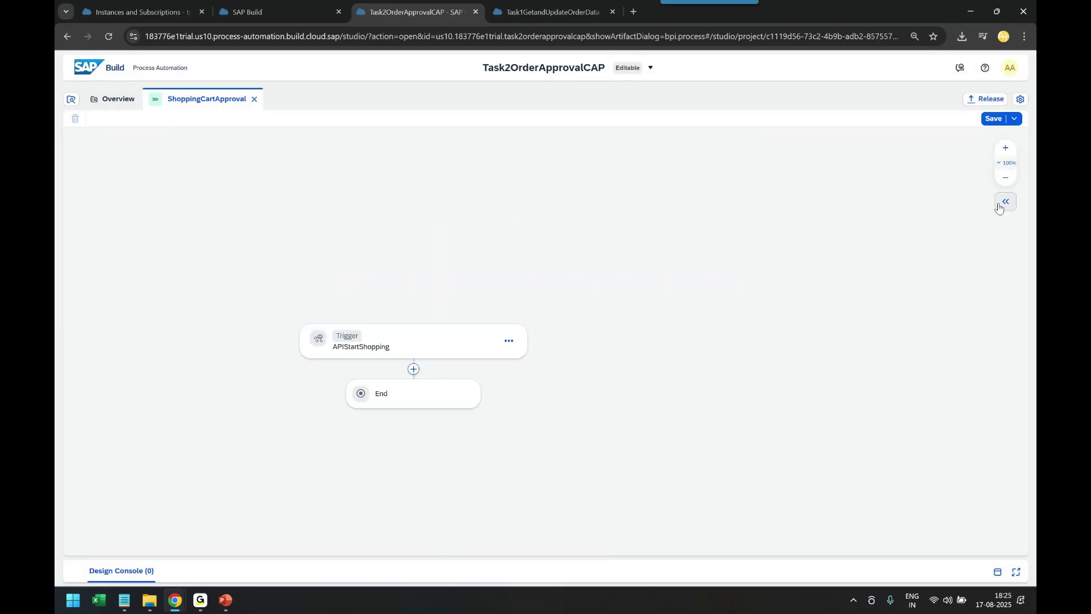
Add a required process input named orderId in the process variables
{"action": "left_click", "coordinate": [1000, 202]}
{"action": "left_click", "coordinate": [836, 200]}
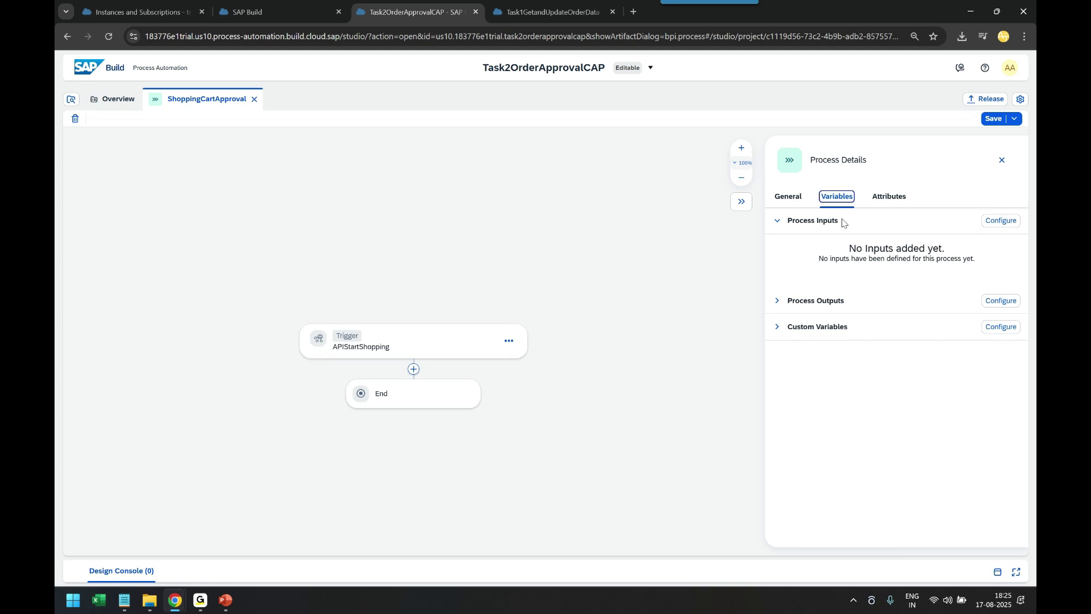
{"action": "left_click", "coordinate": [989, 228]}
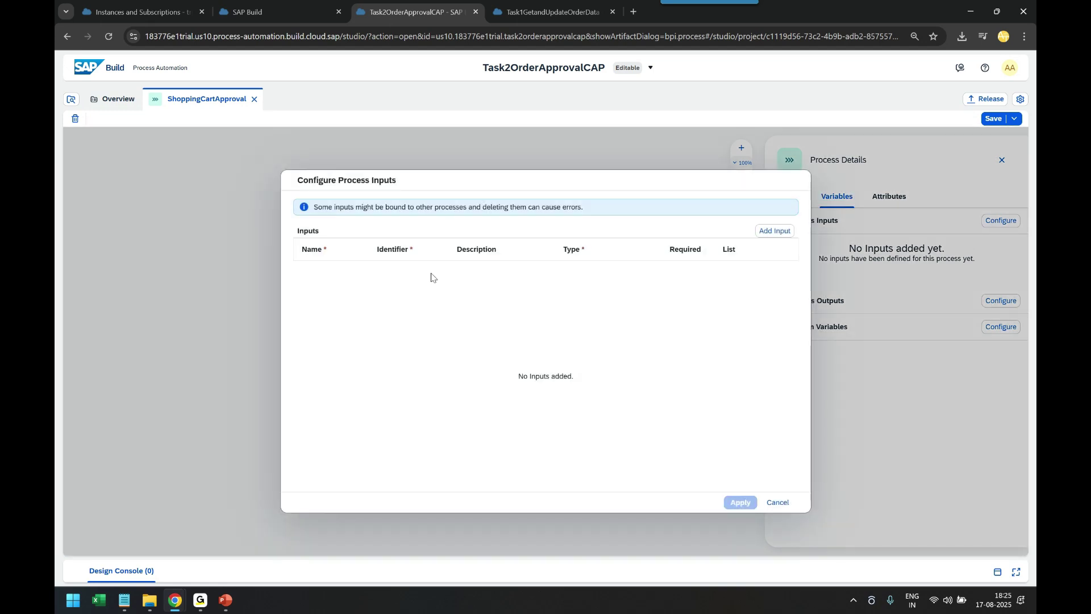
{"action": "left_click", "coordinate": [759, 231]}
{"action": "type", "text": "or"}
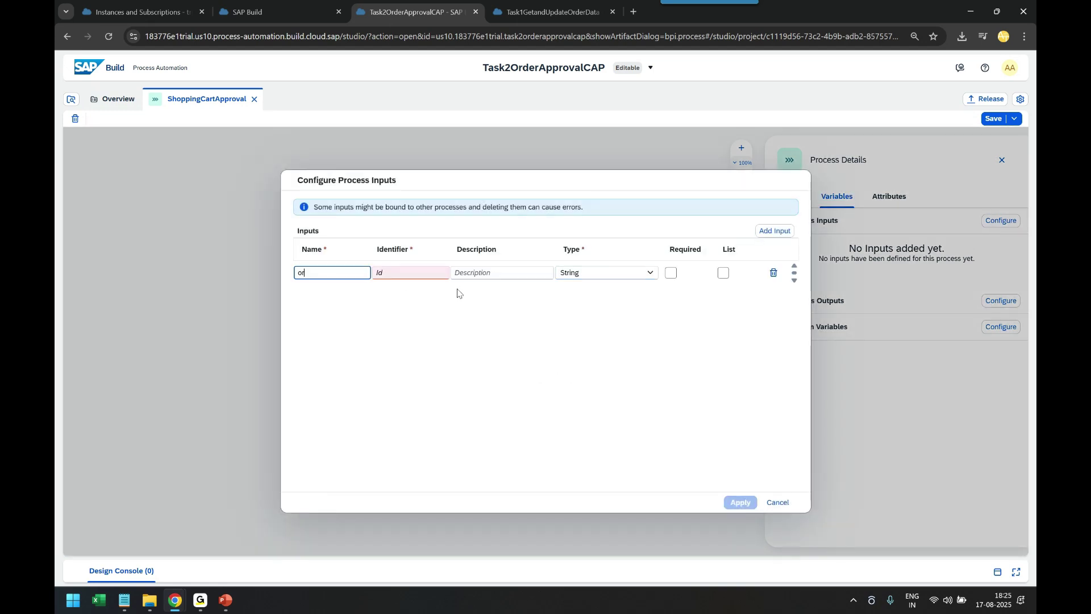
{"action": "type", "text": "derId"}
{"action": "key", "text": "Tab"}
{"action": "left_click", "coordinate": [671, 272]}
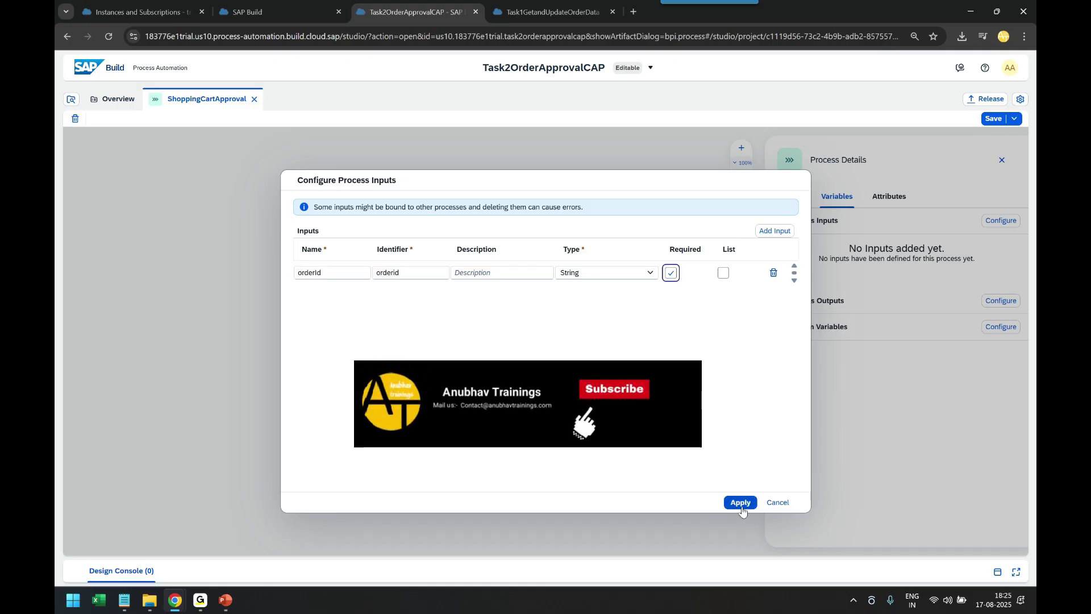
{"action": "left_click", "coordinate": [740, 502]}
{"action": "left_click", "coordinate": [413, 370]}
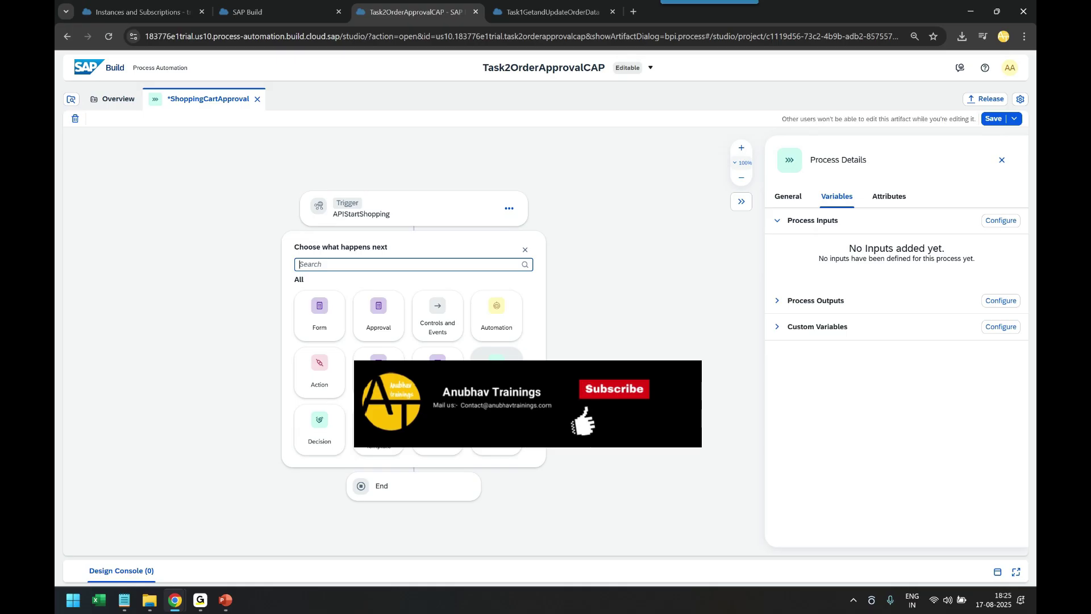
Insert the 'Get entity from Orders by key' action from the library below APIStartShopping
{"action": "left_click", "coordinate": [313, 389]}
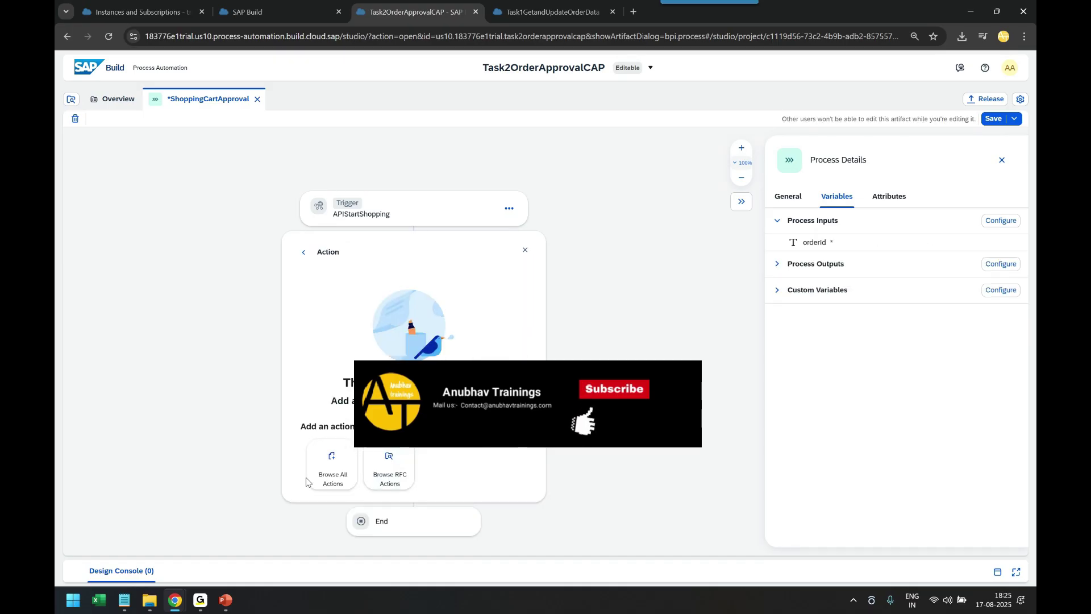
{"action": "left_click", "coordinate": [331, 459]}
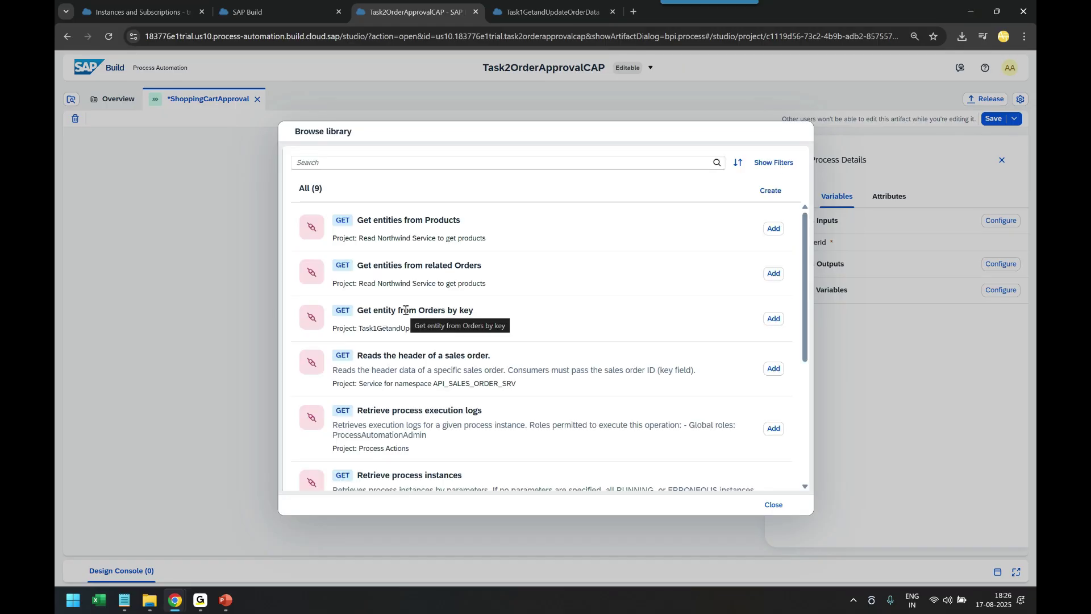
{"action": "scroll", "coordinate": [405, 313], "scroll_direction": "down", "scroll_amount": 5}
{"action": "scroll", "coordinate": [405, 313], "scroll_direction": "up", "scroll_amount": 5}
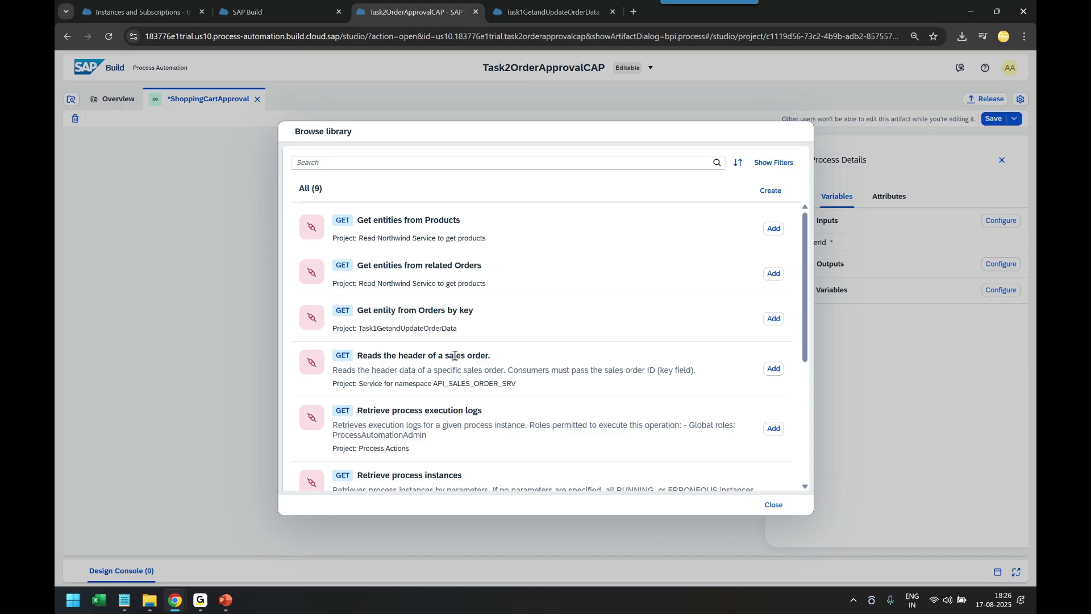
{"action": "scroll", "coordinate": [488, 375], "scroll_direction": "down", "scroll_amount": 5}
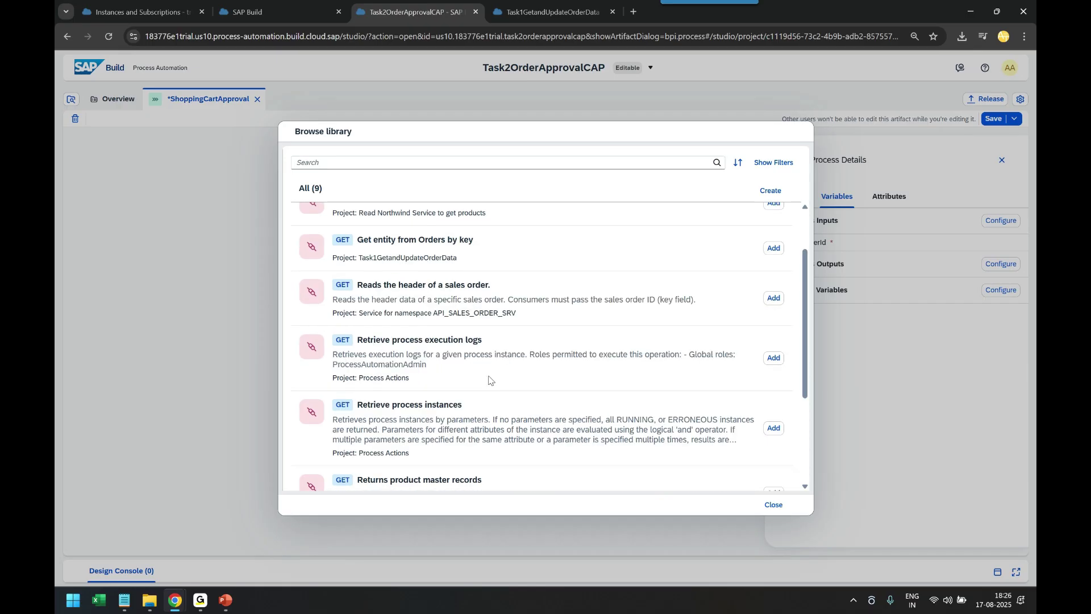
{"action": "scroll", "coordinate": [492, 372], "scroll_direction": "up", "scroll_amount": 3}
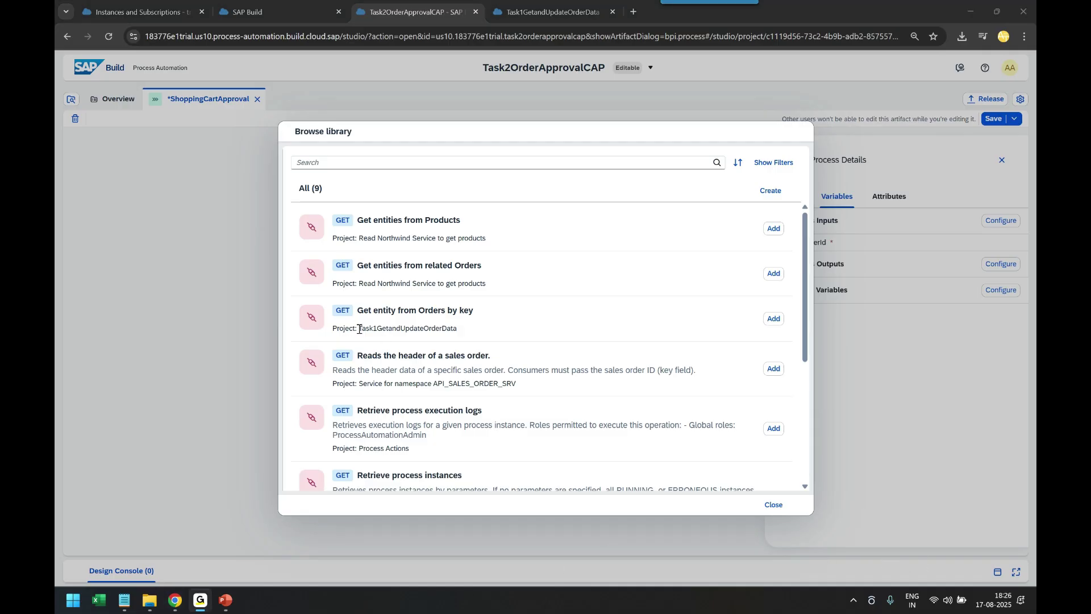
{"action": "left_click_drag", "start_coordinate": [361, 329], "coordinate": [463, 334]}
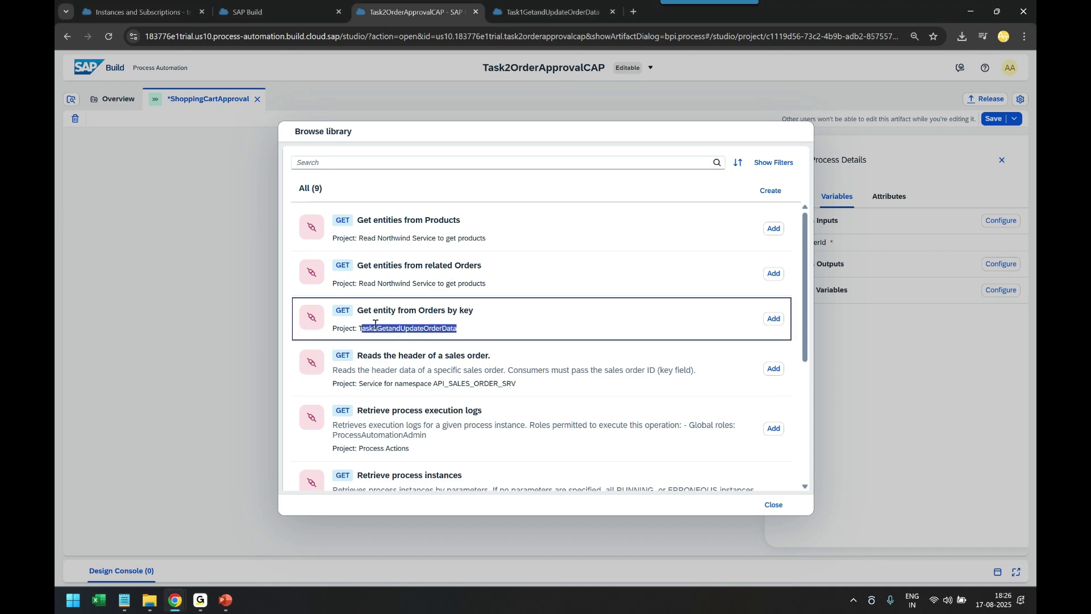
{"action": "scroll", "coordinate": [357, 312], "scroll_direction": "down", "scroll_amount": 5}
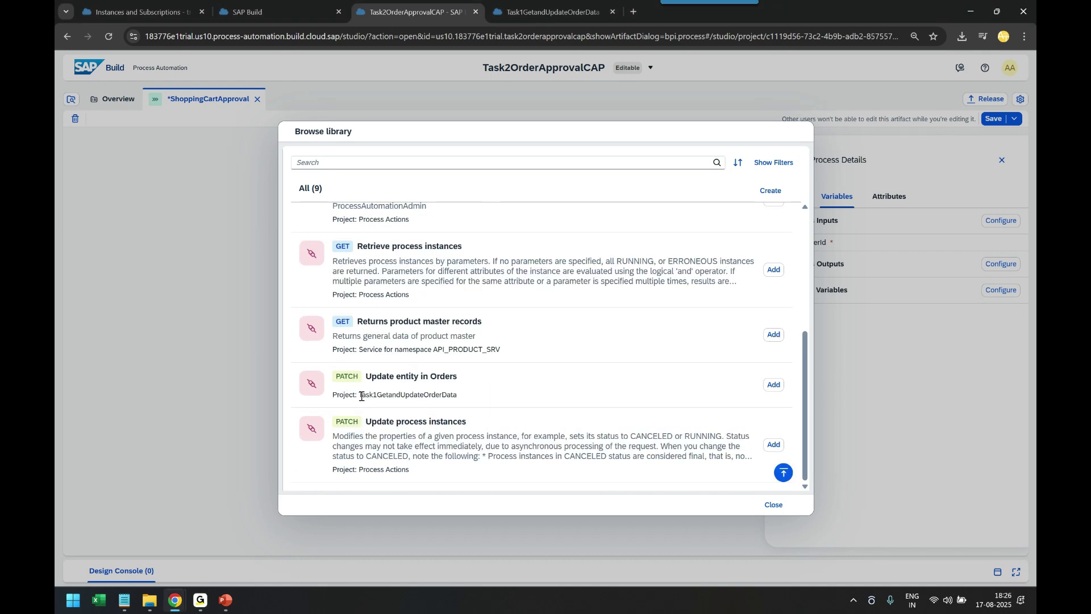
{"action": "left_click_drag", "start_coordinate": [360, 396], "coordinate": [469, 411]}
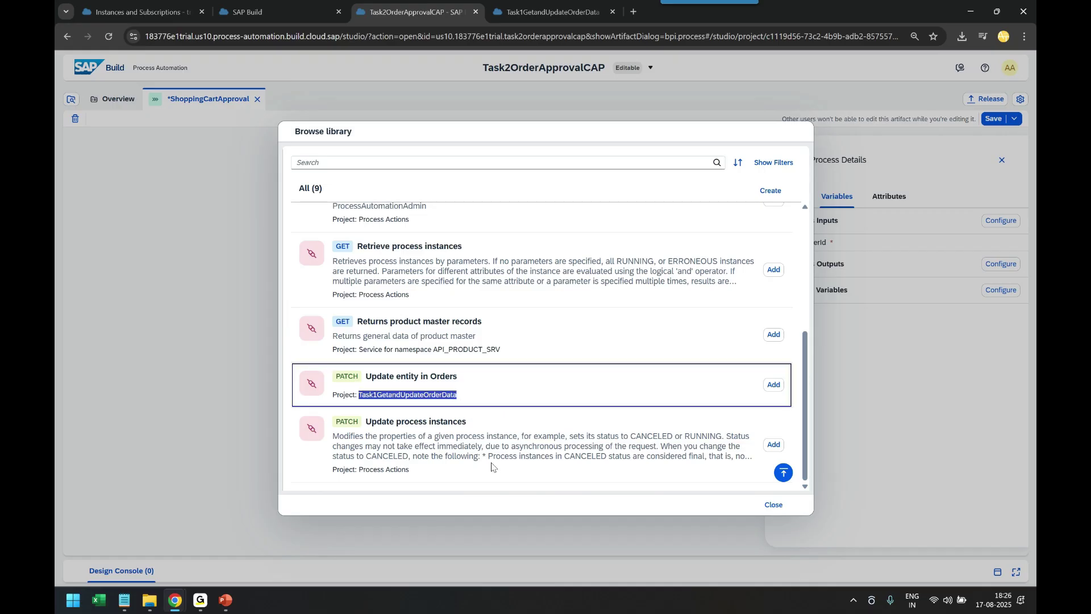
{"action": "scroll", "coordinate": [492, 466], "scroll_direction": "up", "scroll_amount": 5}
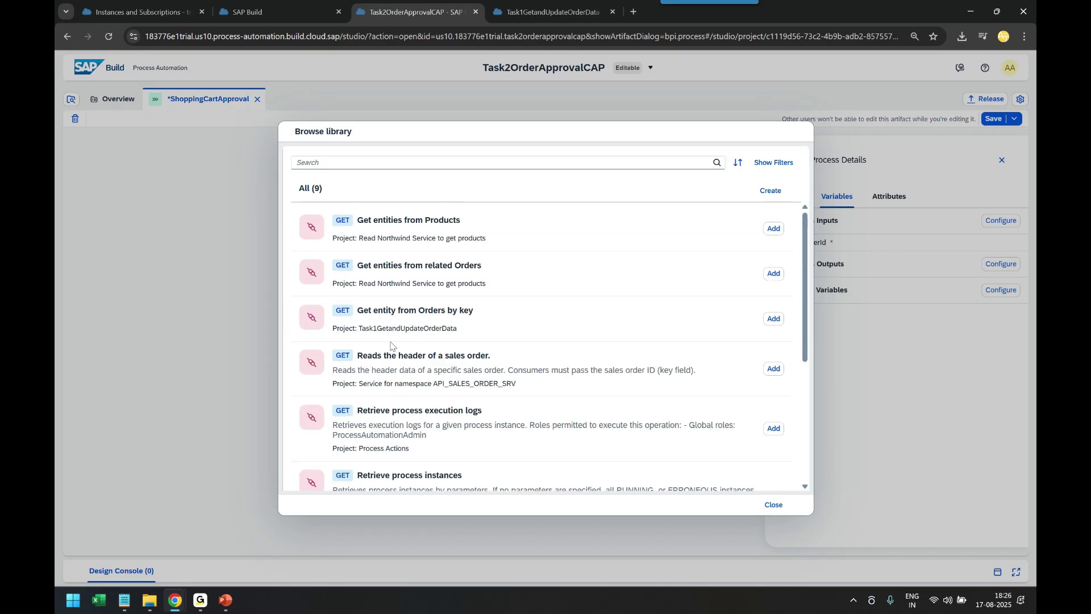
{"action": "left_click", "coordinate": [763, 322]}
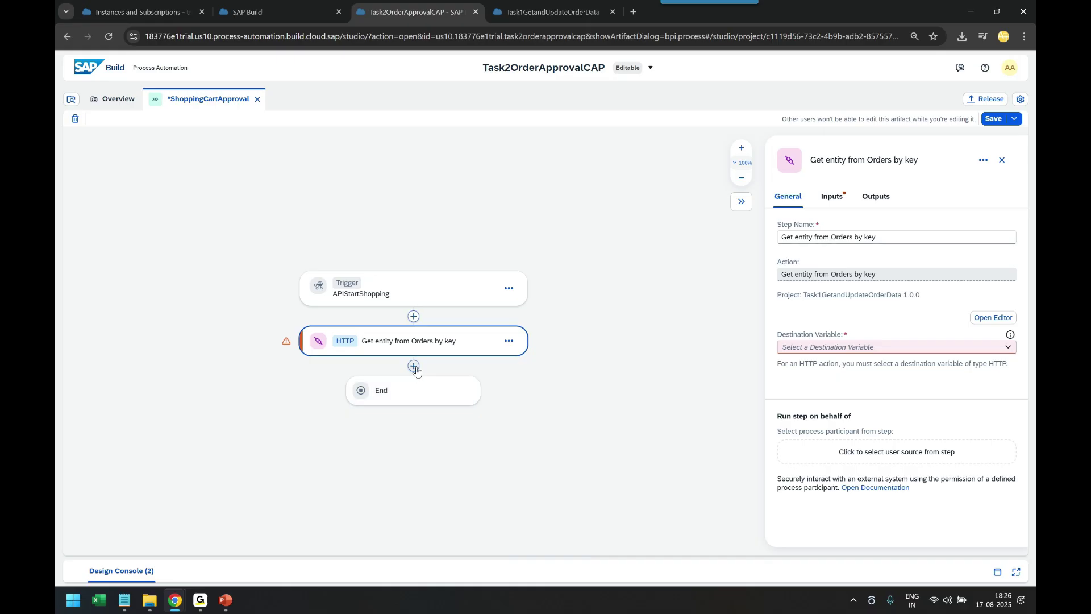
Add a blank approval named CartApproval after the Get entity step, renaming it after a naming error
{"action": "left_click", "coordinate": [414, 242]}
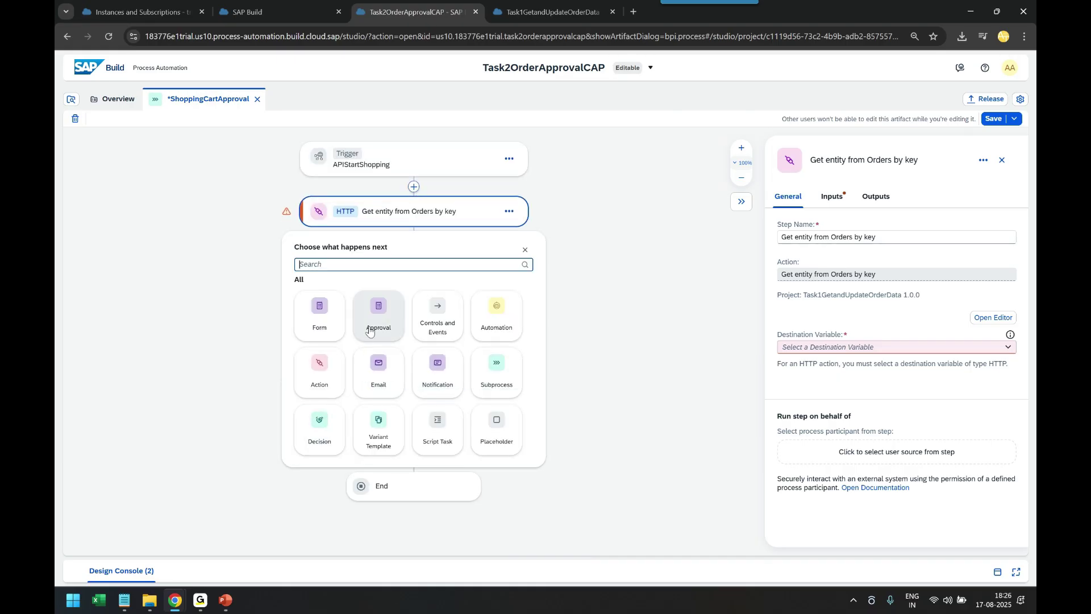
{"action": "left_click", "coordinate": [377, 379]}
{"action": "left_click", "coordinate": [333, 463]}
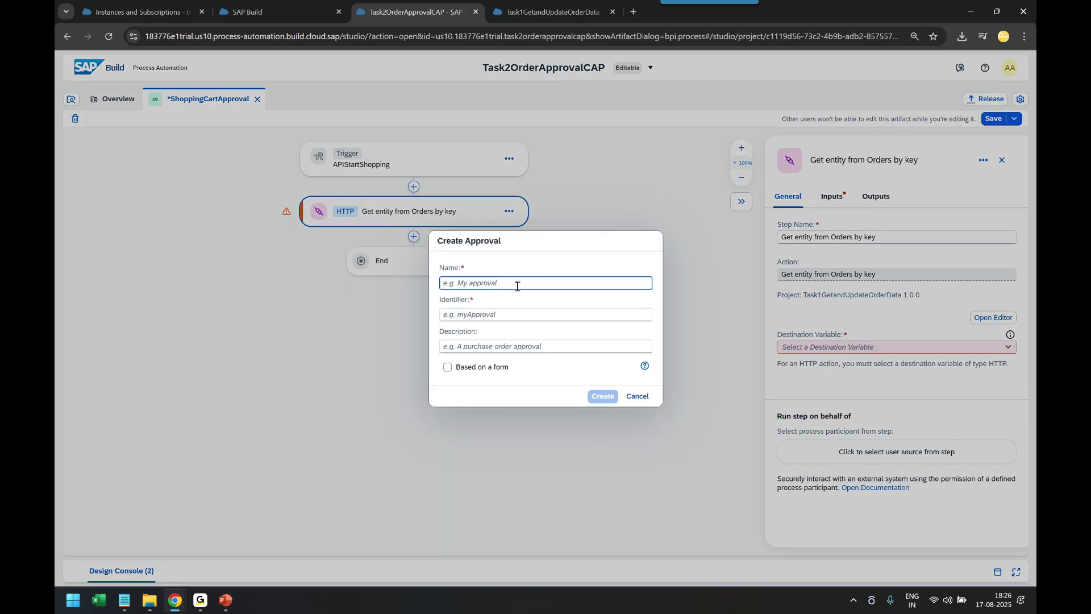
{"action": "type", "text": "Shop"}
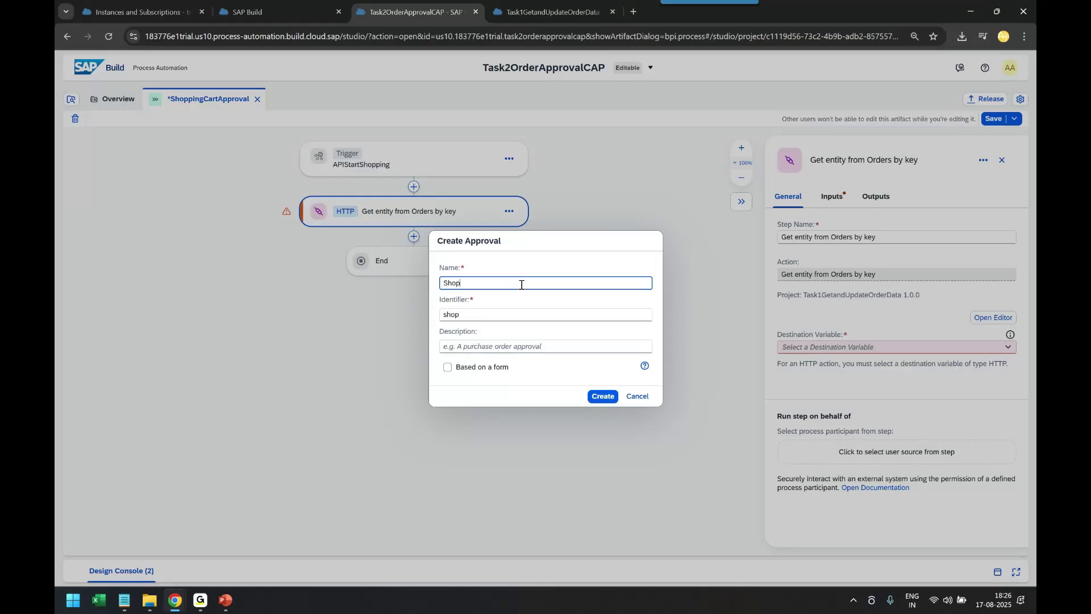
{"action": "type", "text": "pingCartApproval"}
{"action": "left_click", "coordinate": [606, 398]}
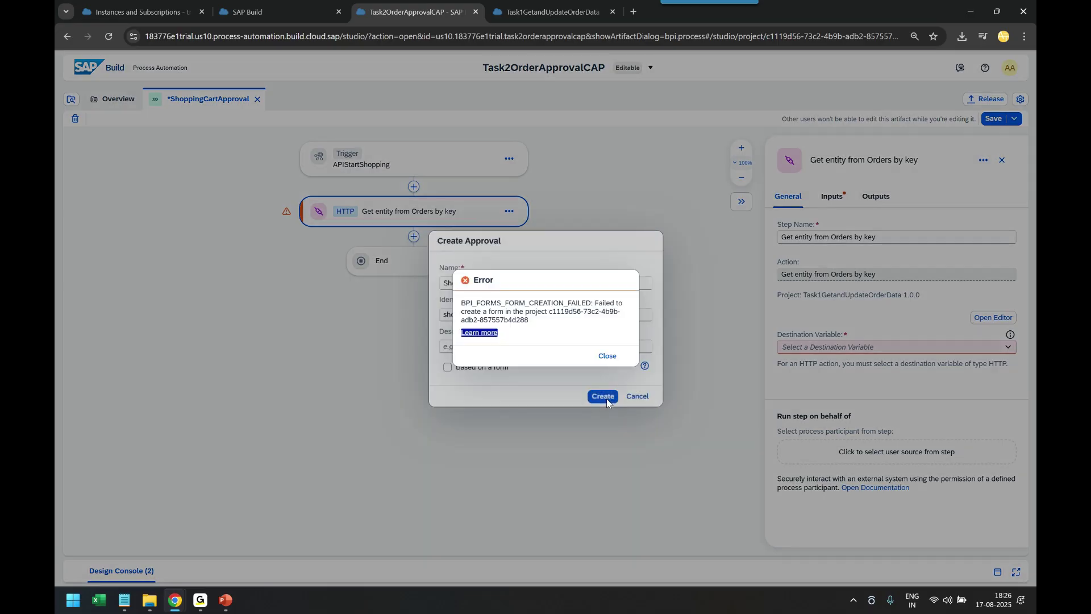
{"action": "left_click", "coordinate": [606, 355]}
{"action": "left_click_drag", "start_coordinate": [528, 283], "coordinate": [407, 276]}
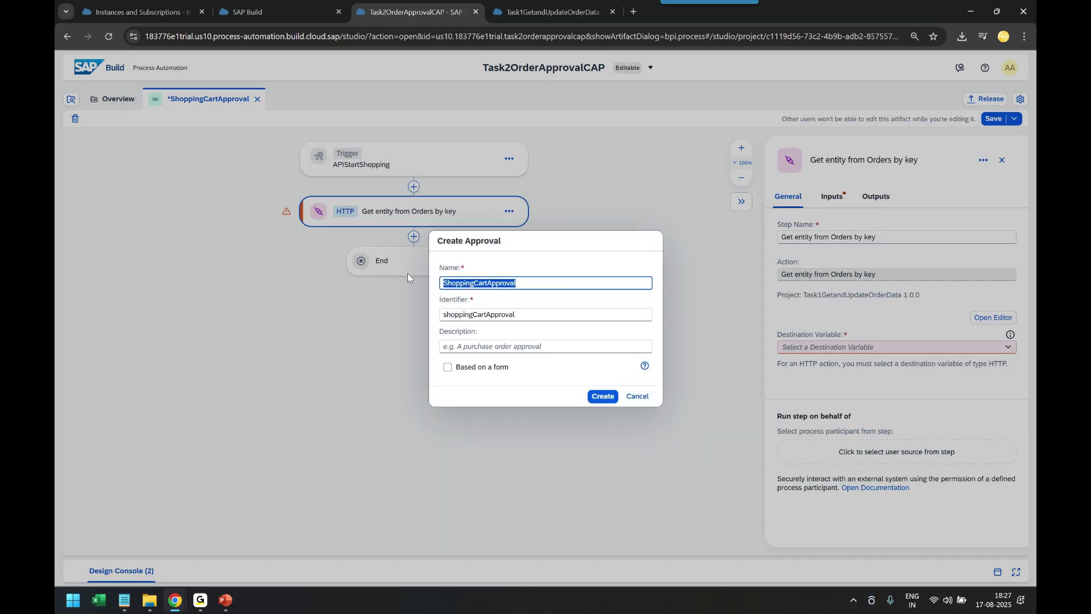
{"action": "type", "text": "CartA"}
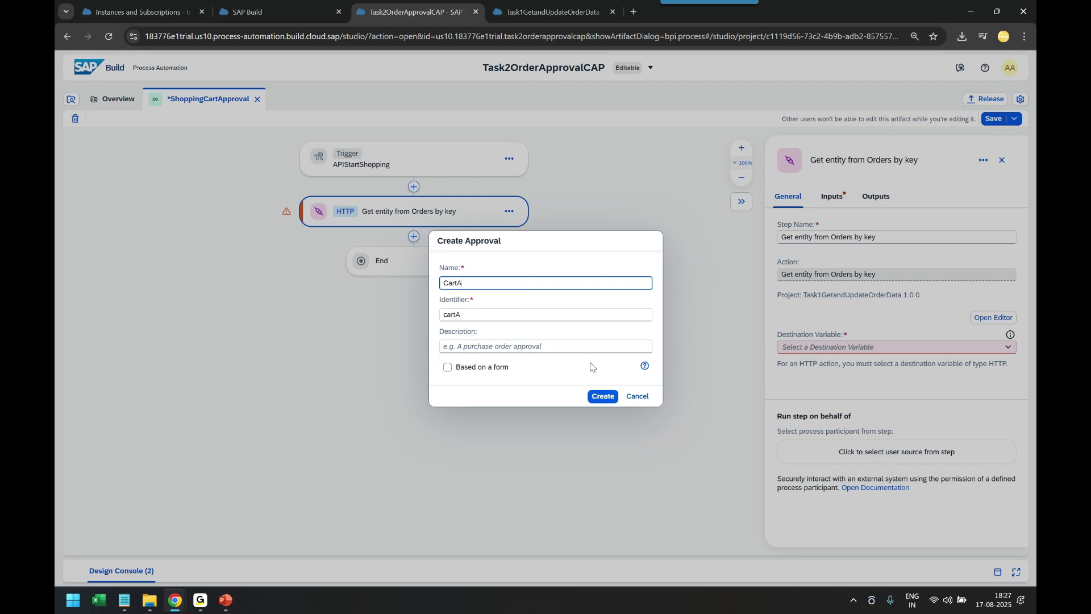
{"action": "type", "text": "pproval"}
{"action": "left_click", "coordinate": [602, 397]}
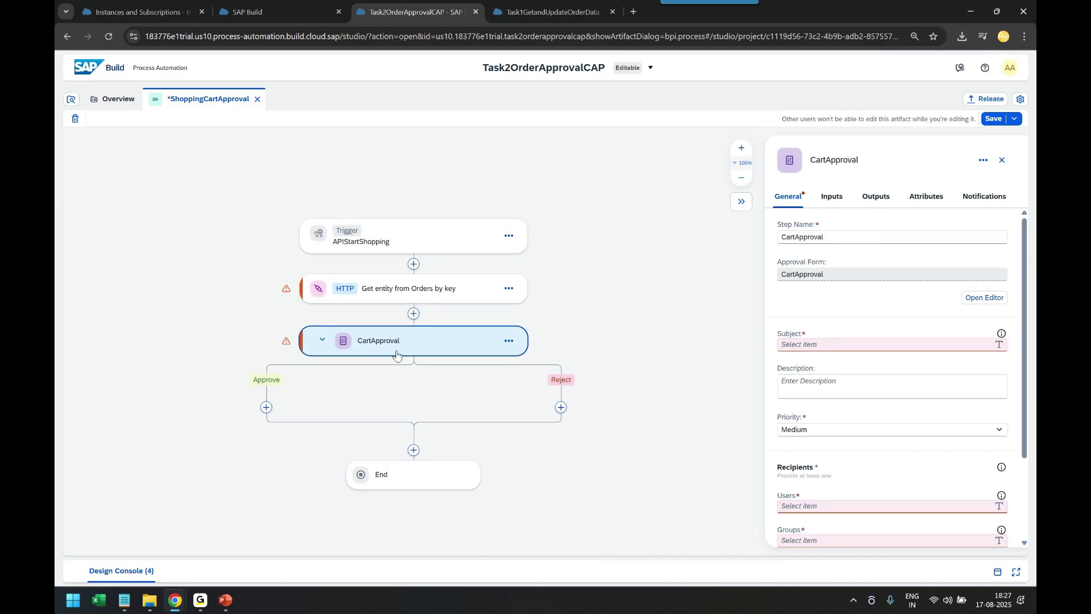
Add the 'Update entity in Orders' action from the action library under the Approve branch
{"action": "left_click", "coordinate": [266, 406]}
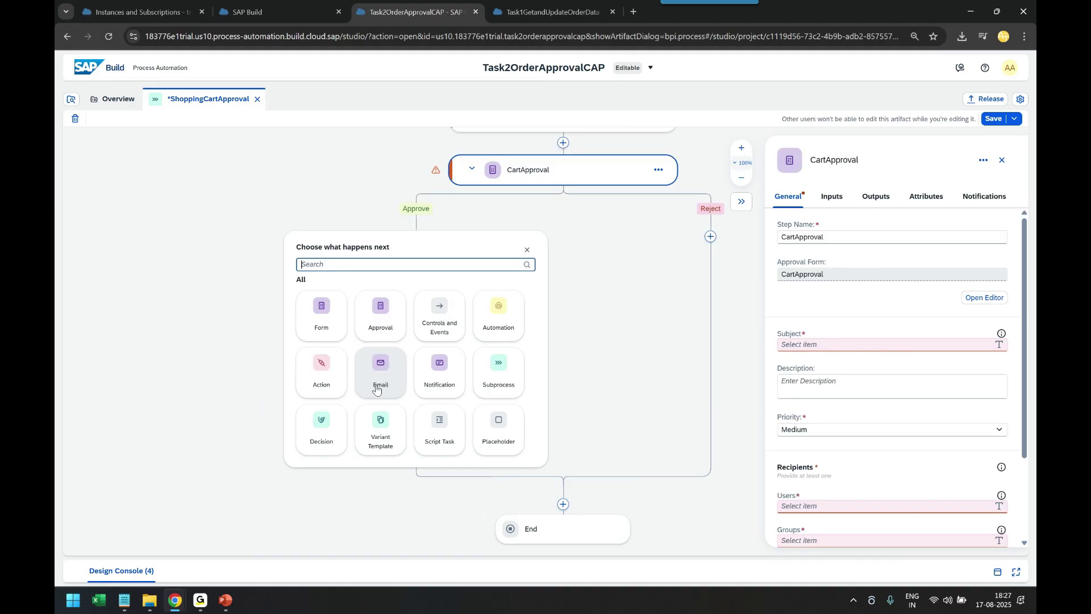
{"action": "left_click", "coordinate": [322, 372]}
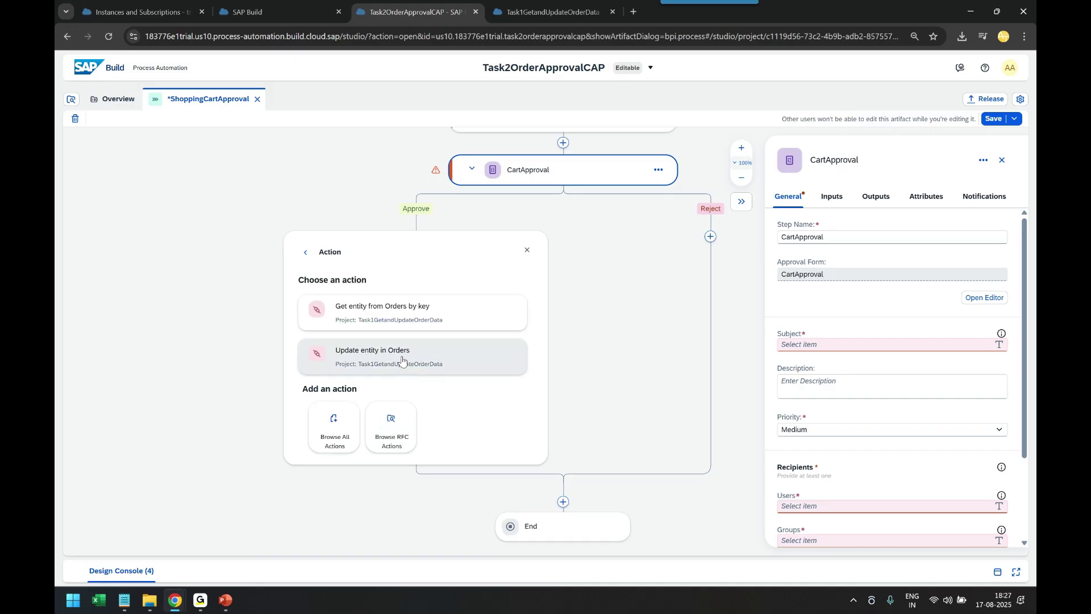
{"action": "left_click", "coordinate": [335, 428]}
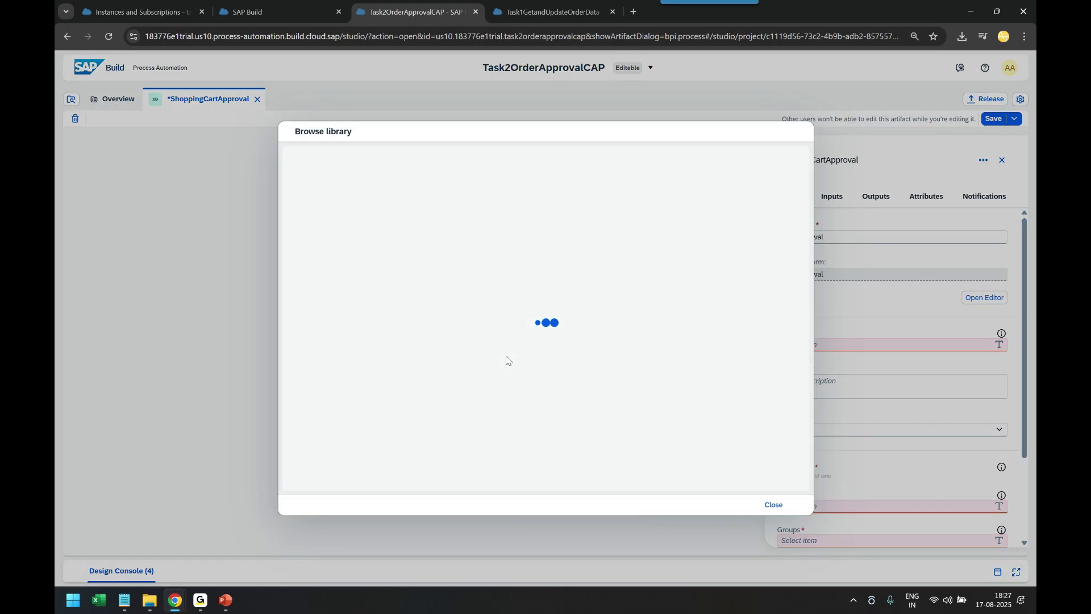
{"action": "scroll", "coordinate": [556, 389], "scroll_direction": "down", "scroll_amount": 5}
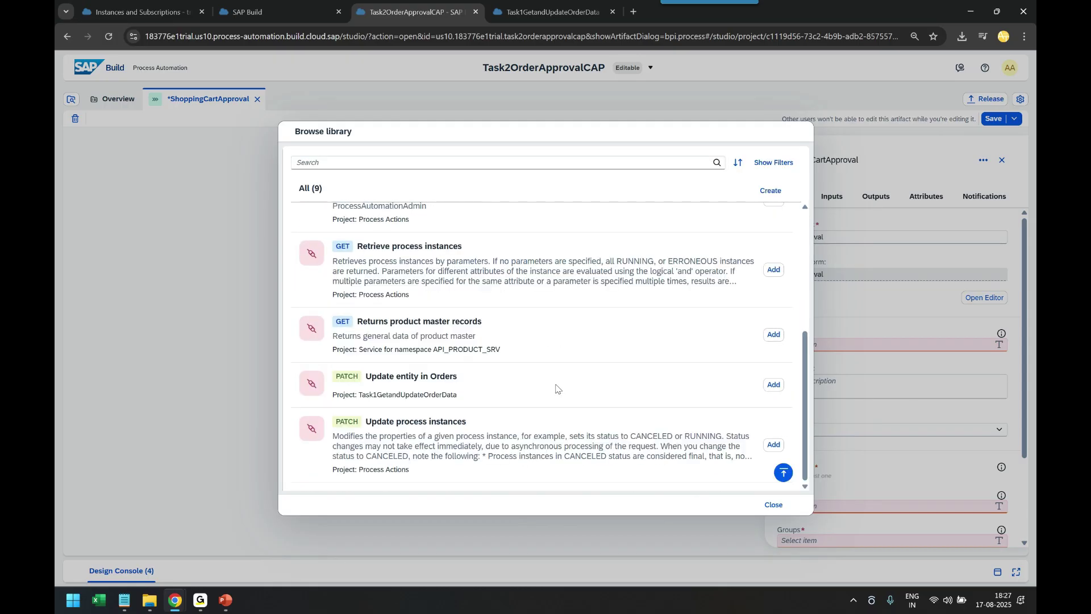
{"action": "left_click", "coordinate": [773, 384]}
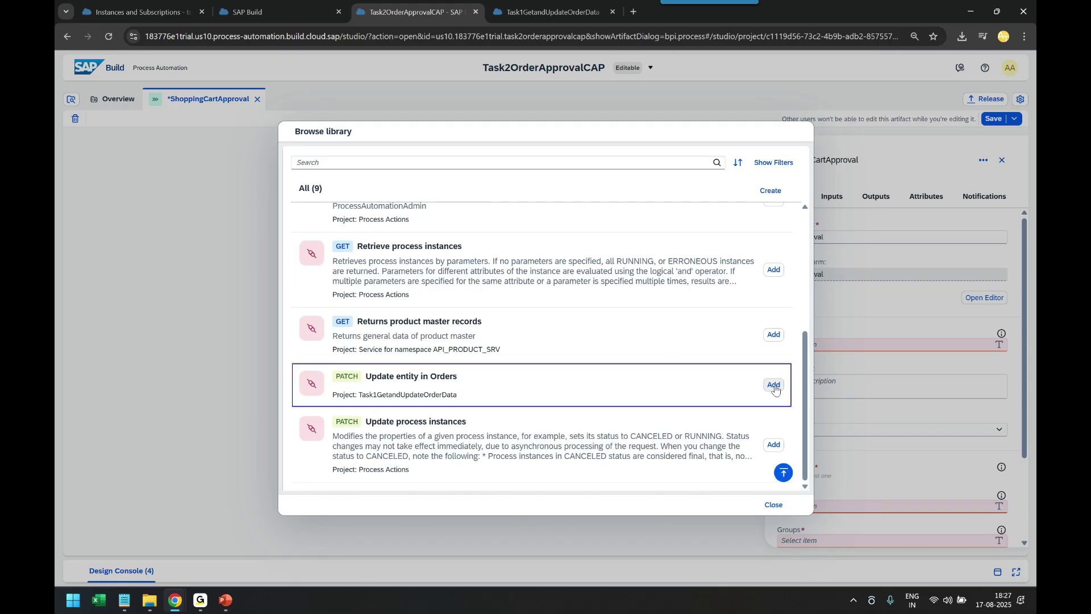
{"action": "left_click", "coordinate": [764, 501]}
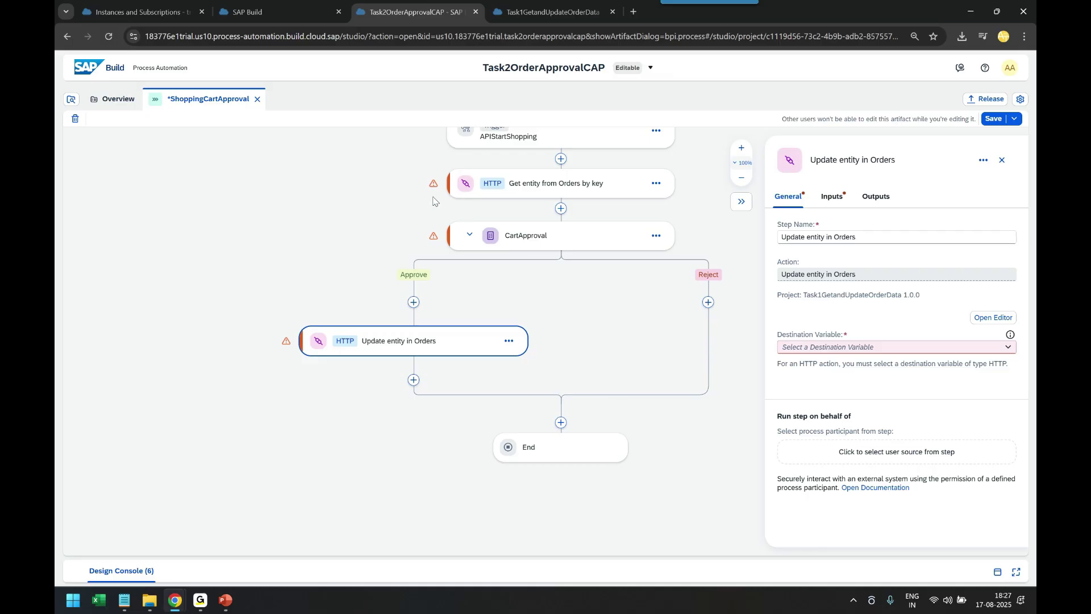
Create a new destinationName destination variable for the Get entity from Orders by key step
{"action": "left_click_drag", "start_coordinate": [333, 250], "coordinate": [174, 296]}
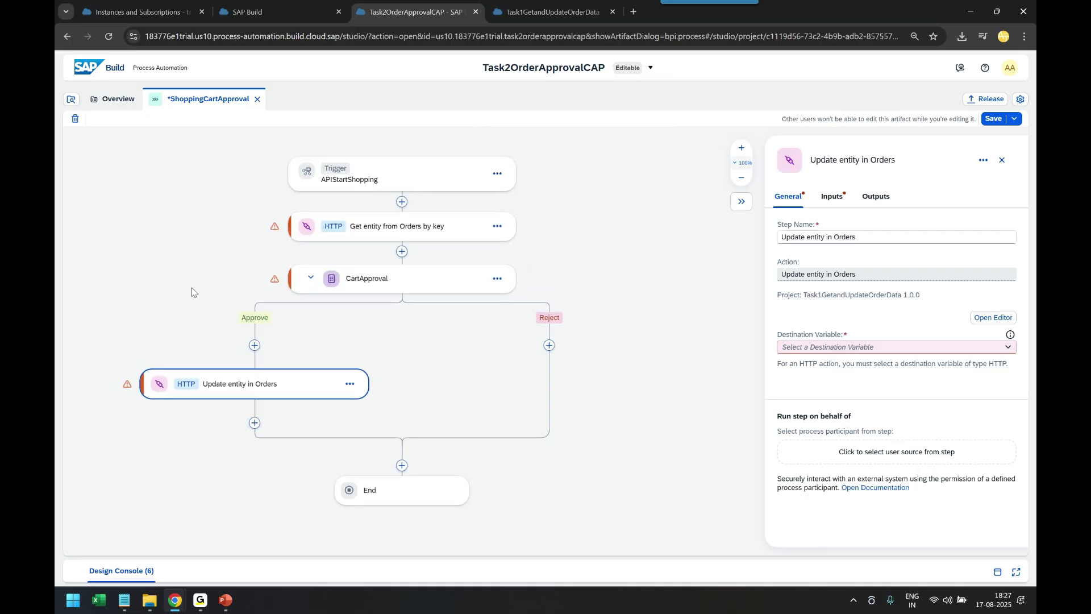
{"action": "left_click", "coordinate": [395, 230]}
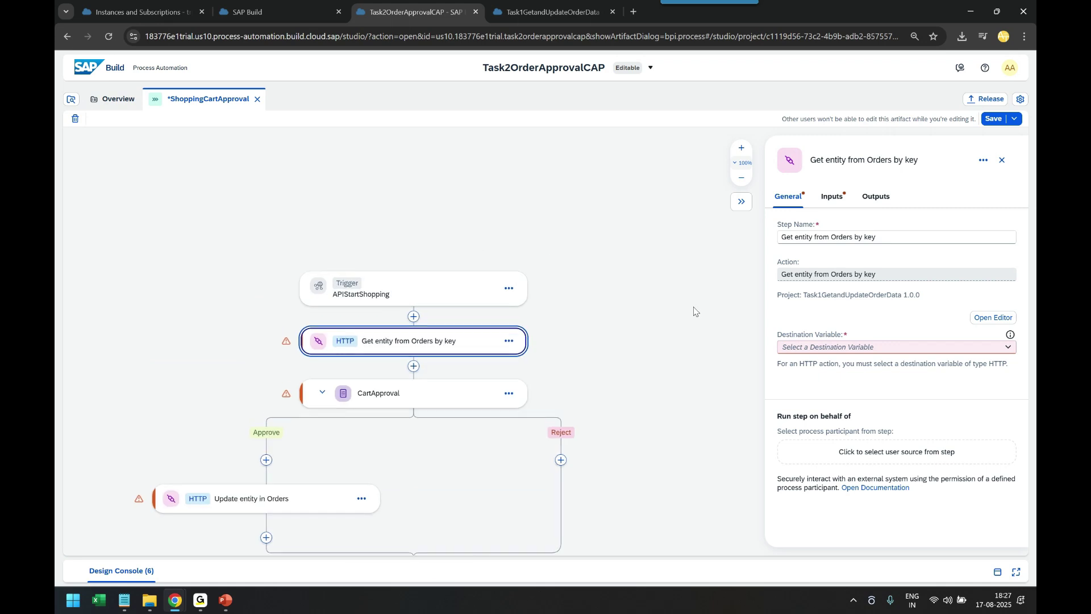
{"action": "left_click", "coordinate": [1008, 348]}
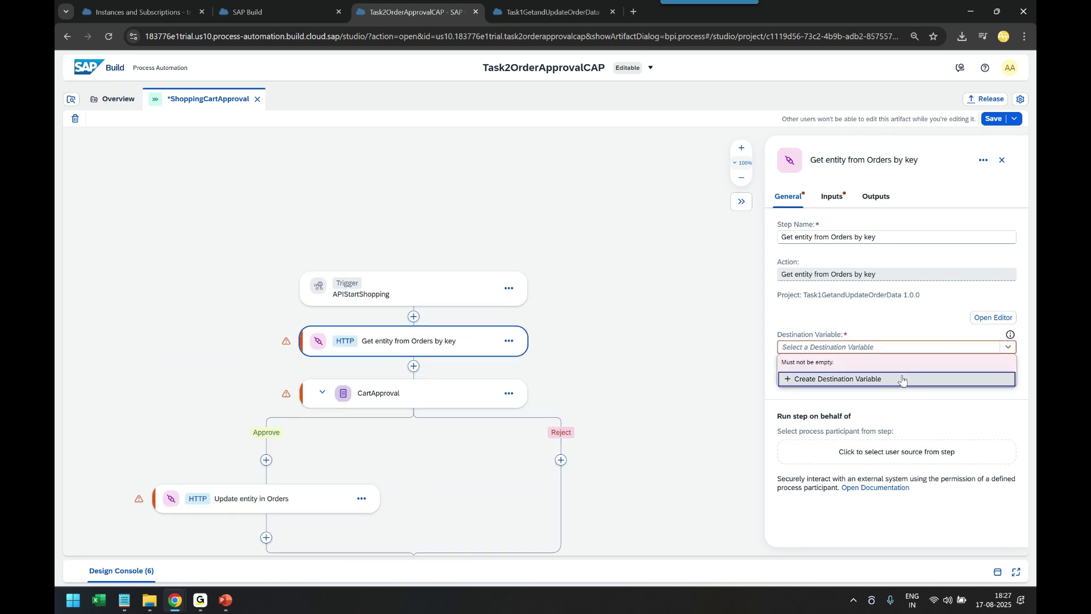
{"action": "left_click", "coordinate": [878, 387]}
{"action": "type", "text": "destinationName"}
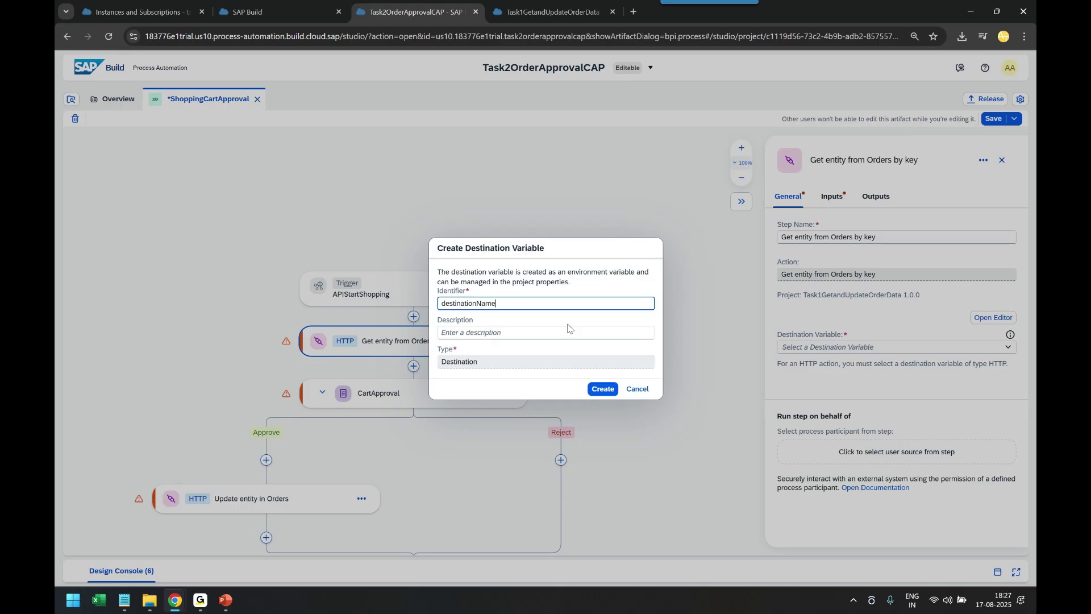
{"action": "left_click", "coordinate": [603, 389]}
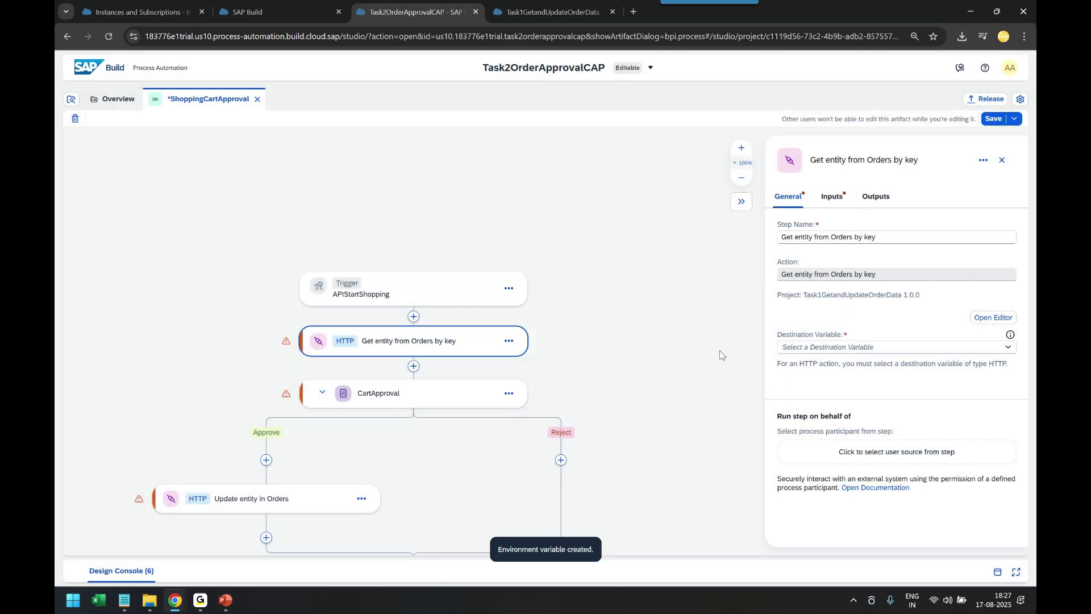
Map the Get entity step's ID input to orderId
{"action": "left_click", "coordinate": [832, 196]}
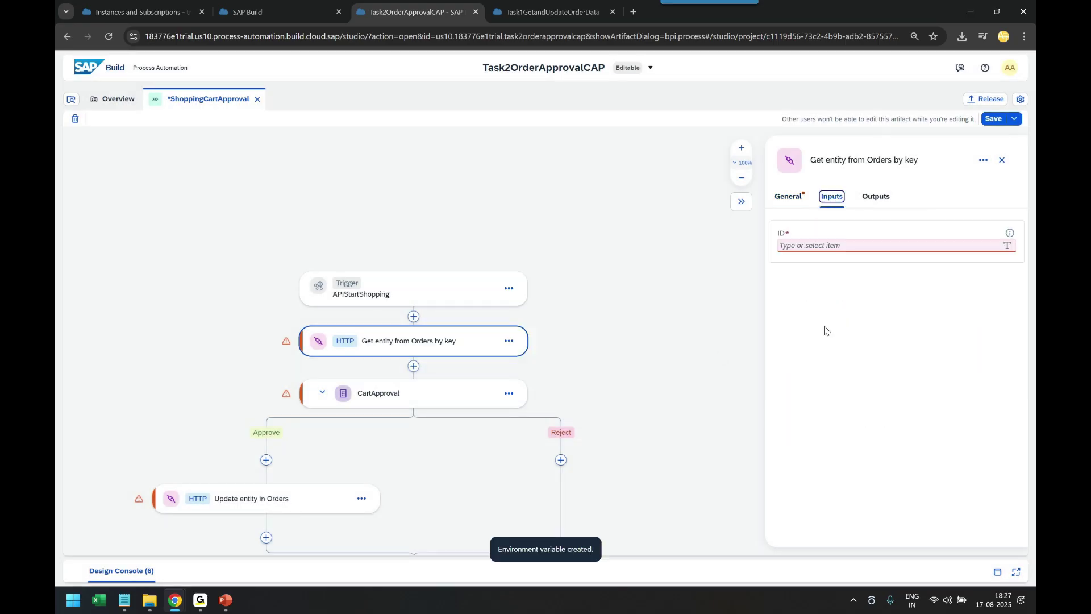
{"action": "left_click", "coordinate": [881, 245]}
{"action": "left_click", "coordinate": [618, 212]}
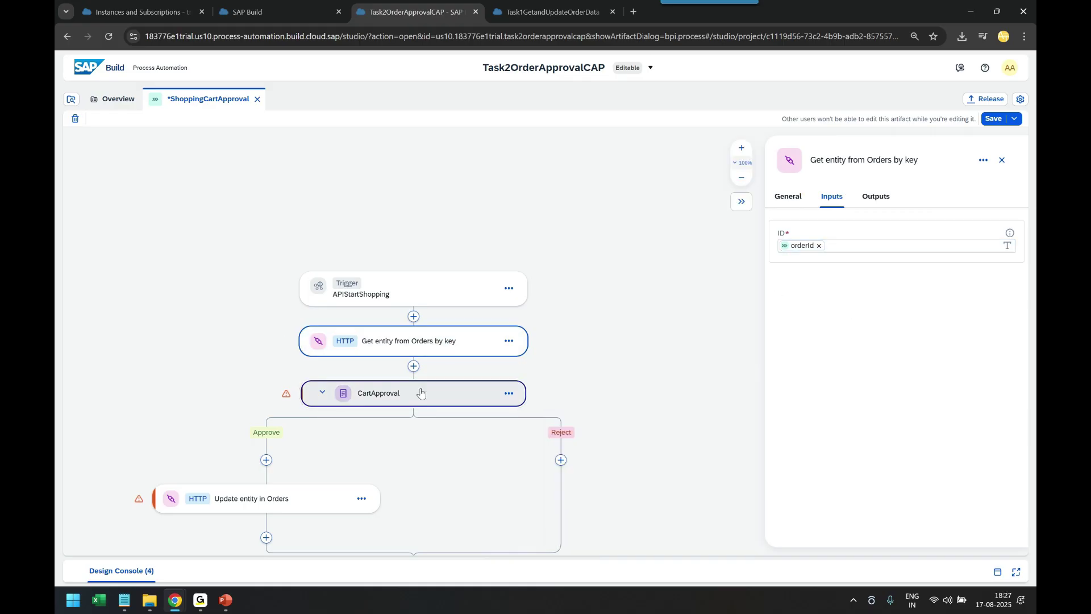
Set the Update entity in Orders step's destination variable to destinationName
{"action": "left_click", "coordinate": [318, 501]}
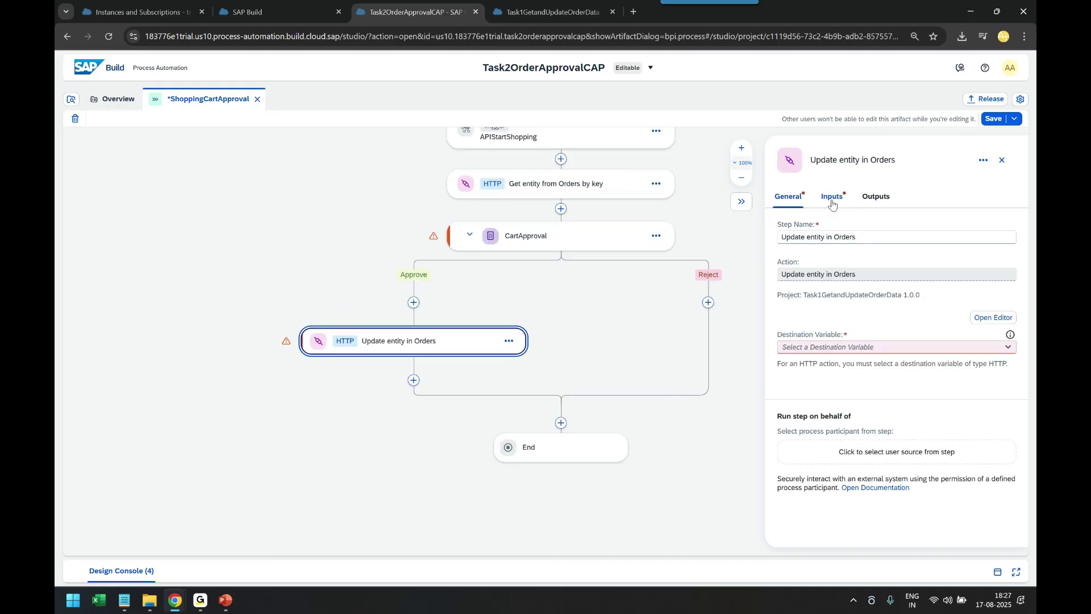
{"action": "left_click", "coordinate": [1006, 348]}
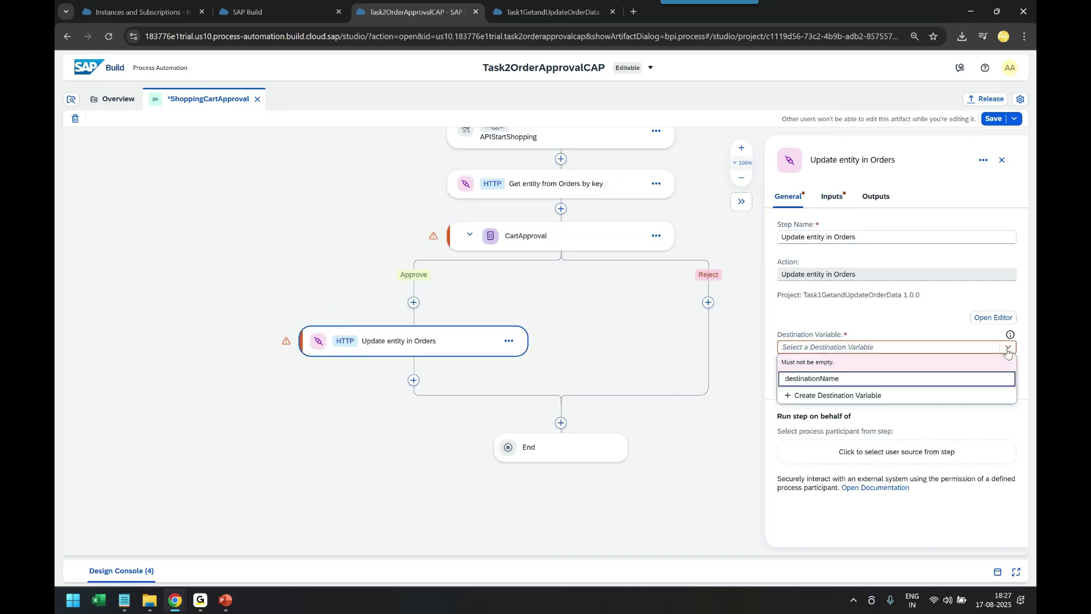
{"action": "left_click", "coordinate": [938, 380]}
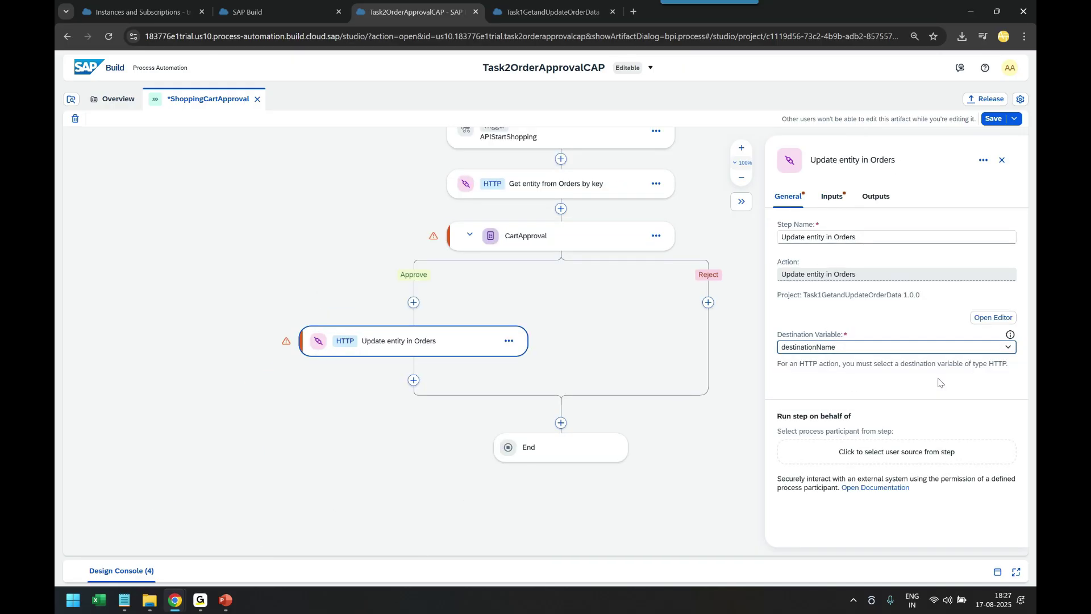
Map its ID to the orderId process input and set status to RELEASED
{"action": "left_click", "coordinate": [831, 197]}
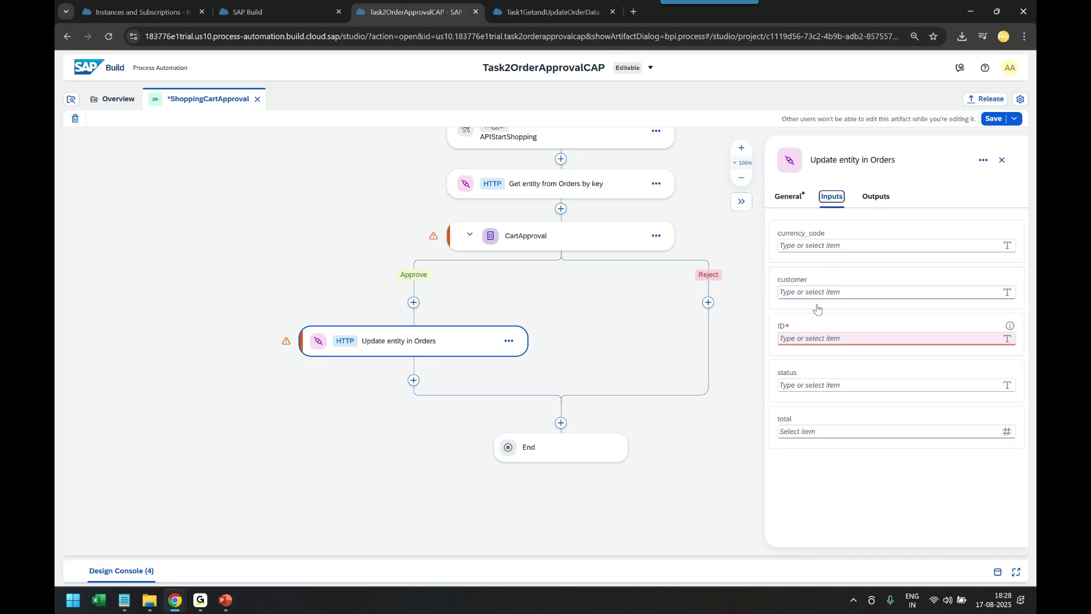
{"action": "left_click", "coordinate": [815, 337]}
{"action": "left_click", "coordinate": [583, 212]}
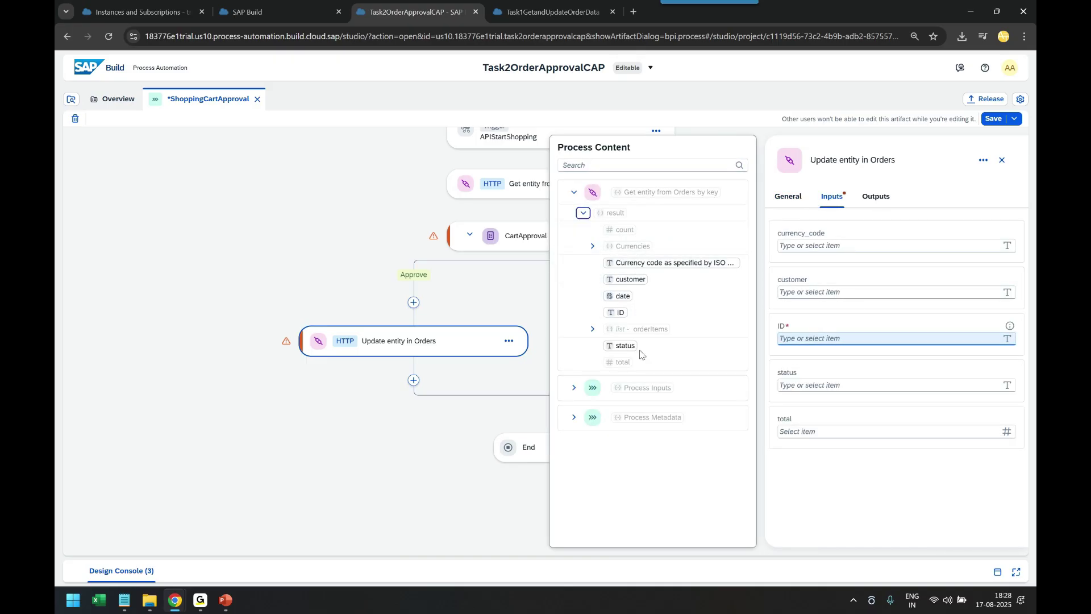
{"action": "left_click", "coordinate": [583, 213]}
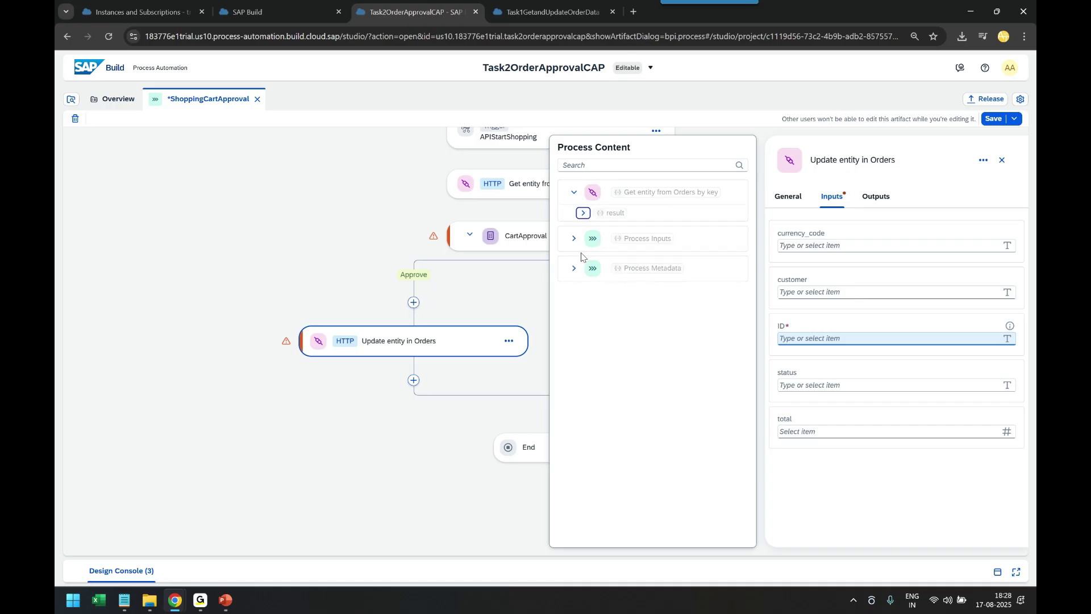
{"action": "left_click", "coordinate": [574, 239]}
{"action": "left_click", "coordinate": [617, 259]}
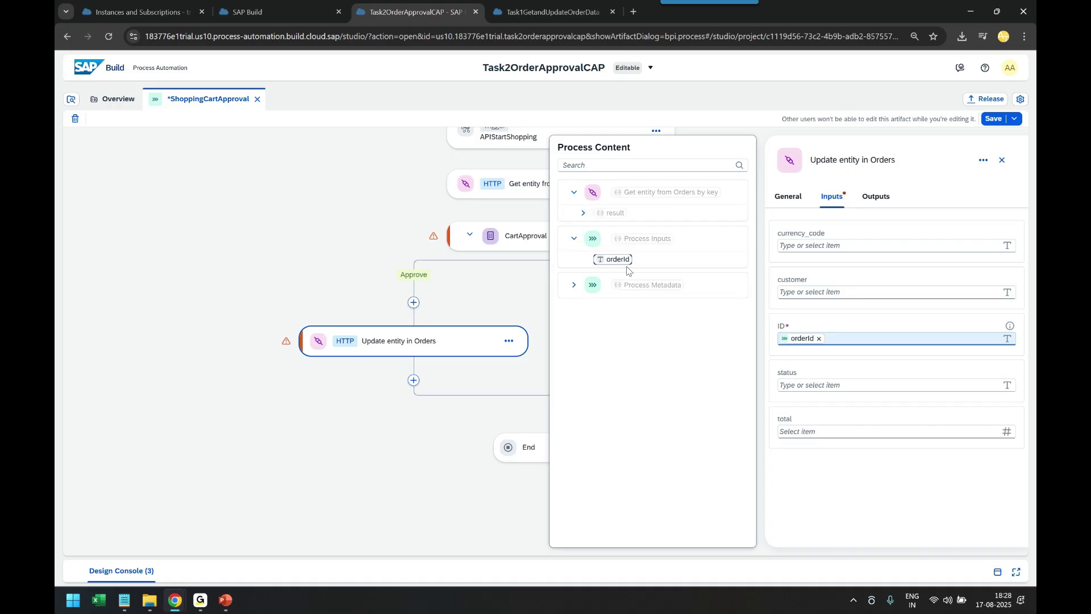
{"action": "left_click", "coordinate": [796, 385]}
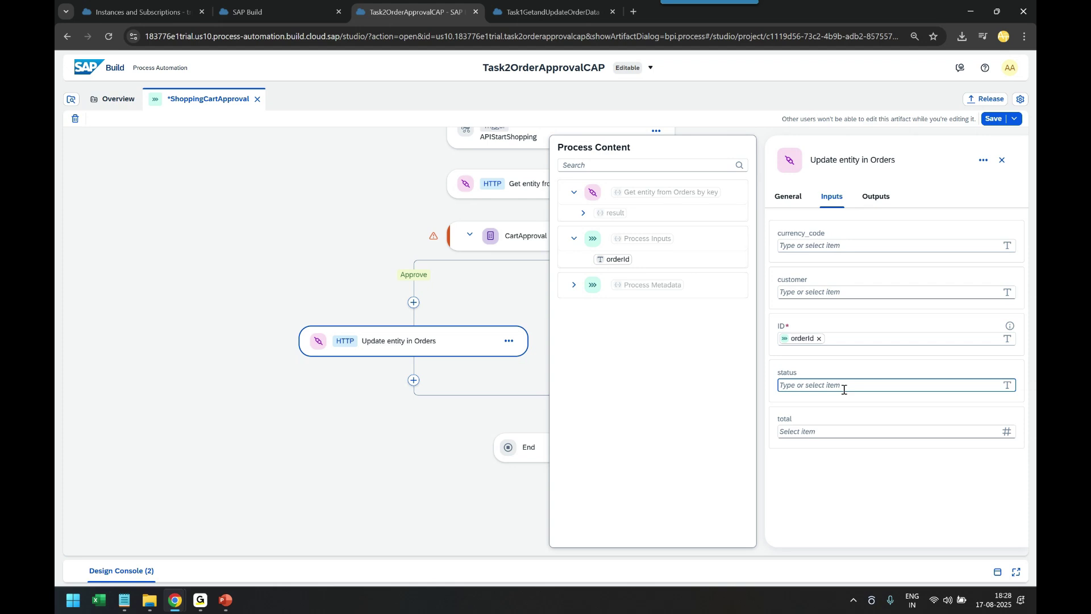
{"action": "type", "text": "RELEASED"}
{"action": "left_click", "coordinate": [849, 469]}
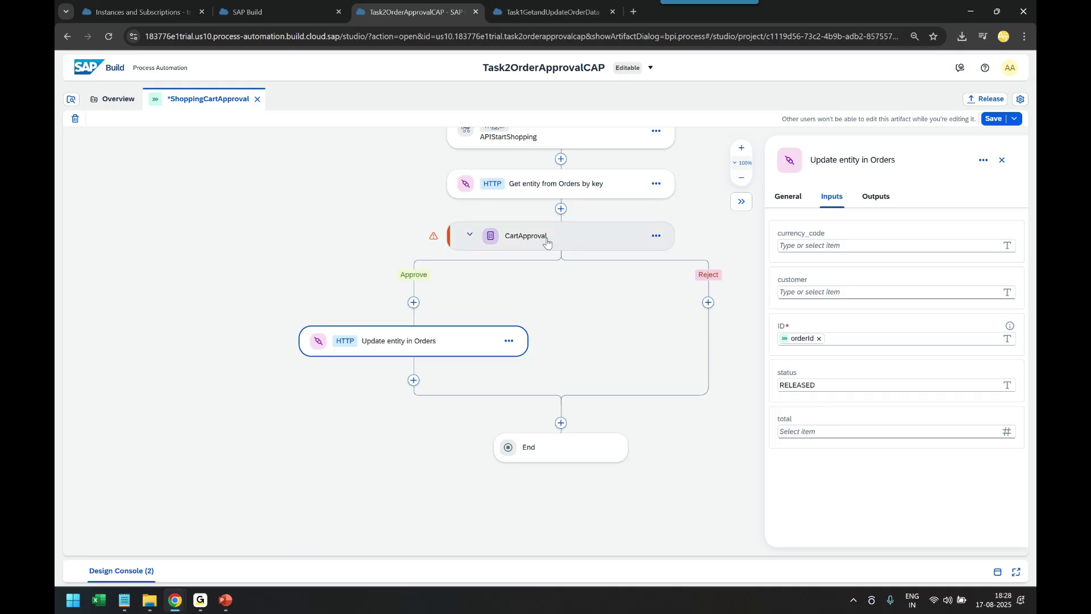
Open the empty CartApproval form editor, then switch to the OData order JSON window
{"action": "double_click", "coordinate": [547, 243]}
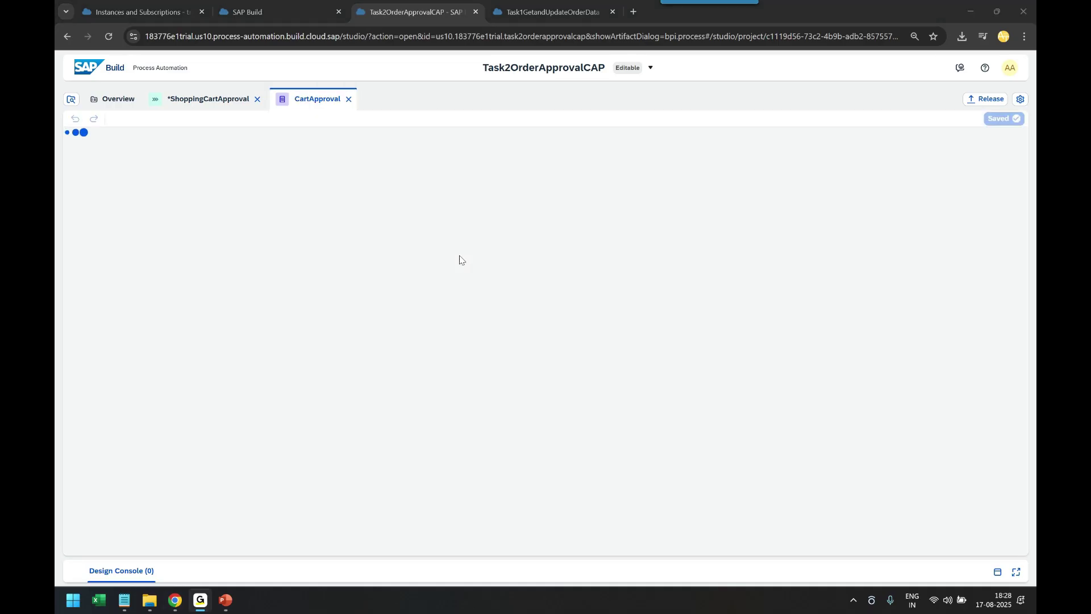
{"action": "key", "text": "alt+Tab"}
{"action": "key", "text": "alt+Tab"}
{"action": "key", "text": "alt+Tab"}
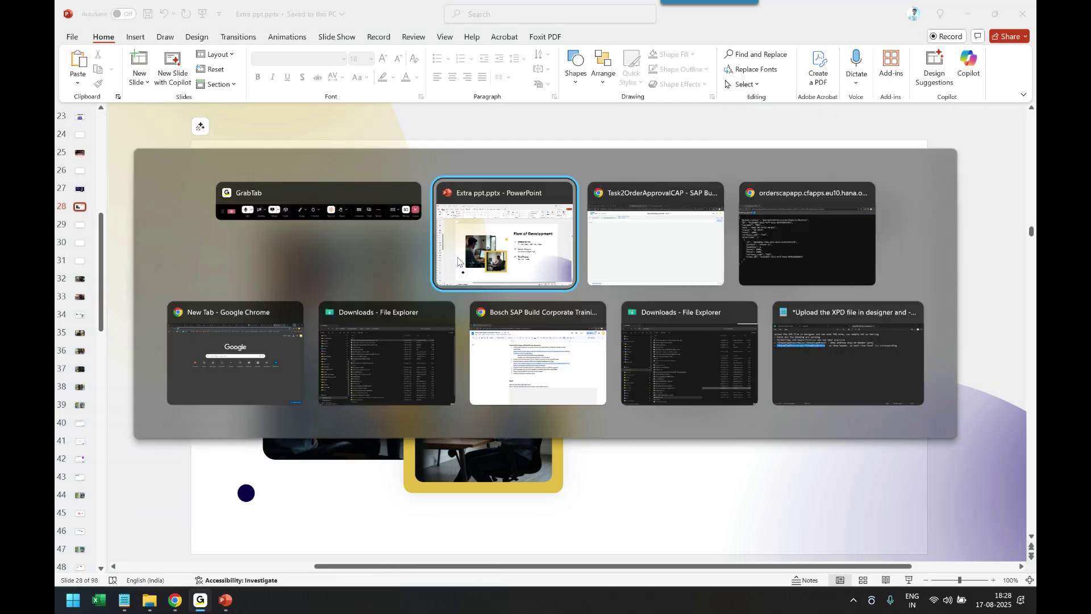
Check the order's JSON fields (total 2000, price 1000, two iPhone 15 units), then return to the form
{"action": "key", "text": "alt+Tab"}
{"action": "key", "text": "alt+Tab"}
{"action": "key", "text": "alt+Tab"}
{"action": "key", "text": "alt+Tab"}
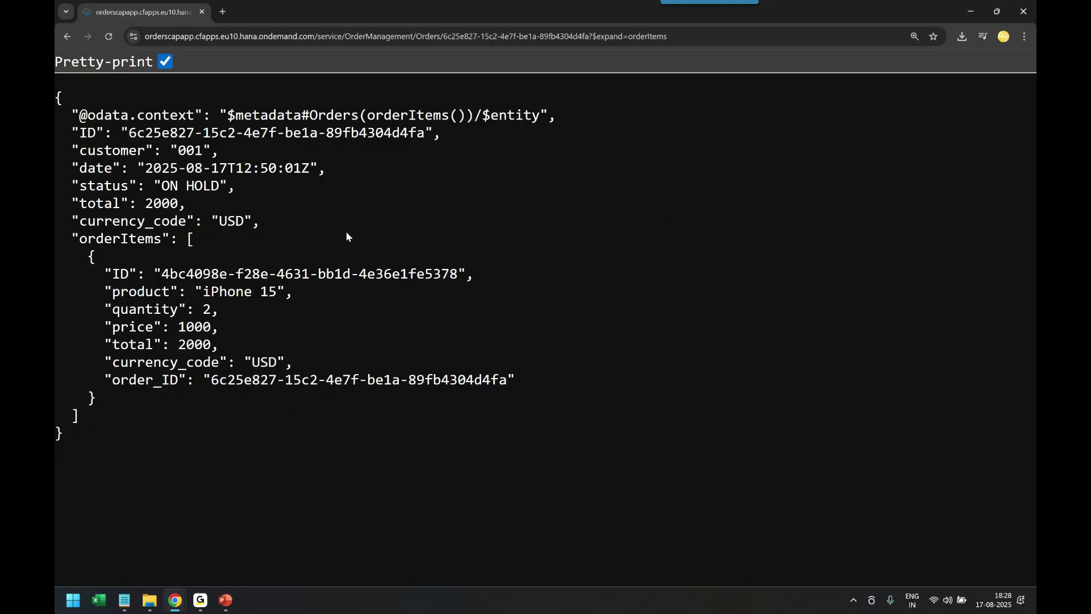
{"action": "left_click_drag", "start_coordinate": [89, 142], "coordinate": [270, 414]}
{"action": "left_click", "coordinate": [270, 414]}
{"action": "left_click_drag", "start_coordinate": [146, 204], "coordinate": [176, 202]}
{"action": "double_click", "coordinate": [95, 202]}
{"action": "left_click", "coordinate": [210, 219]}
{"action": "double_click", "coordinate": [186, 329]}
{"action": "double_click", "coordinate": [184, 347]}
{"action": "left_click", "coordinate": [207, 308]}
{"action": "key", "text": "alt+Tab"}
{"action": "key", "text": "alt+Tab"}
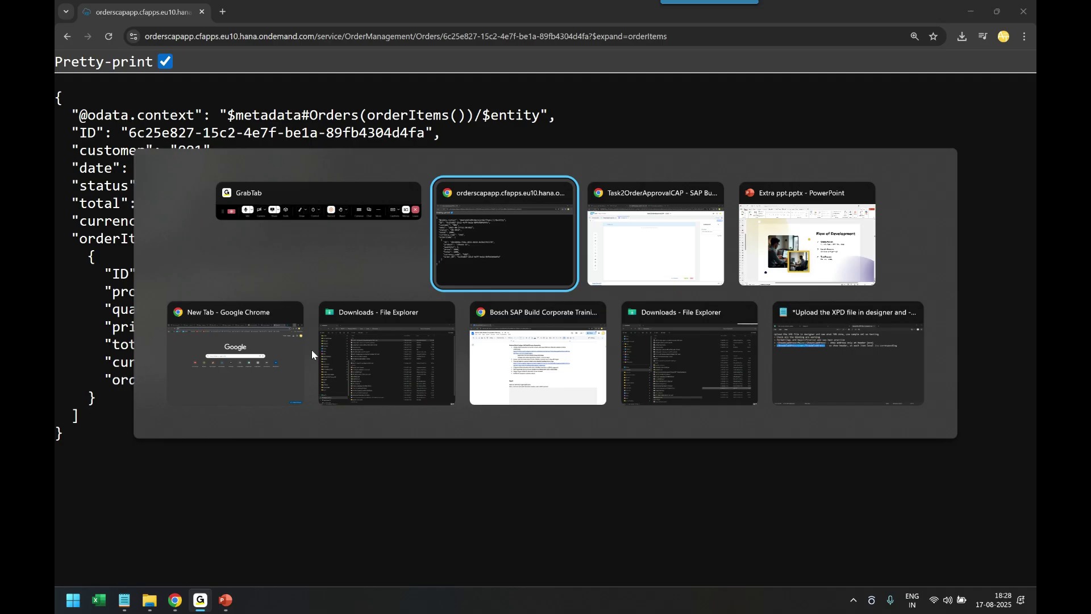
{"action": "key", "text": "alt+Tab"}
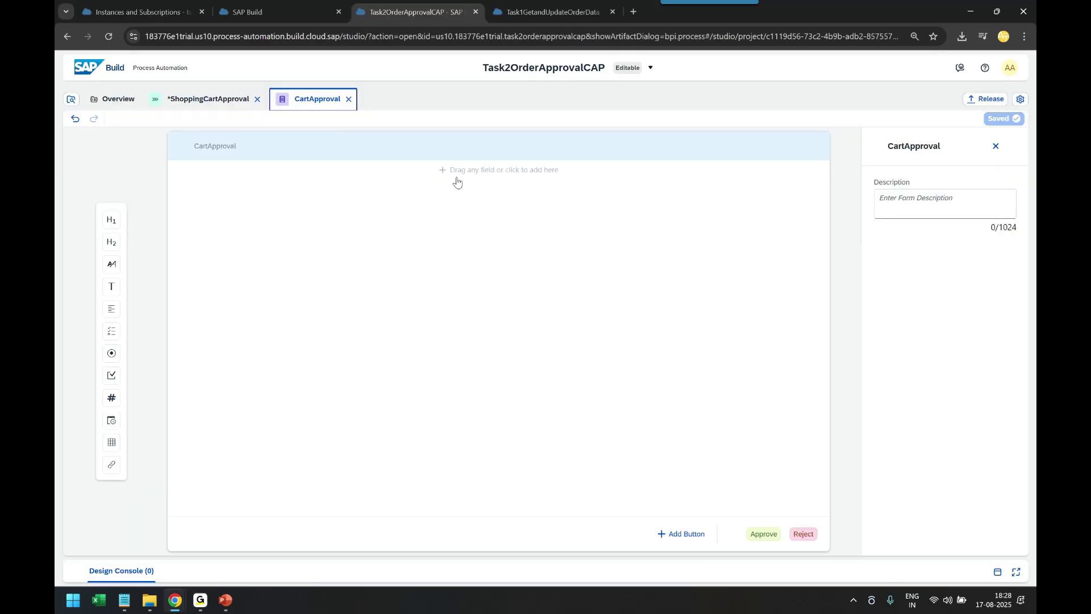
Add an H1 heading reading 'Shopping Cart Approval' to the CartApproval form
{"action": "left_click", "coordinate": [117, 221]}
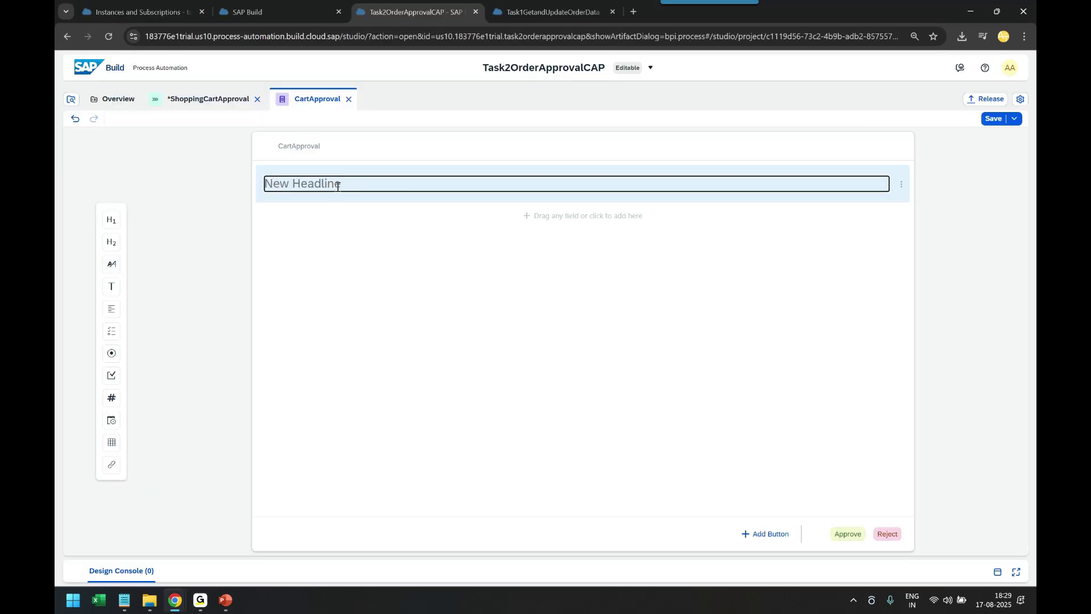
{"action": "type", "text": "Kin"}
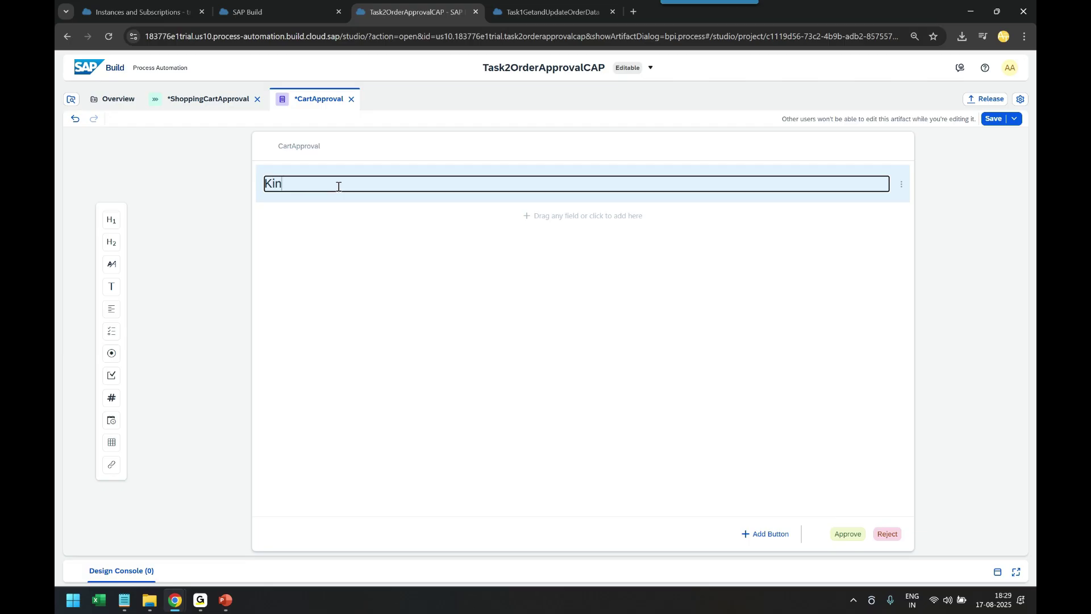
{"action": "key", "text": "BackSpace"}
{"action": "key", "text": "BackSpace"}
{"action": "key", "text": "BackSpace"}
{"action": "type", "text": "Shopping Cart Approval"}
Add a read-only text field labelled 'Order No' below the heading
{"action": "left_click", "coordinate": [110, 289]}
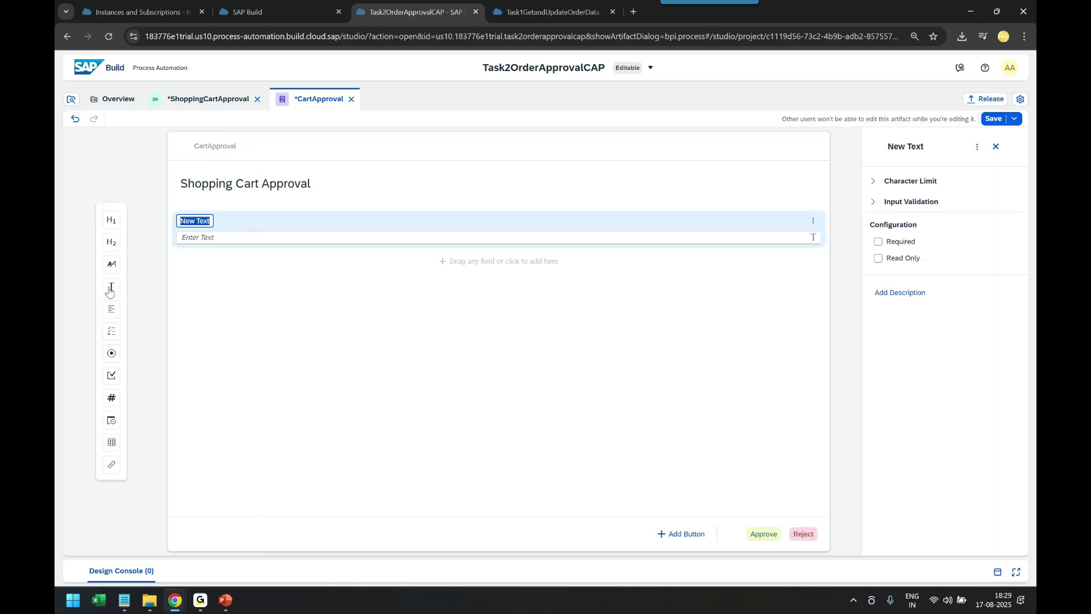
{"action": "left_click", "coordinate": [214, 246]}
{"action": "left_click", "coordinate": [201, 221]}
{"action": "type", "text": "Order No"}
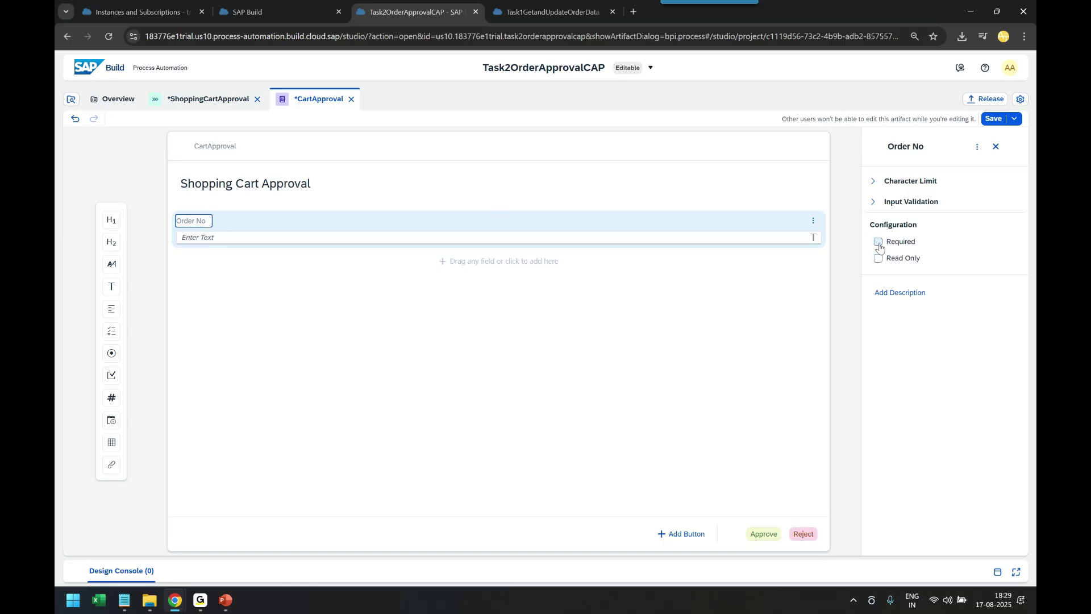
{"action": "left_click", "coordinate": [878, 258]}
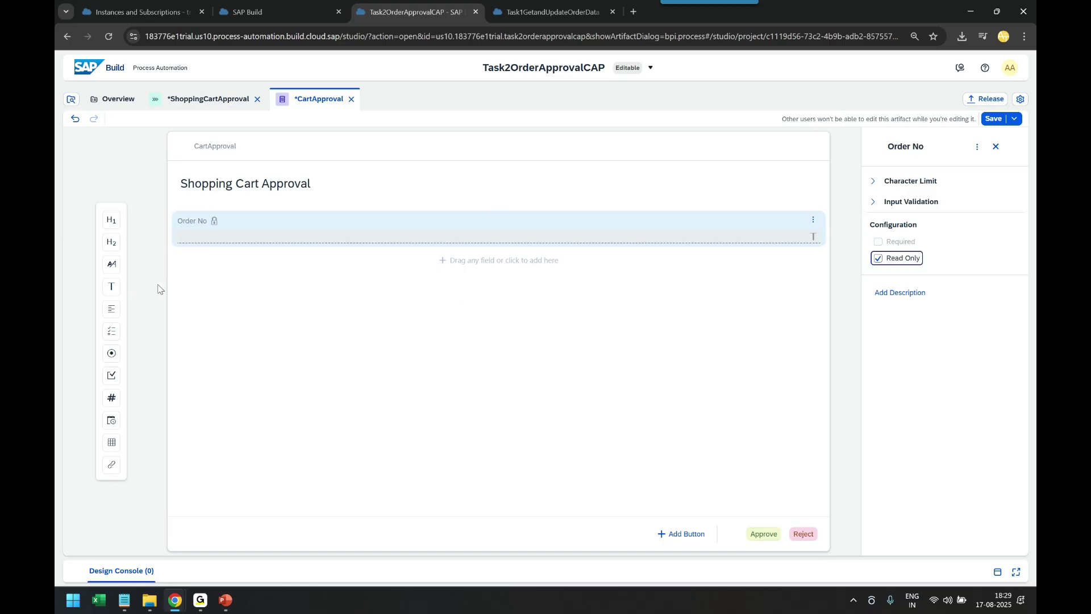
Add a read-only text field labelled 'customer', copied from the order JSON, below Order No
{"action": "key", "text": "alt+Tab"}
{"action": "key", "text": "Tab"}
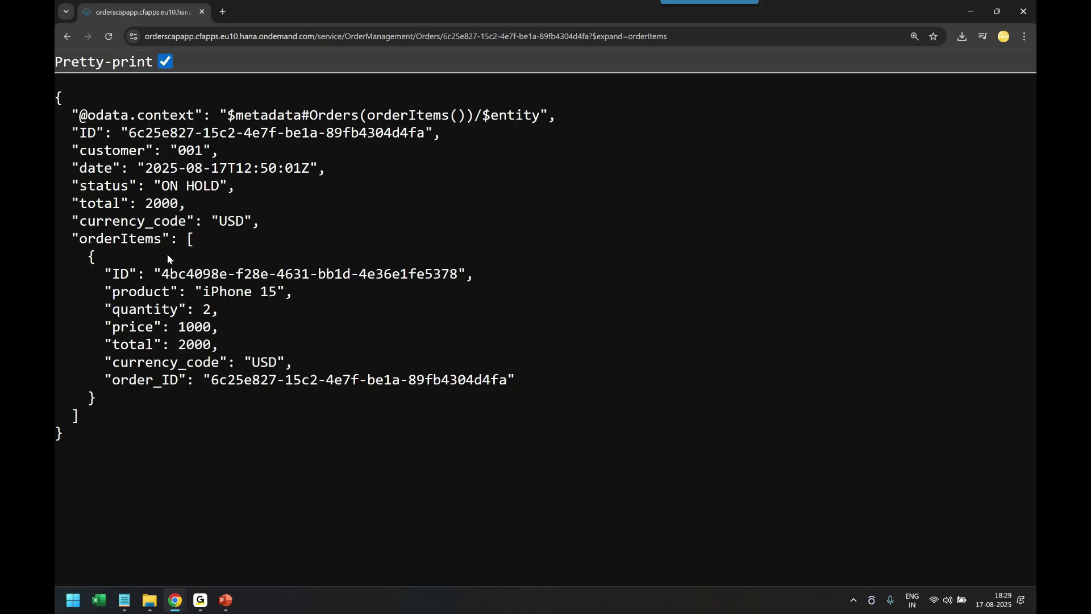
{"action": "double_click", "coordinate": [98, 149]}
{"action": "key", "text": "ctrl+c"}
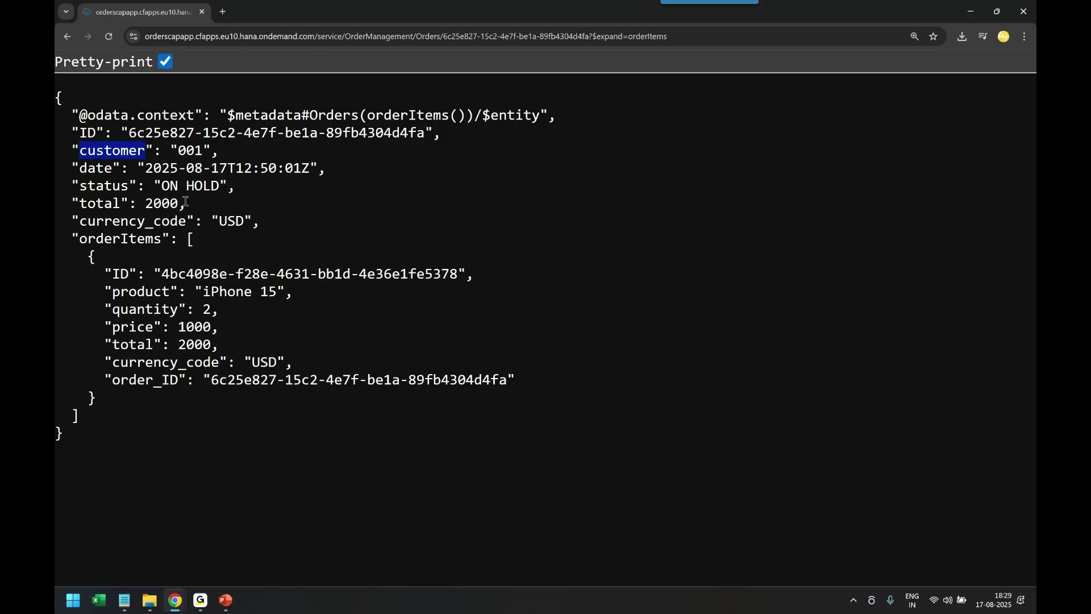
{"action": "key", "text": "alt+Tab"}
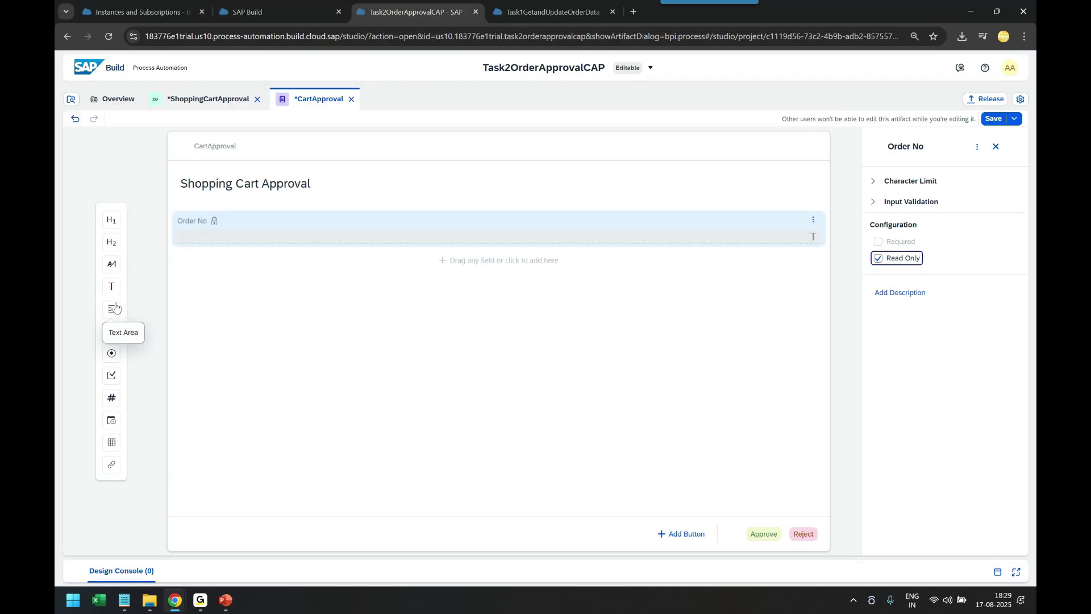
{"action": "left_click_drag", "start_coordinate": [111, 286], "coordinate": [220, 288]}
{"action": "key", "text": "ctrl+v"}
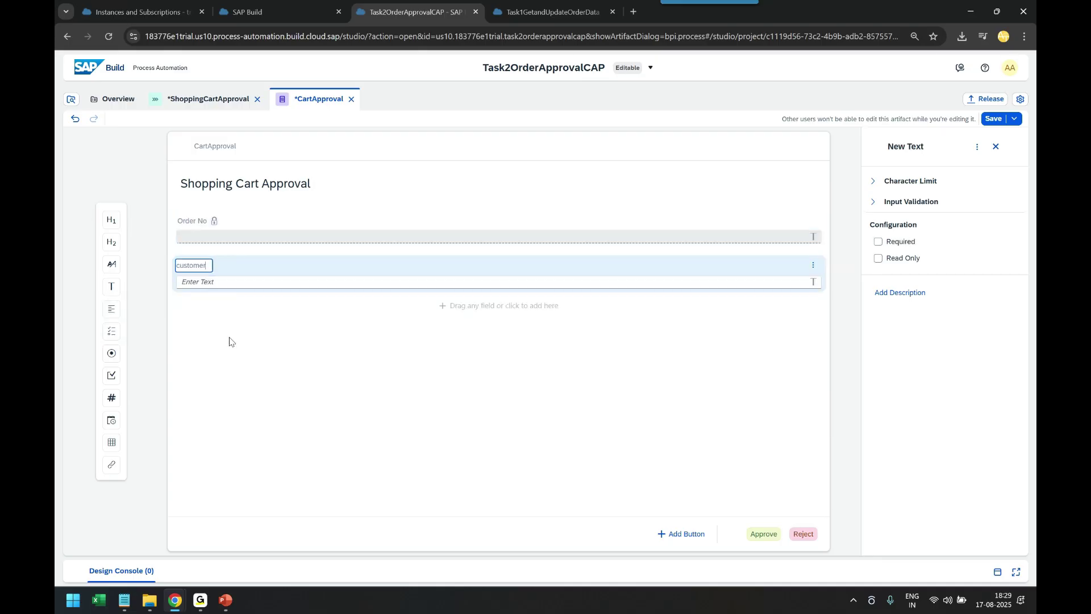
{"action": "left_click", "coordinate": [898, 258]}
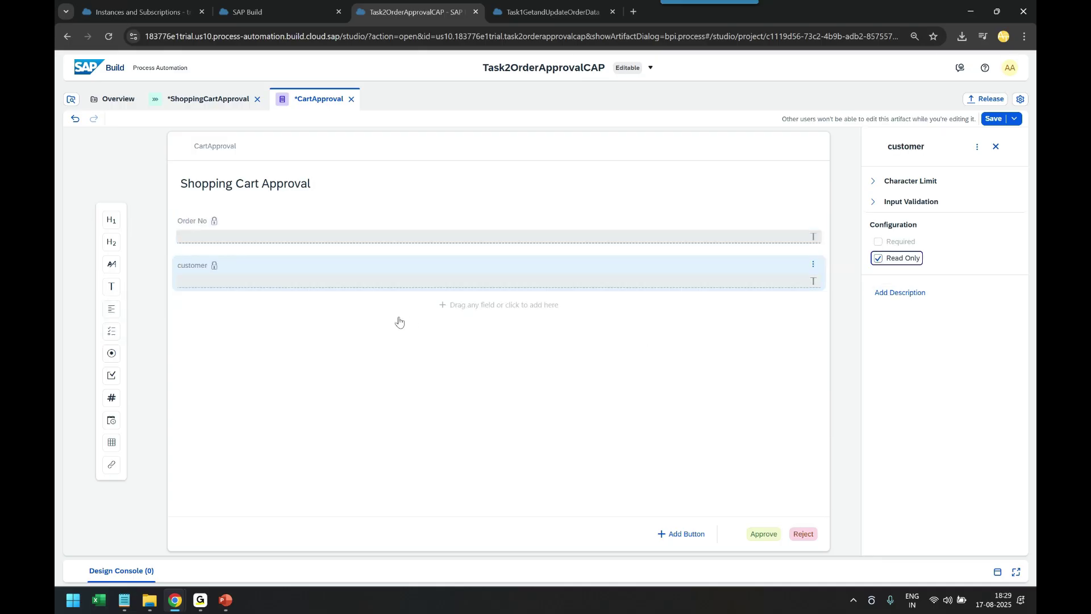
Add a read-only 'date' text field below customer, taking the name from the JSON
{"action": "key", "text": "alt+Tab"}
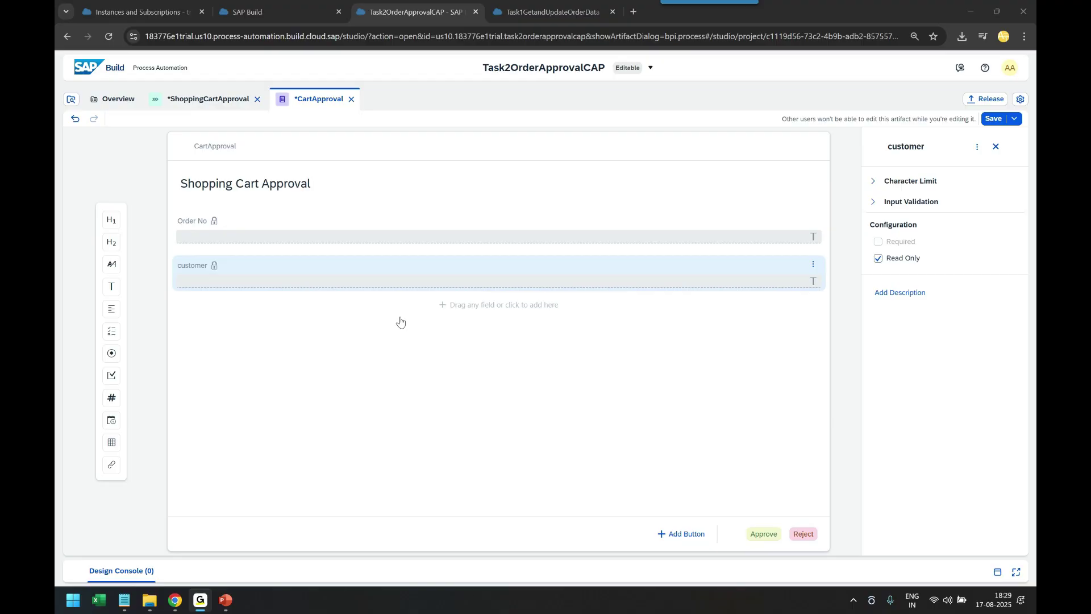
{"action": "key", "text": "alt+Tab"}
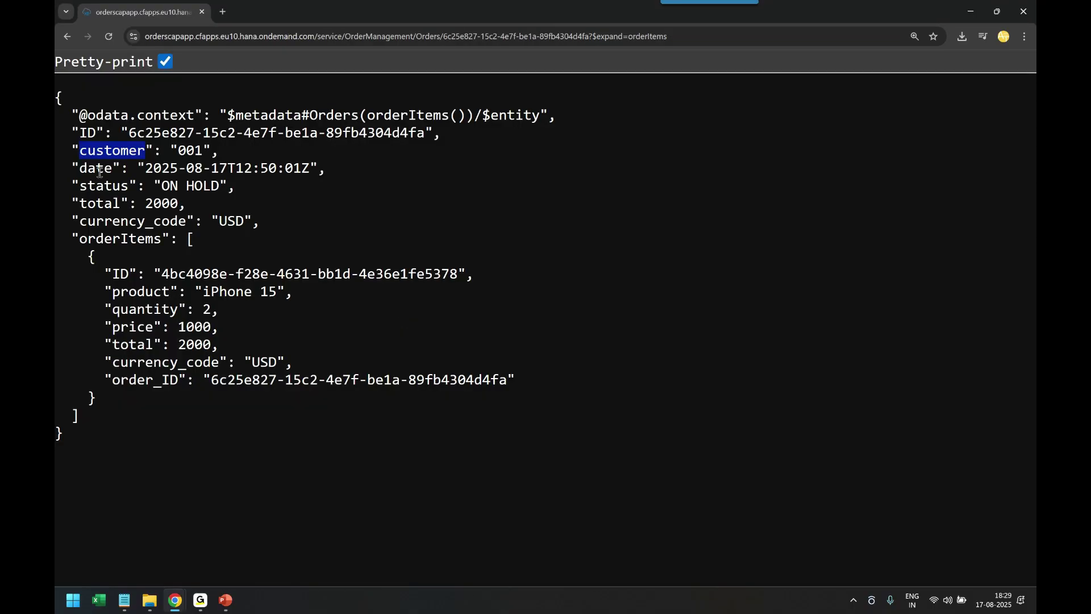
{"action": "double_click", "coordinate": [95, 168]}
{"action": "key", "text": "ctrl+c"}
{"action": "key", "text": "alt+Tab"}
{"action": "left_click", "coordinate": [112, 287]}
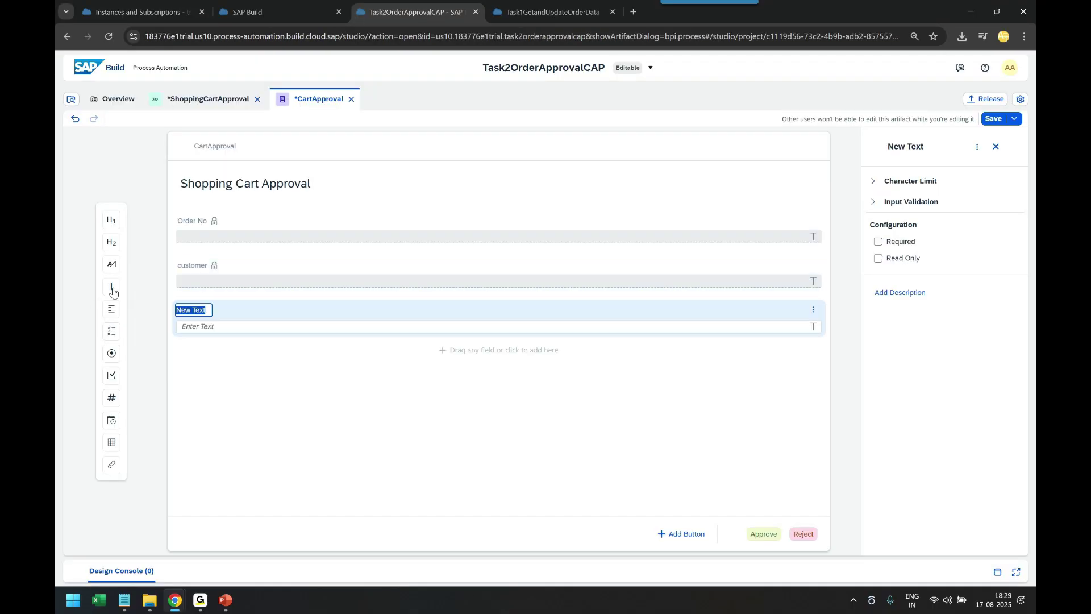
{"action": "key", "text": "ctrl+v"}
{"action": "left_click", "coordinate": [880, 258]}
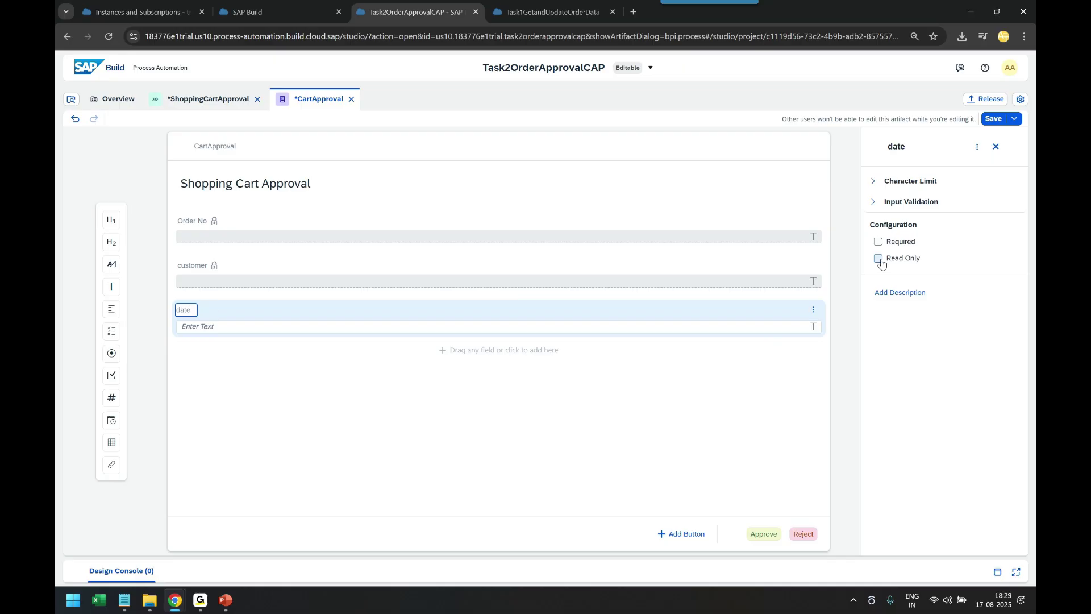
Add a read-only 'total' text field below date
{"action": "key", "text": "alt+Tab"}
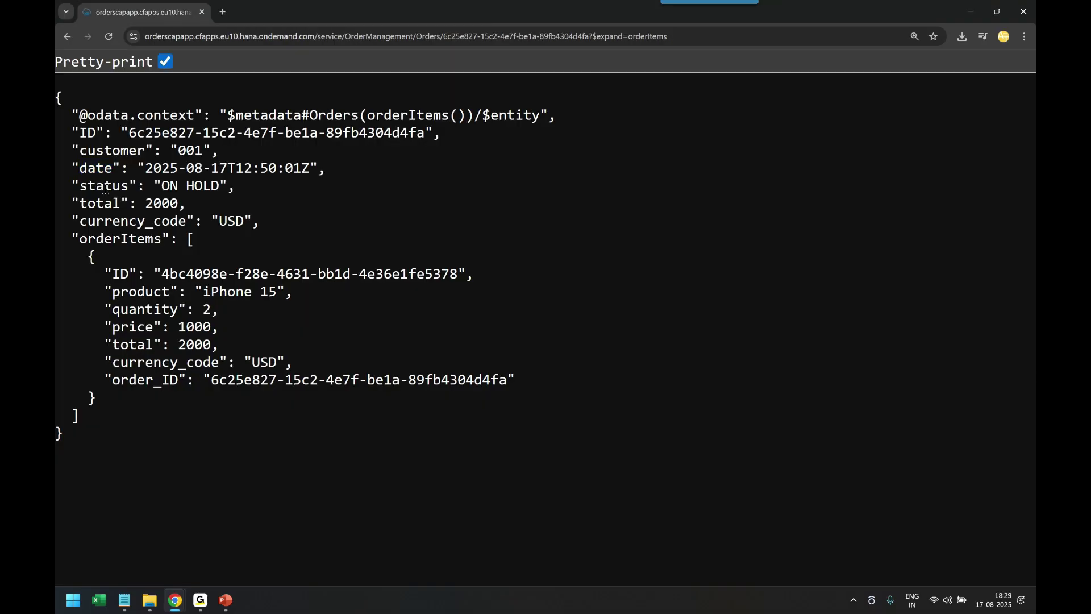
{"action": "double_click", "coordinate": [105, 190]}
{"action": "double_click", "coordinate": [101, 203]}
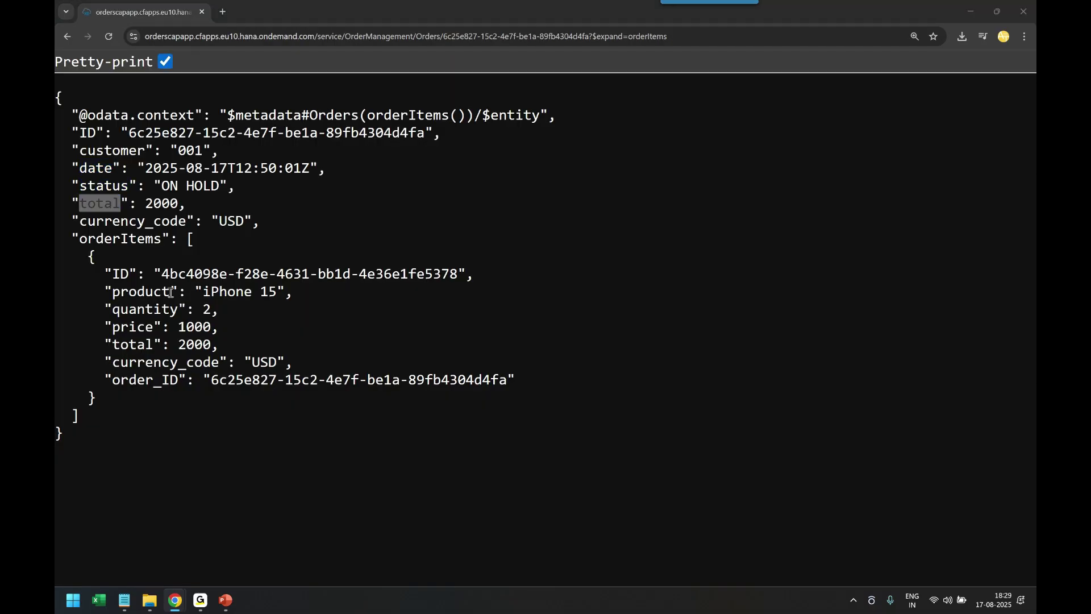
{"action": "key", "text": "alt+Tab"}
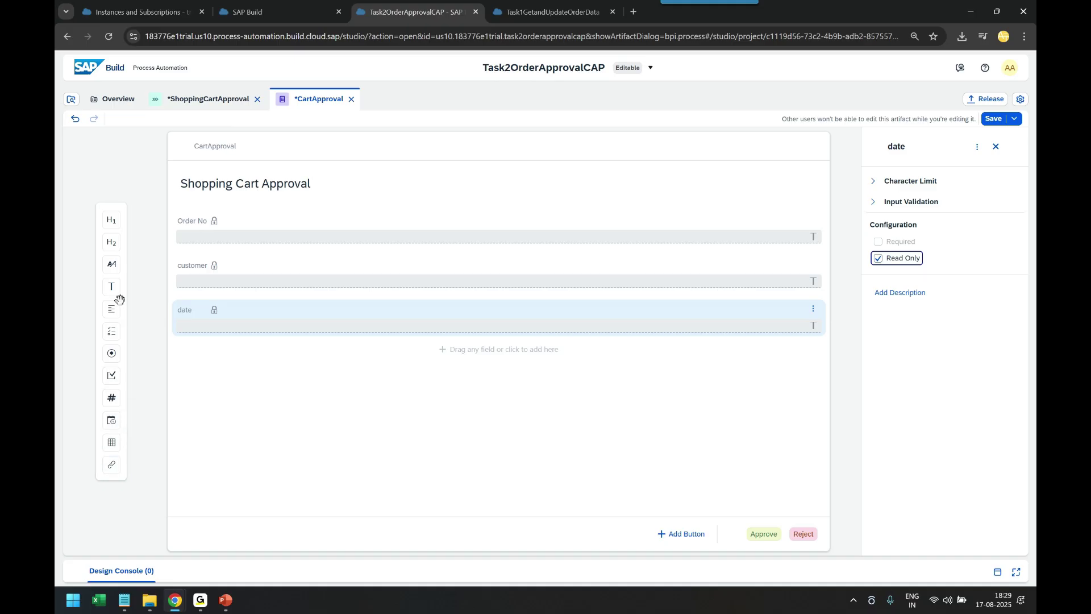
{"action": "left_click_drag", "start_coordinate": [112, 287], "coordinate": [206, 377]}
{"action": "type", "text": "total"}
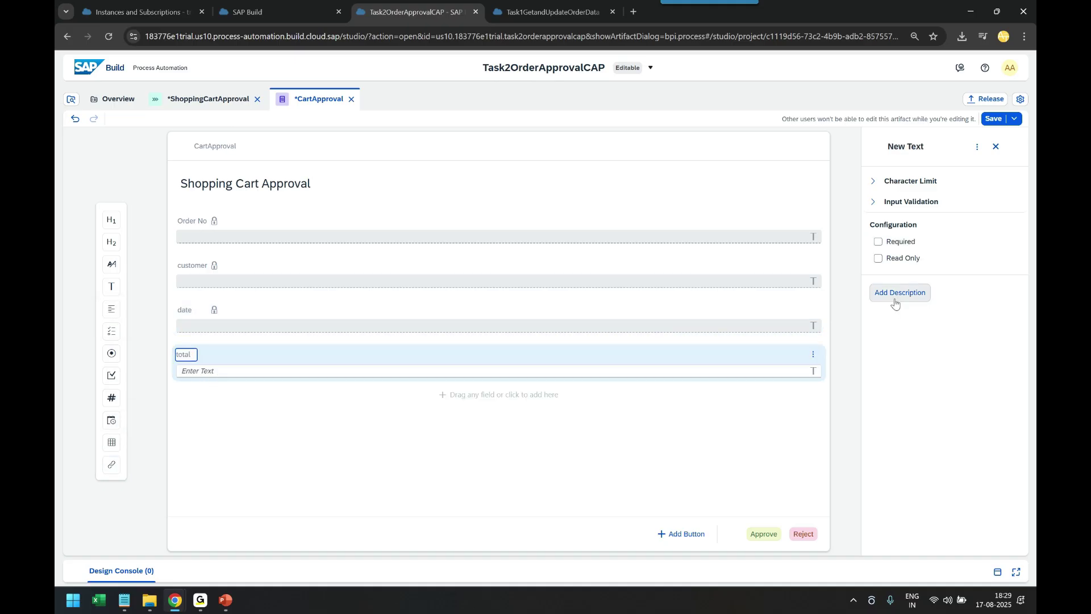
{"action": "left_click", "coordinate": [879, 259]}
{"action": "key", "text": "alt+Tab"}
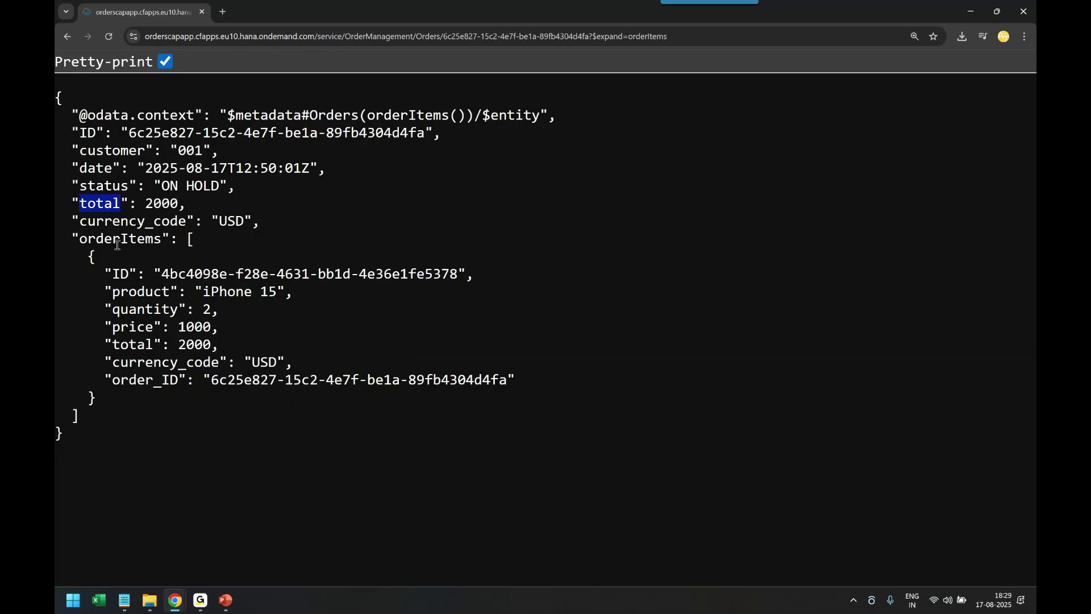
Add a table to the form and name it 'orderItems'
{"action": "key", "text": "alt+Tab"}
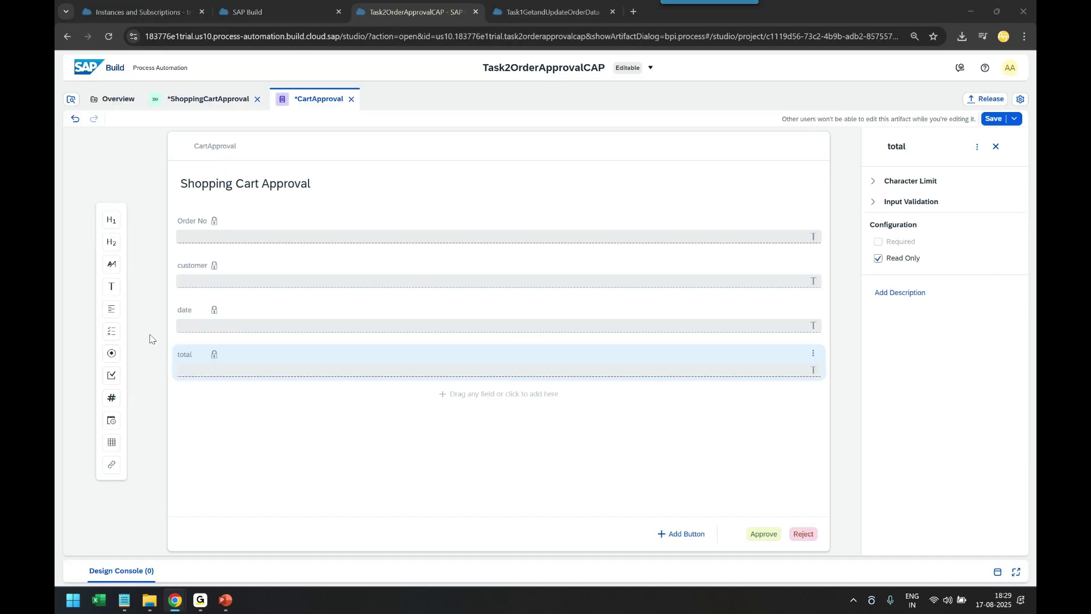
{"action": "left_click", "coordinate": [111, 444]}
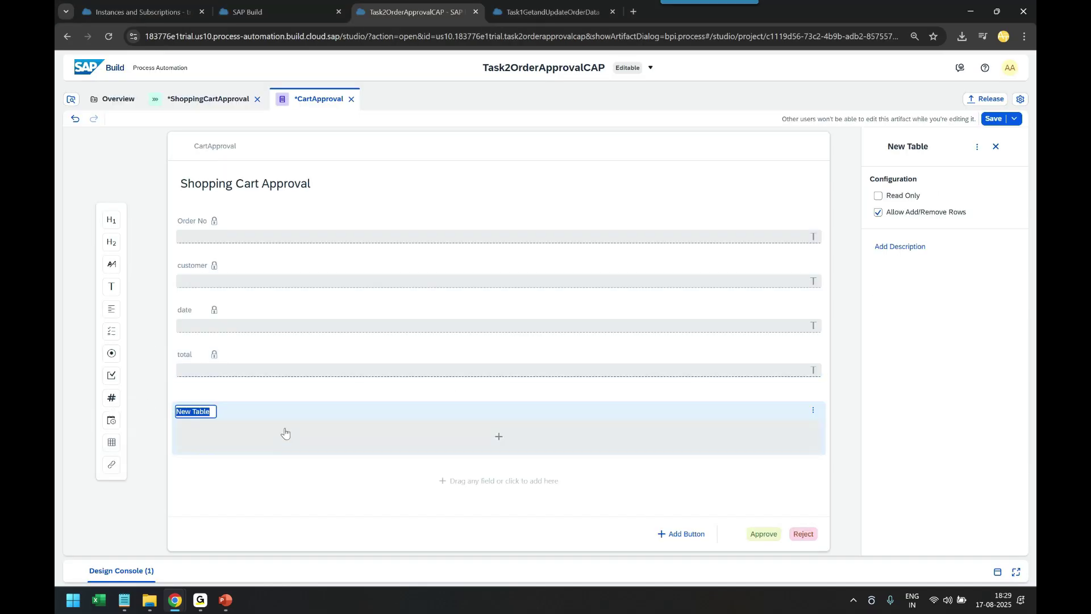
{"action": "key", "text": "alt+Tab"}
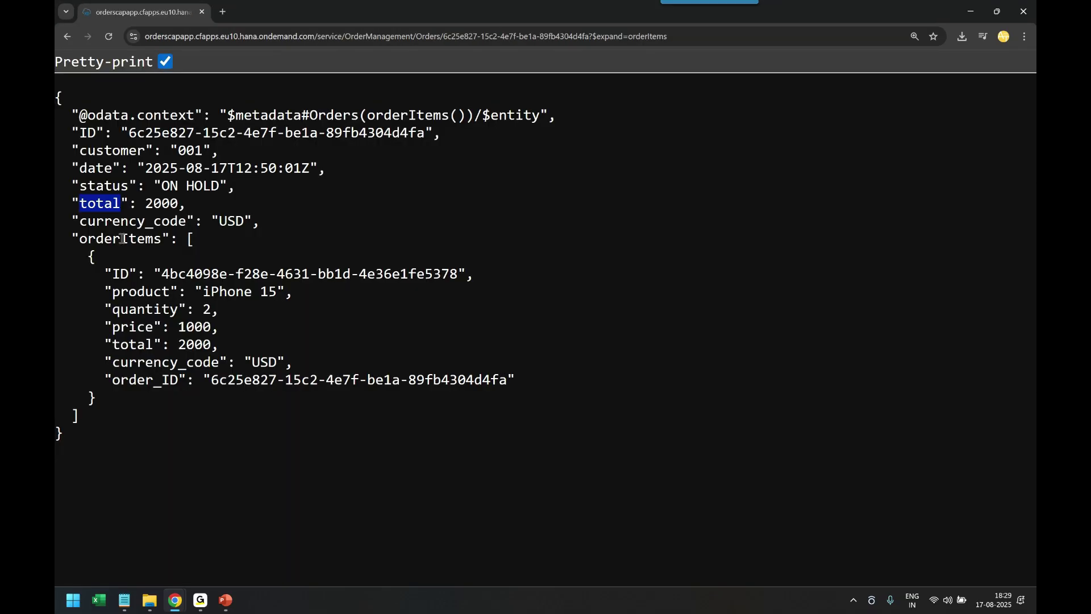
{"action": "double_click", "coordinate": [123, 238]}
{"action": "key", "text": "ctrl+c"}
{"action": "key", "text": "alt+Tab"}
{"action": "left_click", "coordinate": [193, 410]}
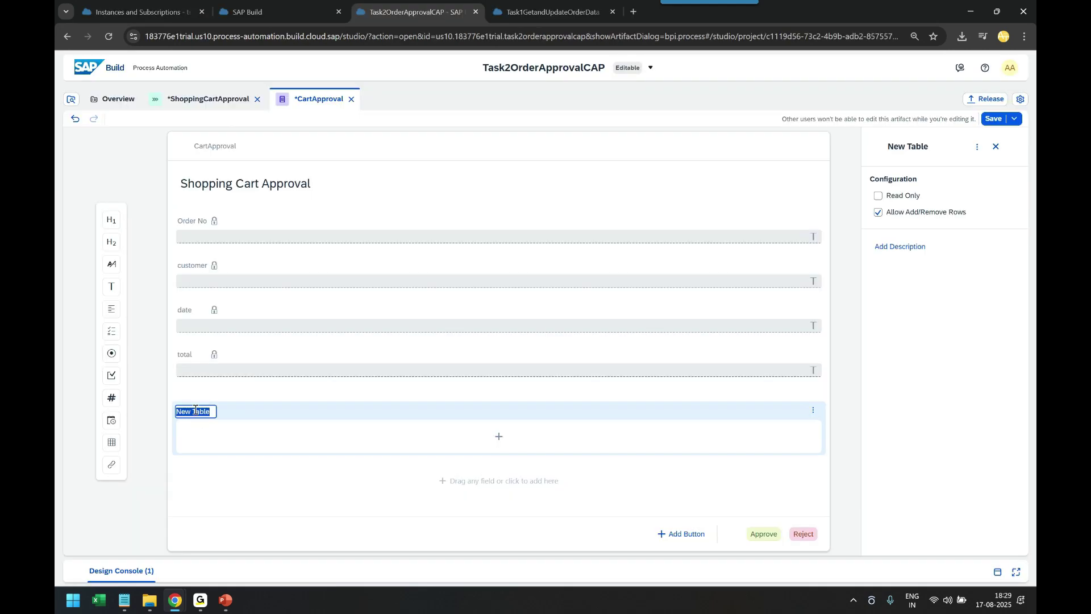
{"action": "key", "text": "ctrl+v"}
Add a read-only text column named 'product' to orderItems
{"action": "left_click", "coordinate": [500, 434]}
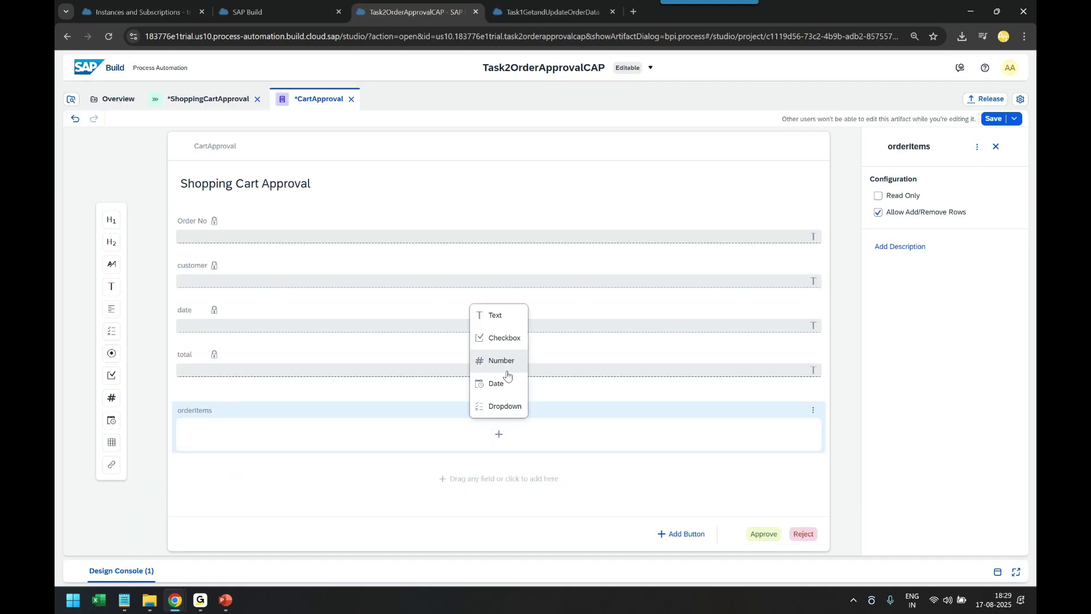
{"action": "left_click", "coordinate": [496, 315]}
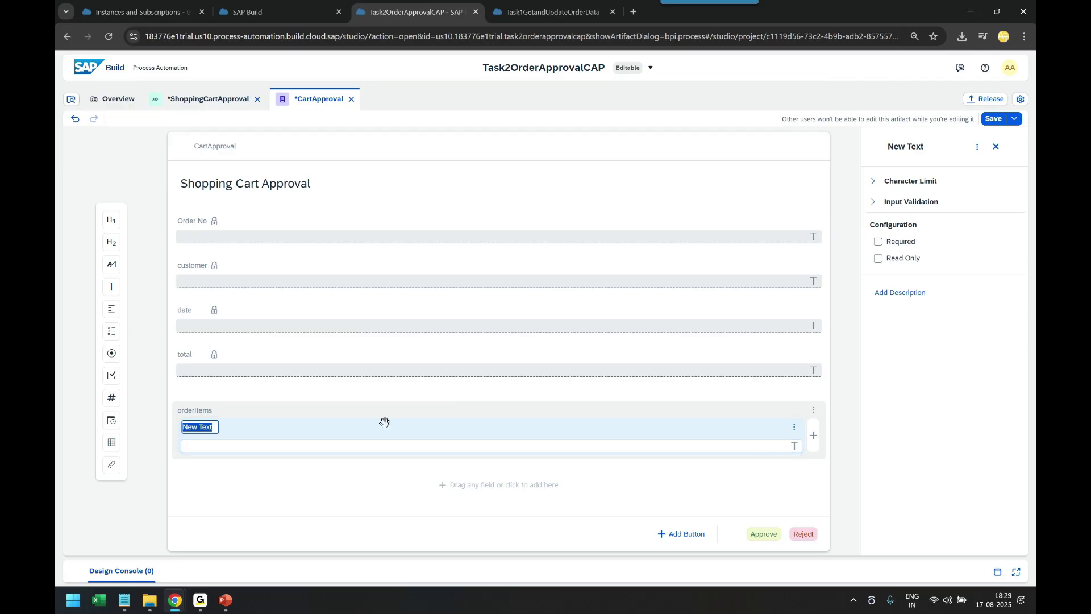
{"action": "key", "text": "alt+Tab"}
{"action": "double_click", "coordinate": [136, 290]}
{"action": "key", "text": "ctrl+c"}
{"action": "key", "text": "alt+Tab"}
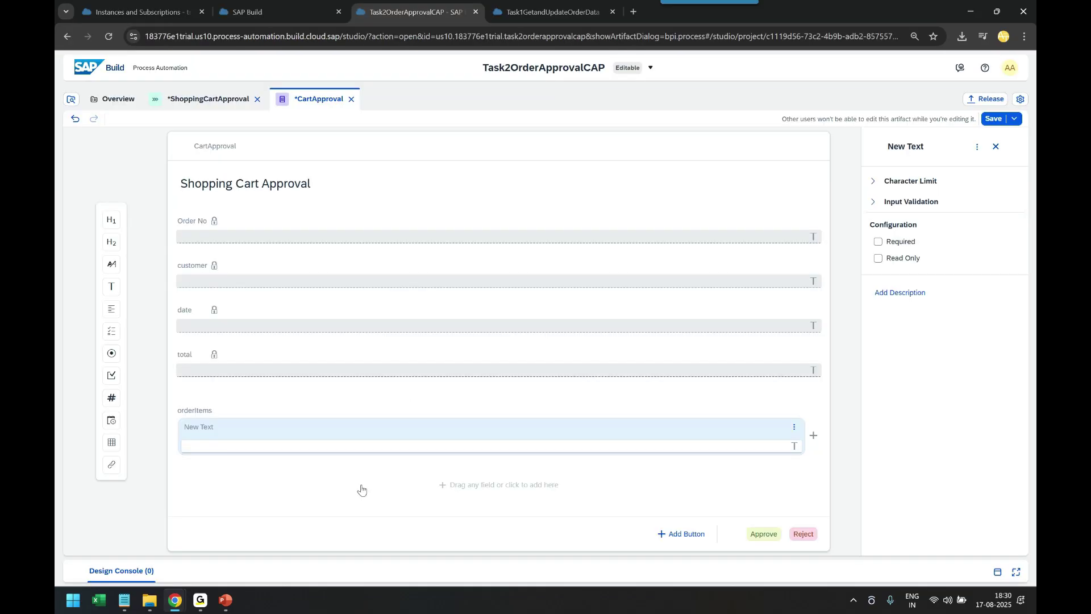
{"action": "left_click", "coordinate": [199, 427]}
{"action": "key", "text": "ctrl+v"}
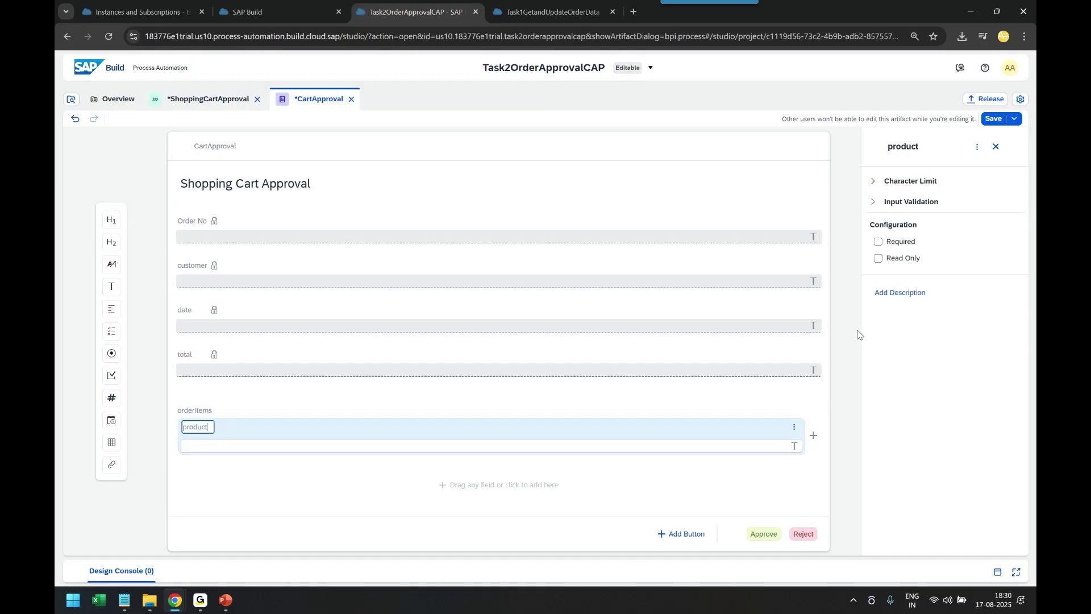
{"action": "left_click", "coordinate": [878, 258]}
Add two number columns and name the first one 'quantity'
{"action": "left_click", "coordinate": [814, 439]}
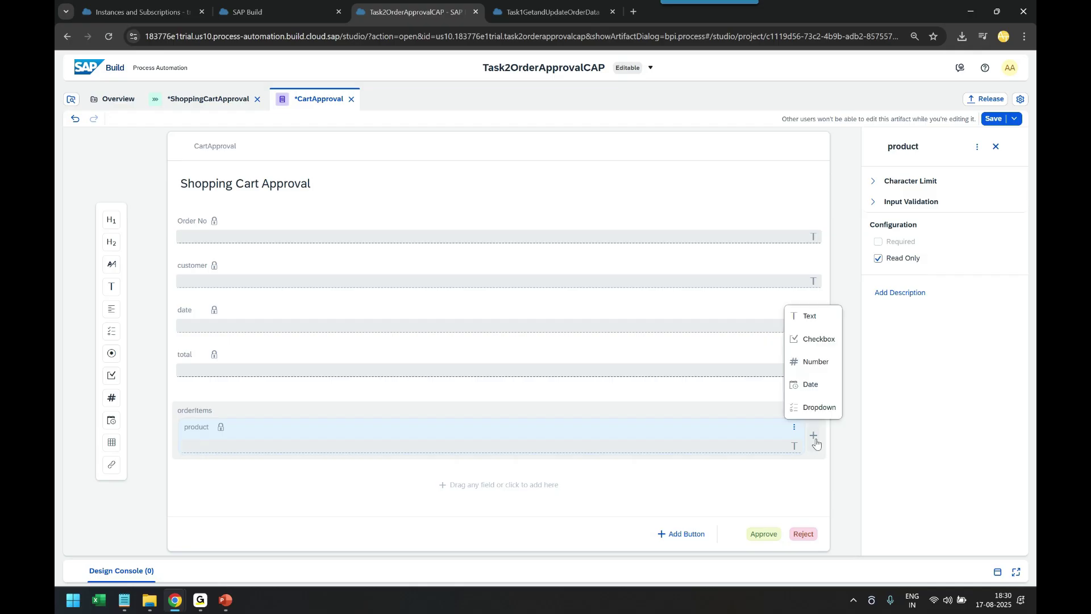
{"action": "left_click", "coordinate": [814, 362]}
{"action": "left_click", "coordinate": [814, 436]}
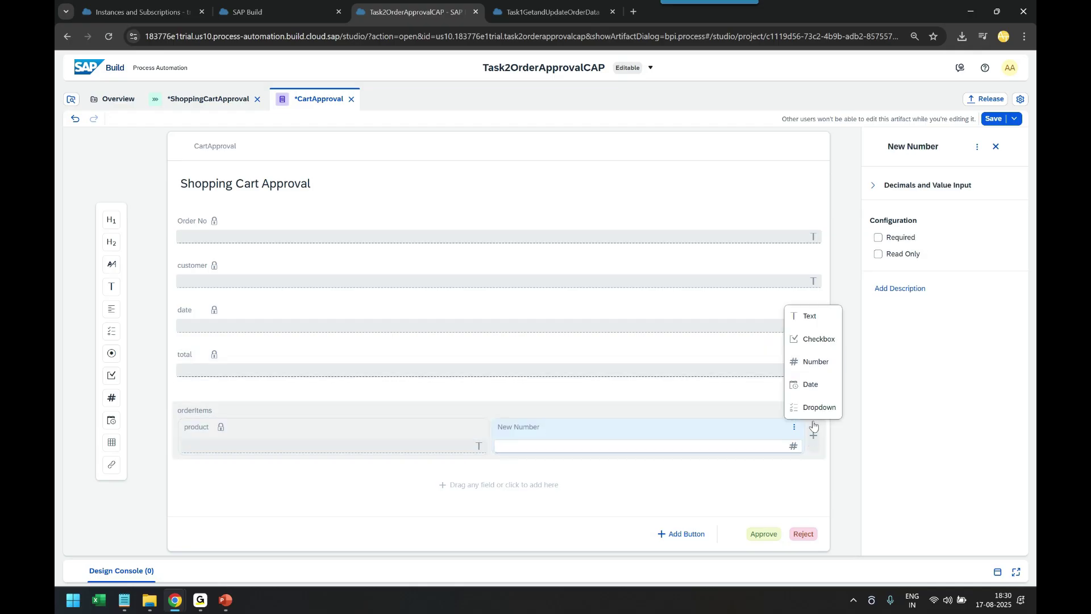
{"action": "left_click", "coordinate": [813, 366]}
{"action": "key", "text": "alt+Tab"}
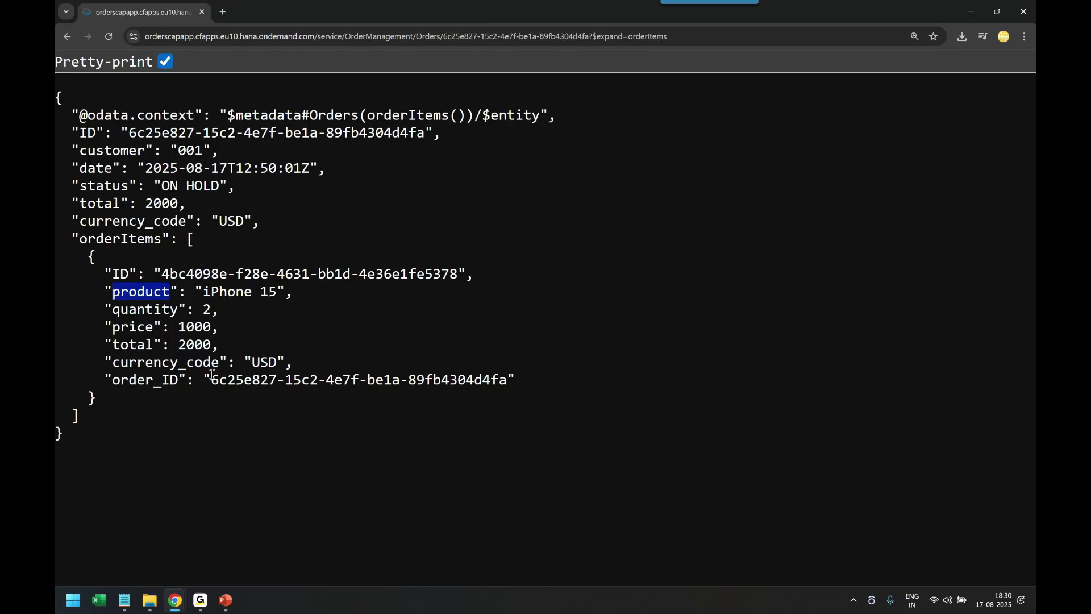
{"action": "double_click", "coordinate": [128, 308]}
{"action": "key", "text": "ctrl+c"}
{"action": "key", "text": "alt+Tab"}
{"action": "left_click", "coordinate": [407, 427]}
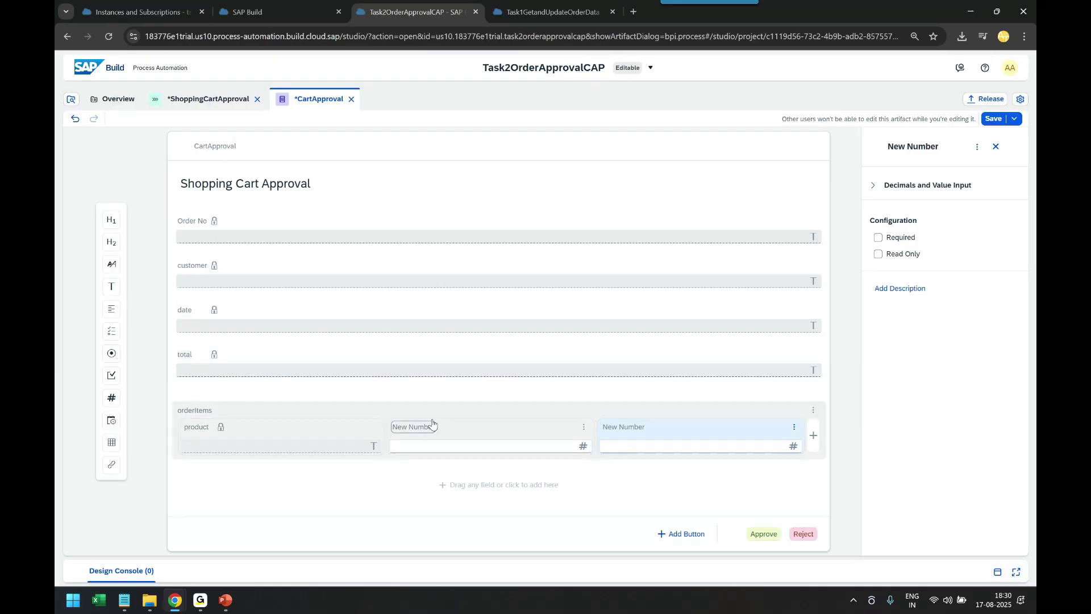
{"action": "key", "text": "ctrl+v"}
{"action": "key", "text": "Return"}
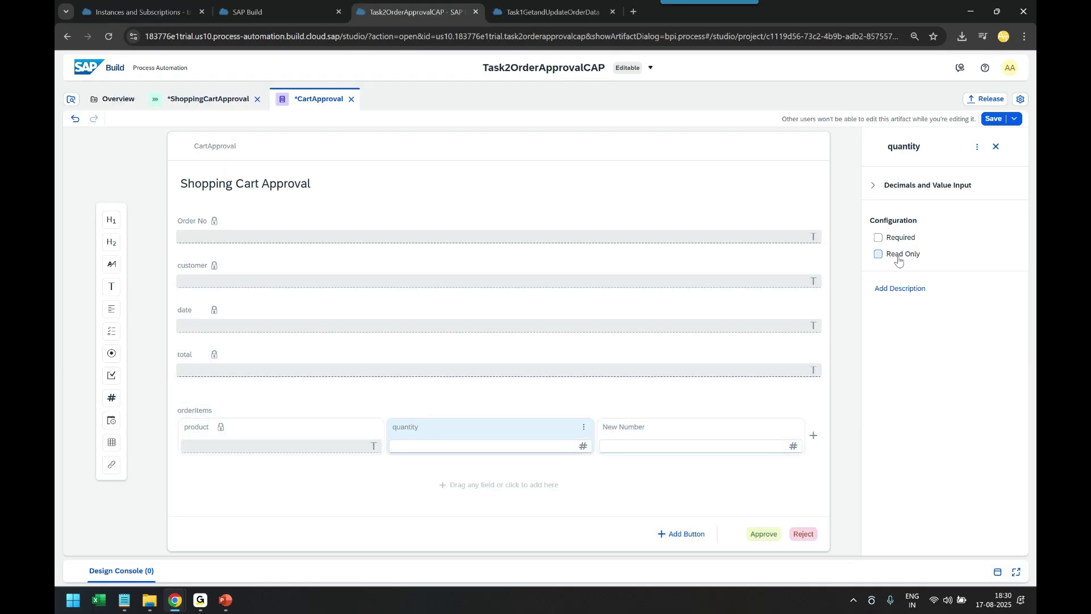
Make the last number column read-only and name it 'price'
{"action": "key", "text": "alt+Tab"}
{"action": "double_click", "coordinate": [133, 328]}
{"action": "key", "text": "ctrl+c"}
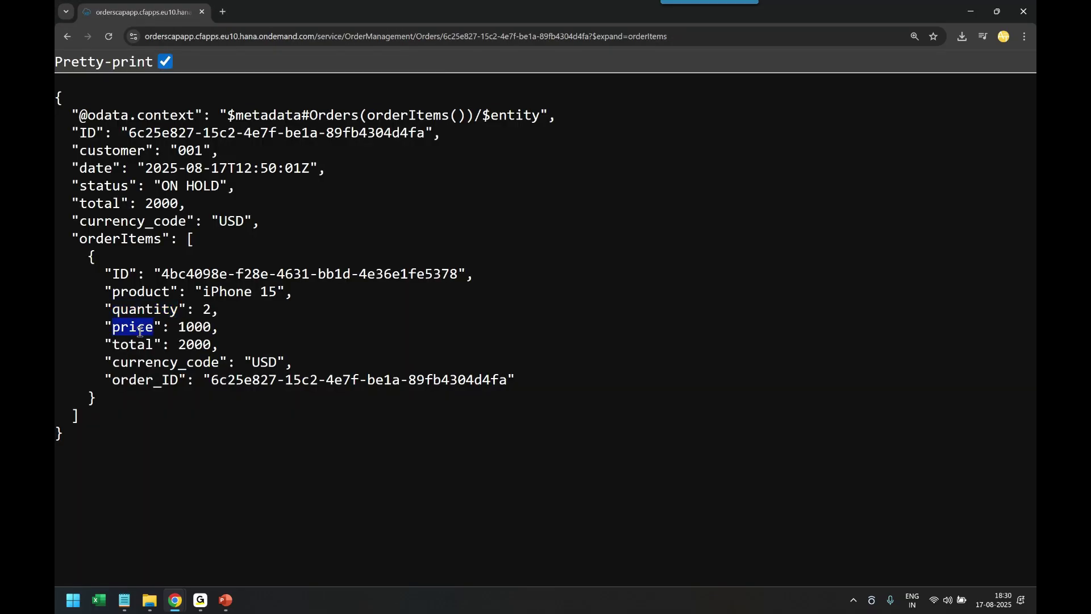
{"action": "key", "text": "alt+Tab"}
{"action": "left_click", "coordinate": [694, 424]}
{"action": "left_click", "coordinate": [879, 254]}
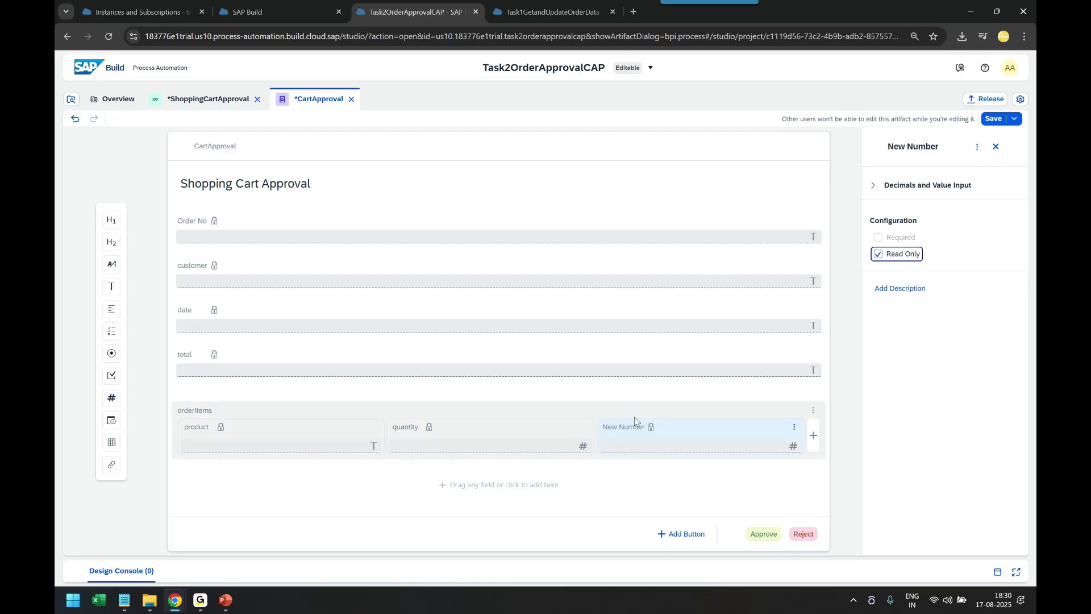
{"action": "double_click", "coordinate": [619, 427]}
{"action": "key", "text": "ctrl+v"}
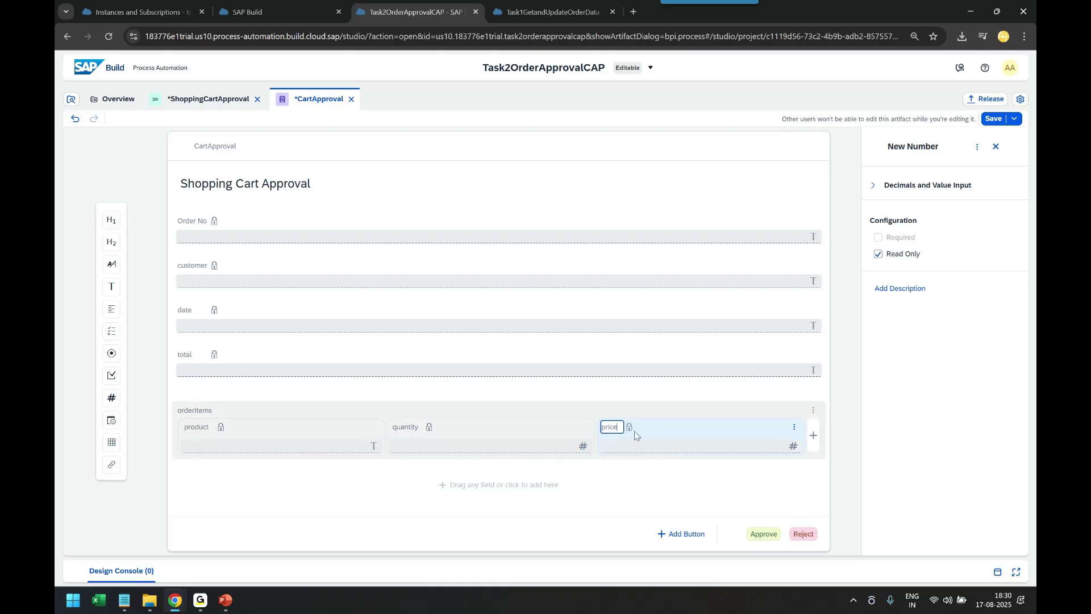
Add a read-only number column named 'total' after price
{"action": "left_click", "coordinate": [814, 435]}
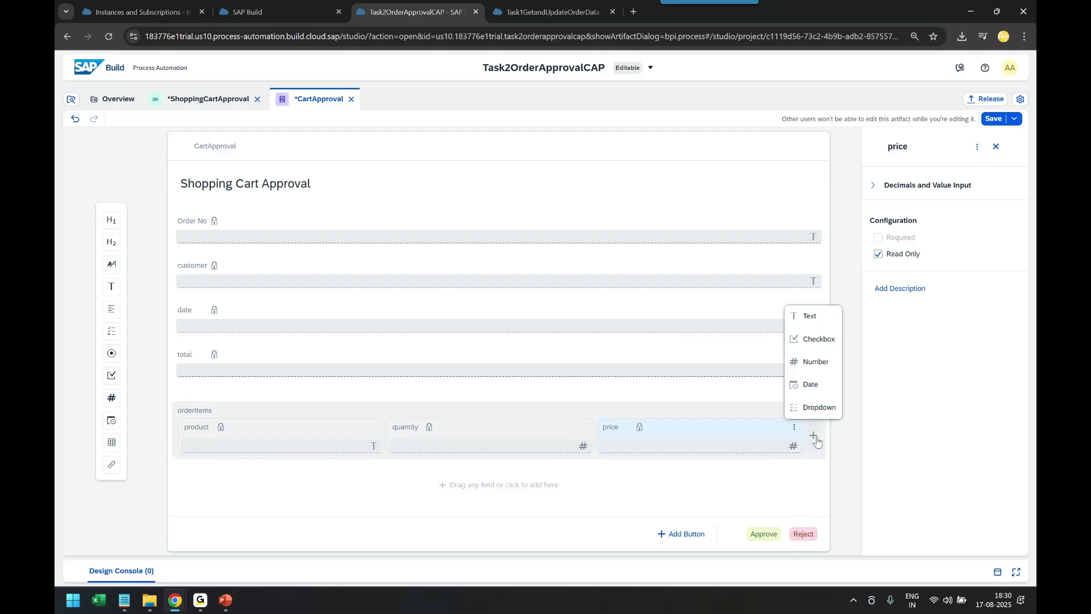
{"action": "left_click", "coordinate": [814, 362]}
{"action": "key", "text": "alt+Tab"}
{"action": "double_click", "coordinate": [133, 345]}
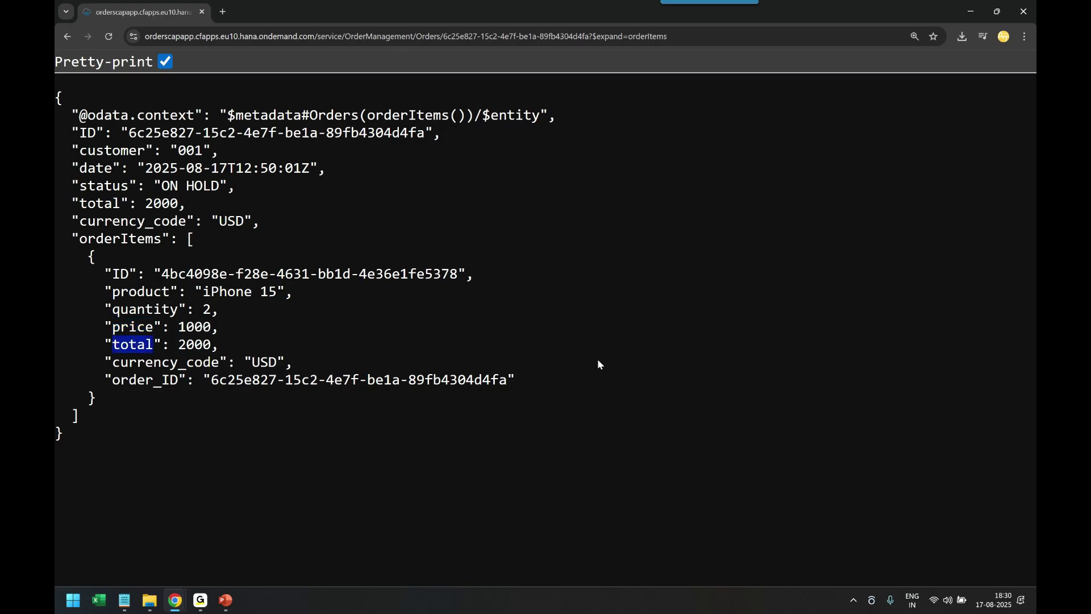
{"action": "key", "text": "ctrl+c"}
{"action": "key", "text": "alt+Tab"}
{"action": "double_click", "coordinate": [665, 428]}
{"action": "key", "text": "ctrl+v"}
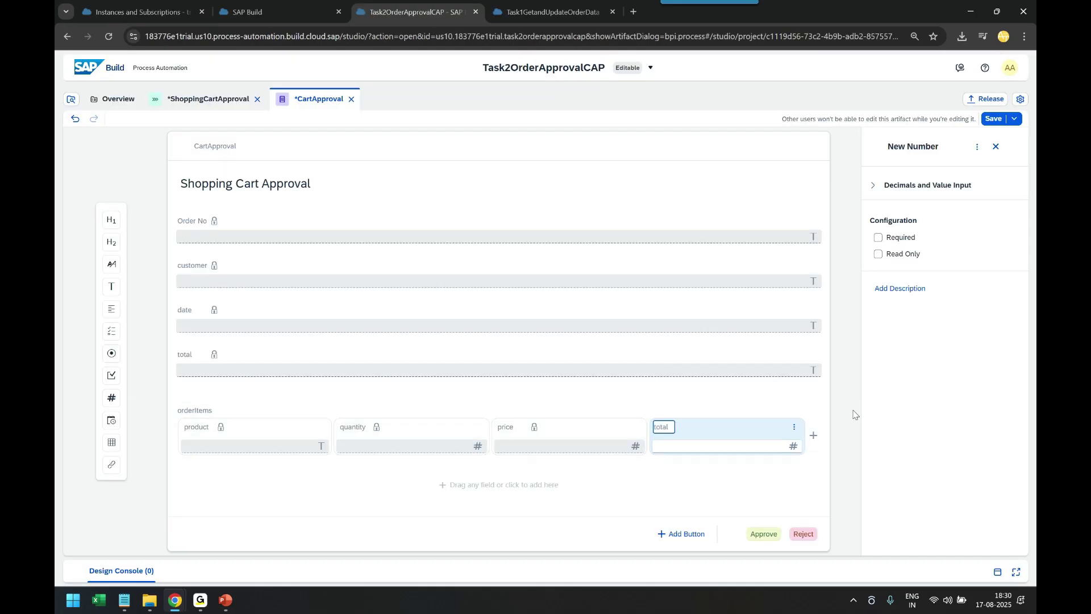
{"action": "left_click", "coordinate": [879, 254]}
Add a read-only 'currency_code' text column after total and save the form
{"action": "key", "text": "alt+Tab"}
{"action": "double_click", "coordinate": [153, 365]}
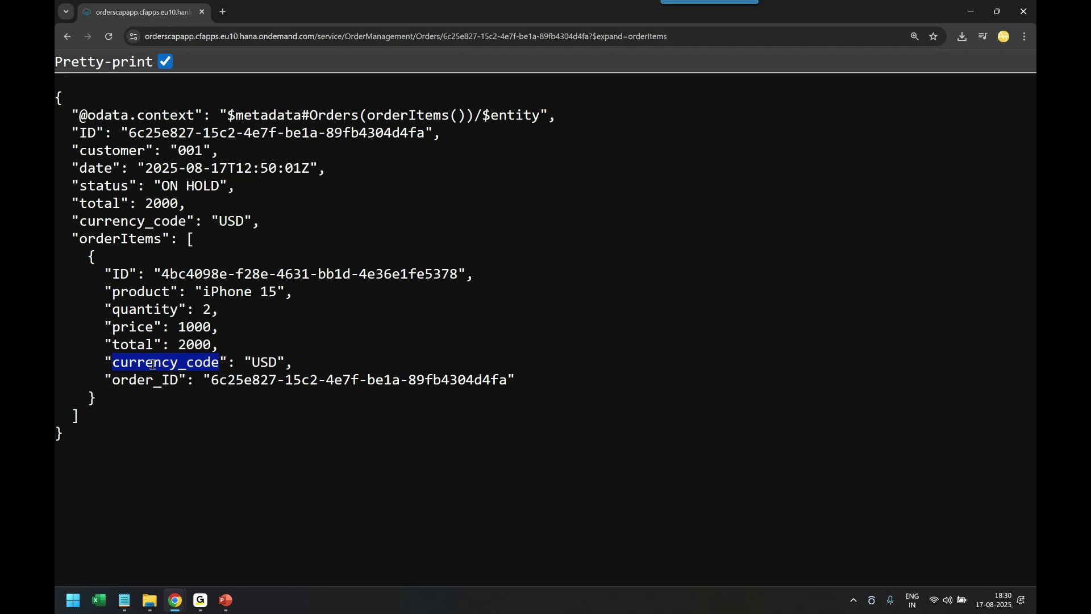
{"action": "key", "text": "ctrl+c"}
{"action": "key", "text": "alt+Tab"}
{"action": "left_click", "coordinate": [814, 435]}
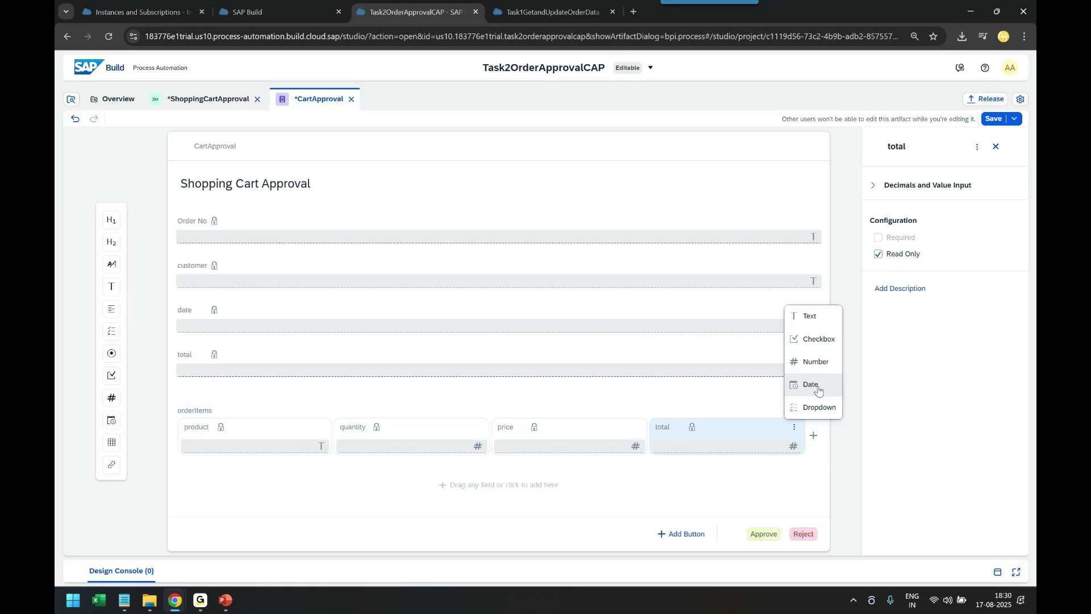
{"action": "left_click", "coordinate": [811, 316]}
{"action": "key", "text": "ctrl+v"}
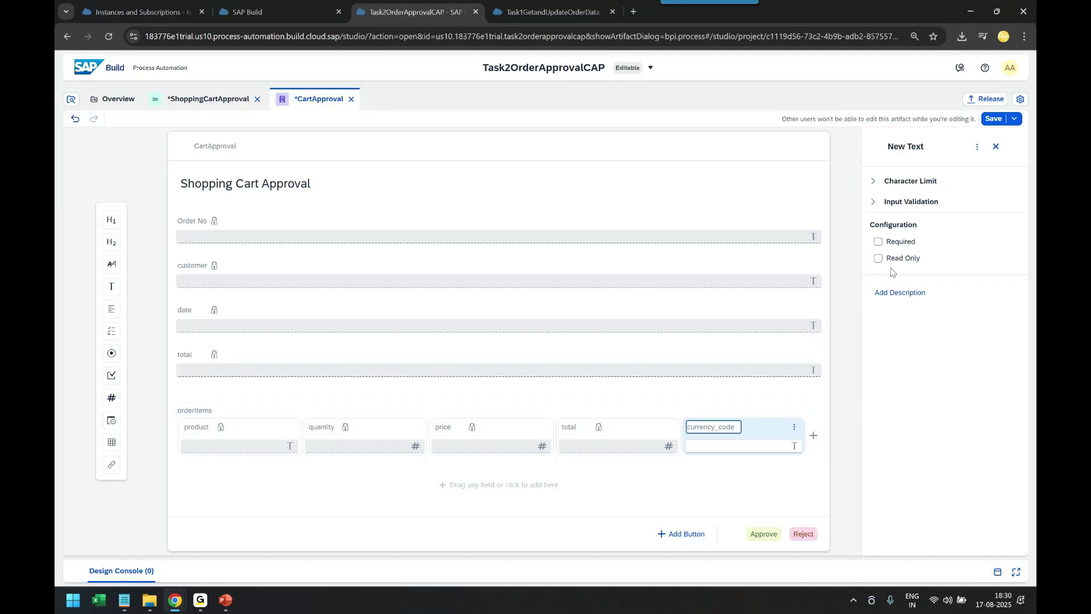
{"action": "key", "text": "Return"}
{"action": "left_click", "coordinate": [879, 258]}
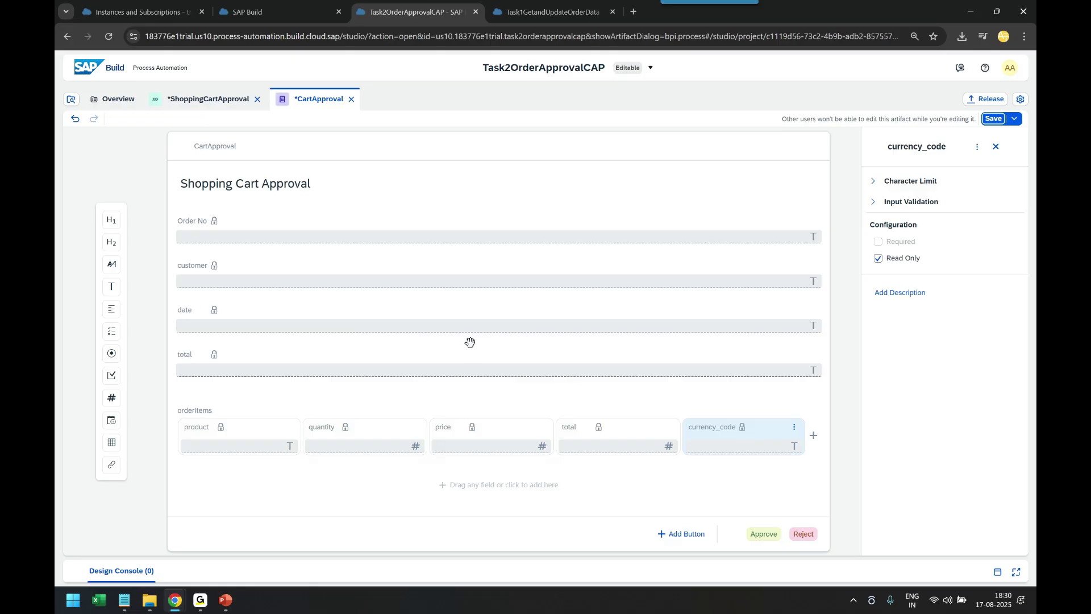
{"action": "key", "text": "ctrl+s"}
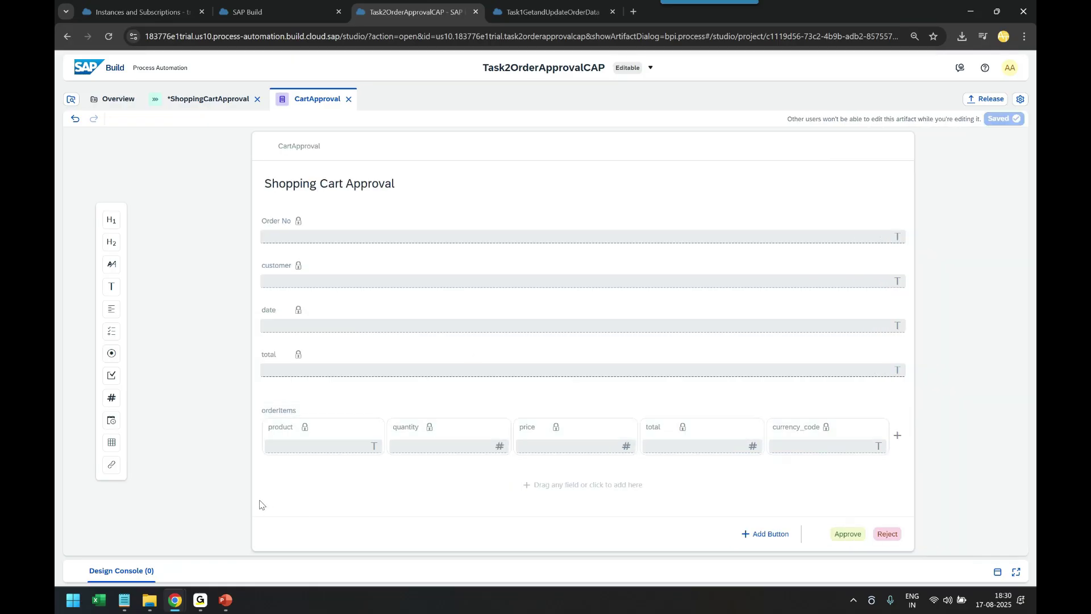
Return to the ShoppingCartApproval process and open the CartApproval step's settings
{"action": "left_click", "coordinate": [190, 101]}
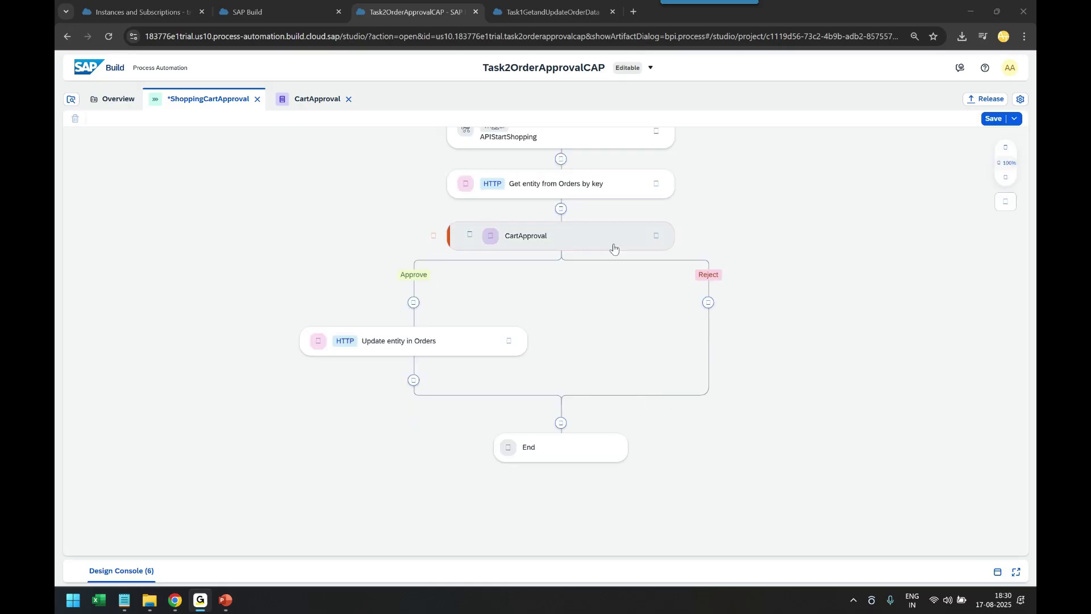
{"action": "left_click", "coordinate": [614, 242]}
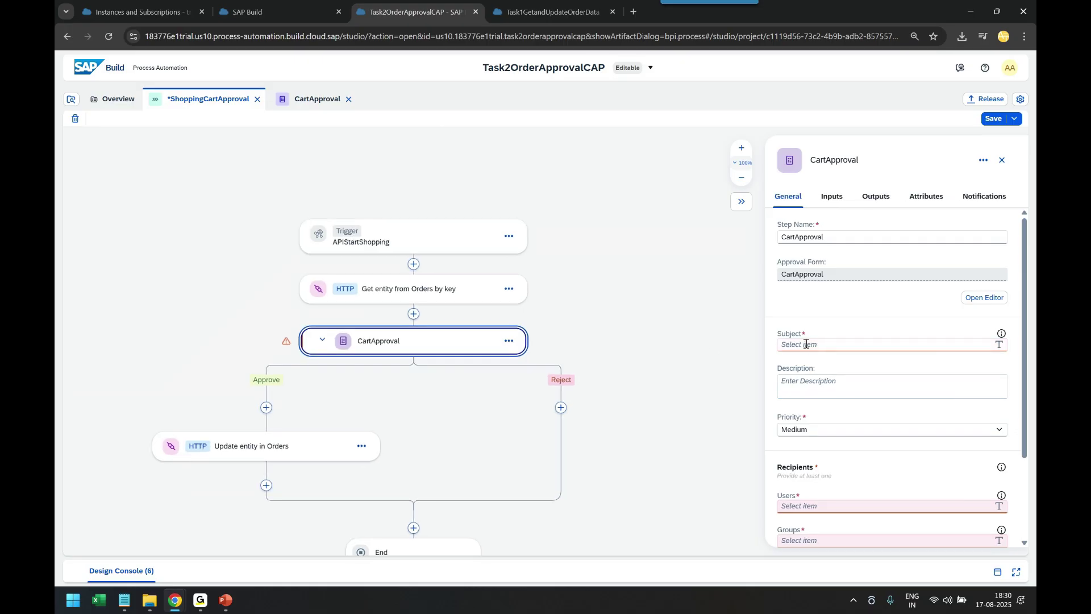
Set the approval subject to 'Shopping Cart Approval' followed by the orderId input
{"action": "left_click", "coordinate": [807, 344]}
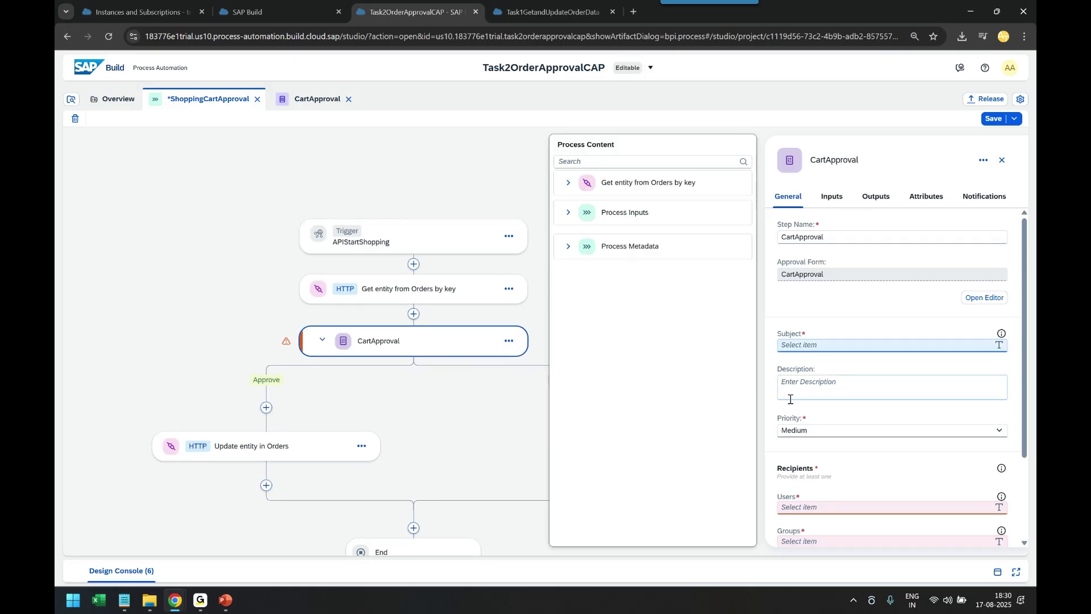
{"action": "type", "text": "O"}
{"action": "key", "text": "BackSpace"}
{"action": "type", "text": "Shopping Cart Approval"}
{"action": "left_click", "coordinate": [567, 213]}
{"action": "left_click", "coordinate": [611, 234]}
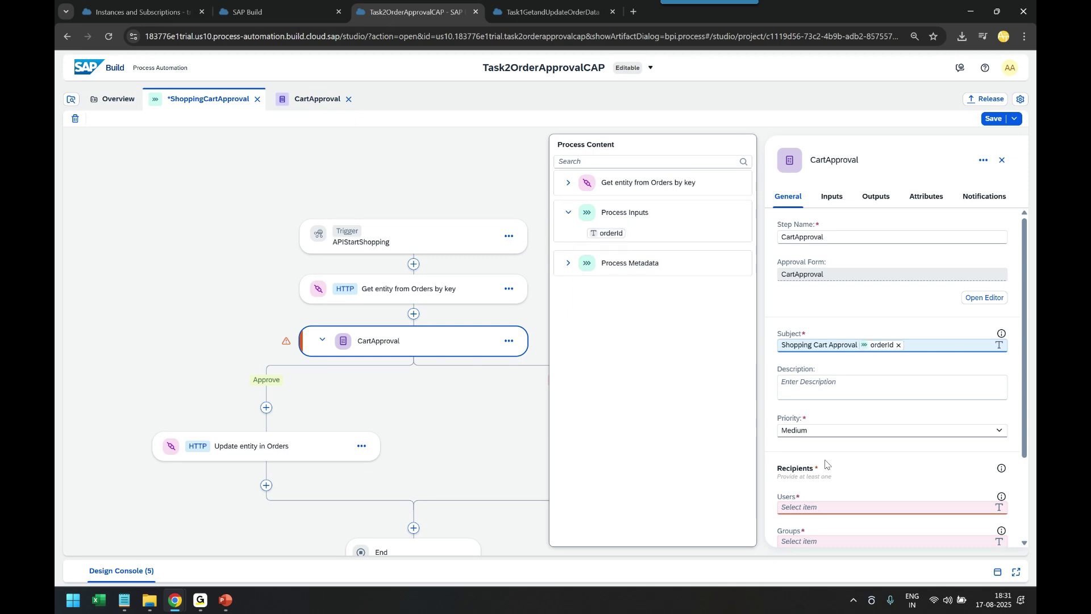
Enter the recipient user in the step's Users field and review the settings
{"action": "left_click", "coordinate": [825, 505]}
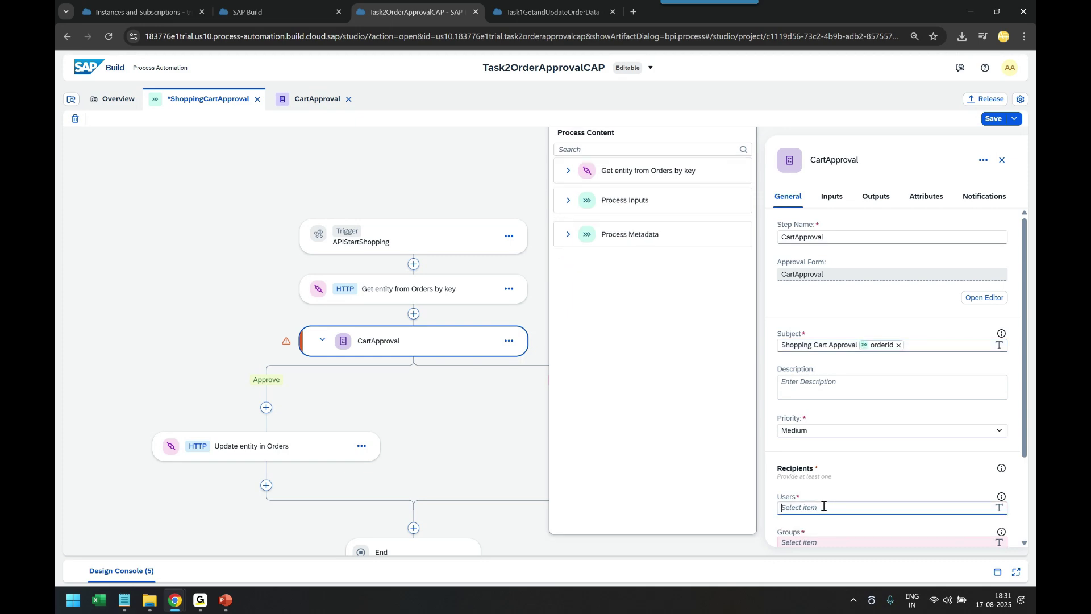
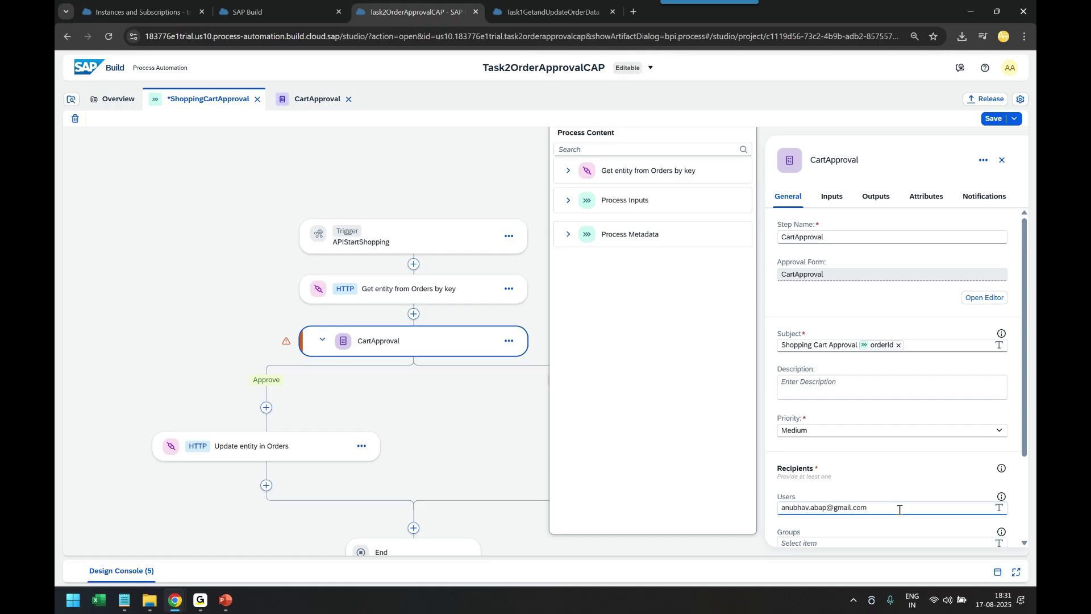
{"action": "left_click", "coordinate": [873, 479]}
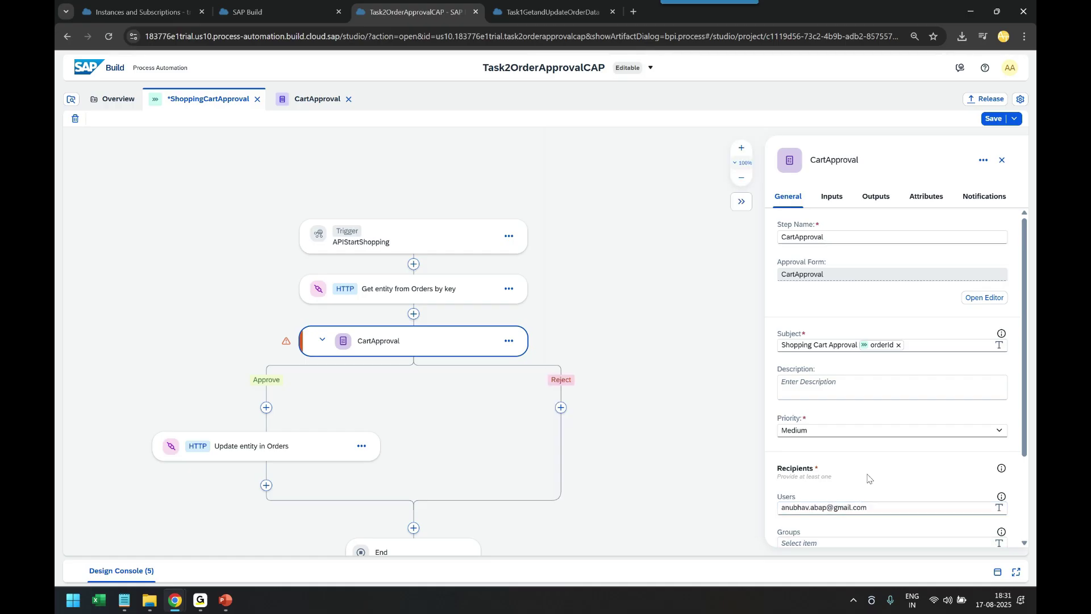
{"action": "scroll", "coordinate": [838, 421], "scroll_direction": "down", "scroll_amount": 2}
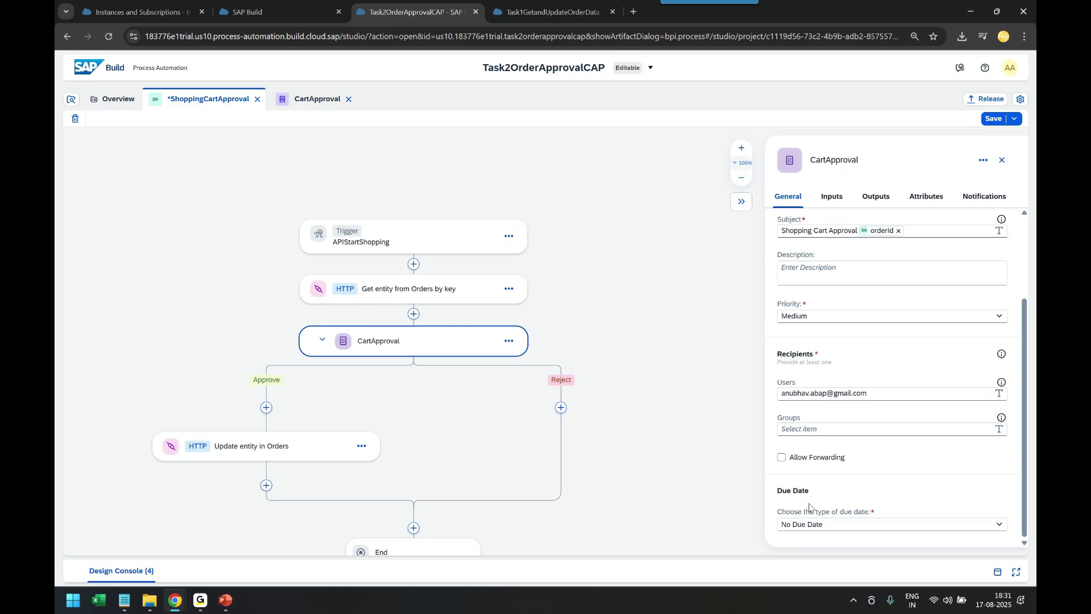
{"action": "scroll", "coordinate": [852, 471], "scroll_direction": "up", "scroll_amount": 2}
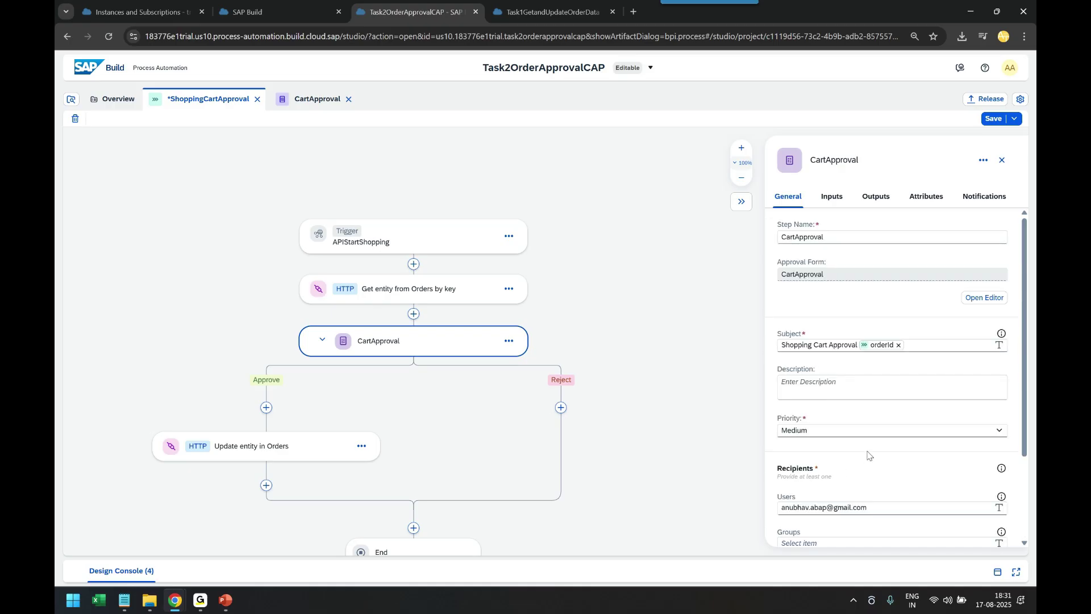
{"action": "left_click", "coordinate": [831, 201]}
Bind customer, date and Order No to the order's customer, date and ID, then open the form
{"action": "left_click", "coordinate": [807, 246]}
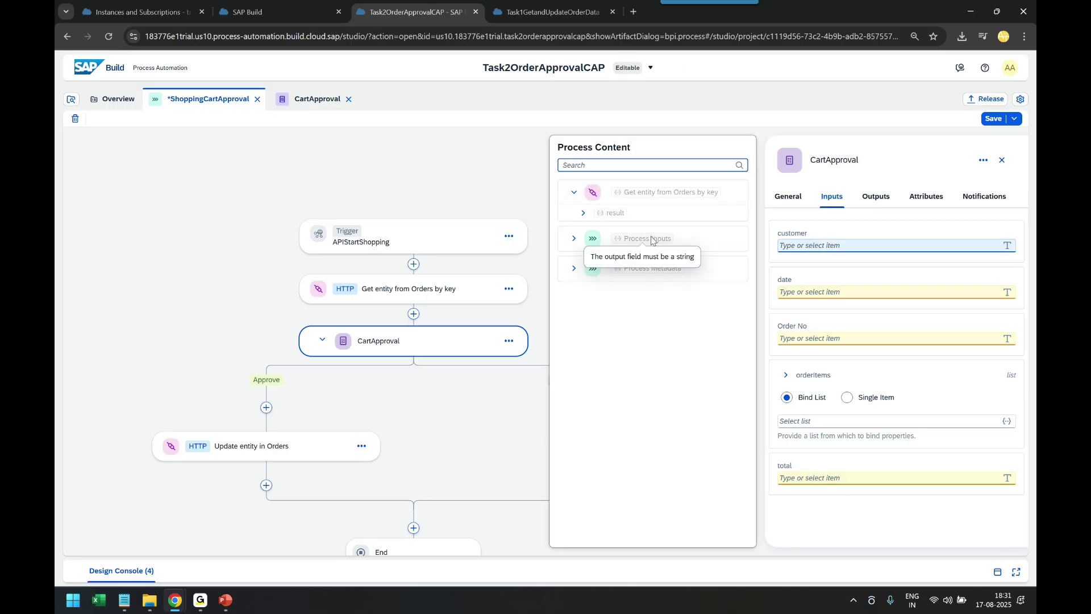
{"action": "left_click", "coordinate": [583, 212]}
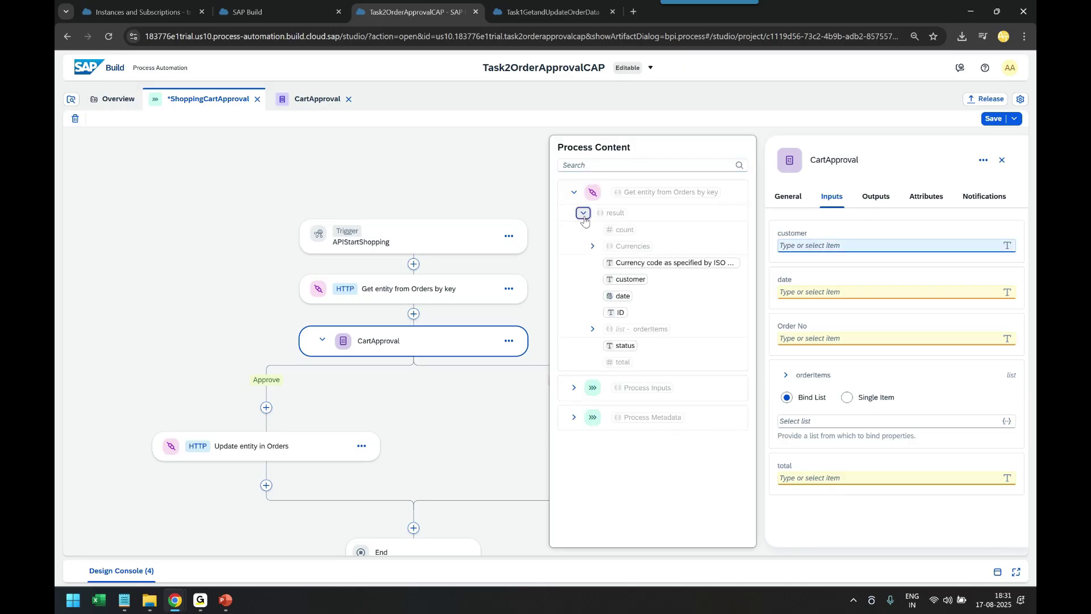
{"action": "left_click", "coordinate": [631, 279]}
{"action": "left_click", "coordinate": [820, 291]}
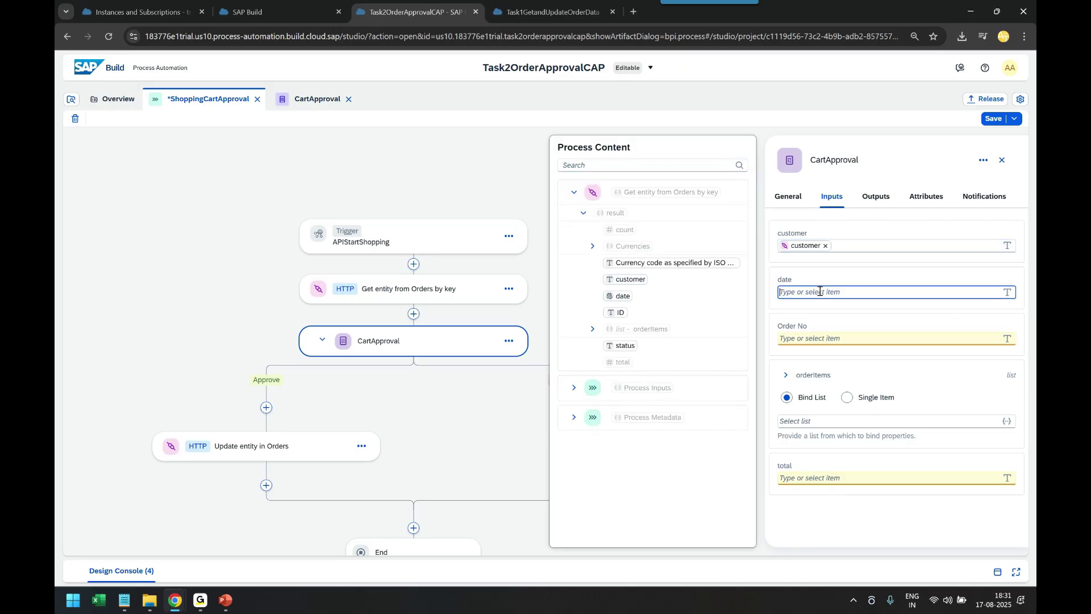
{"action": "left_click", "coordinate": [623, 295]}
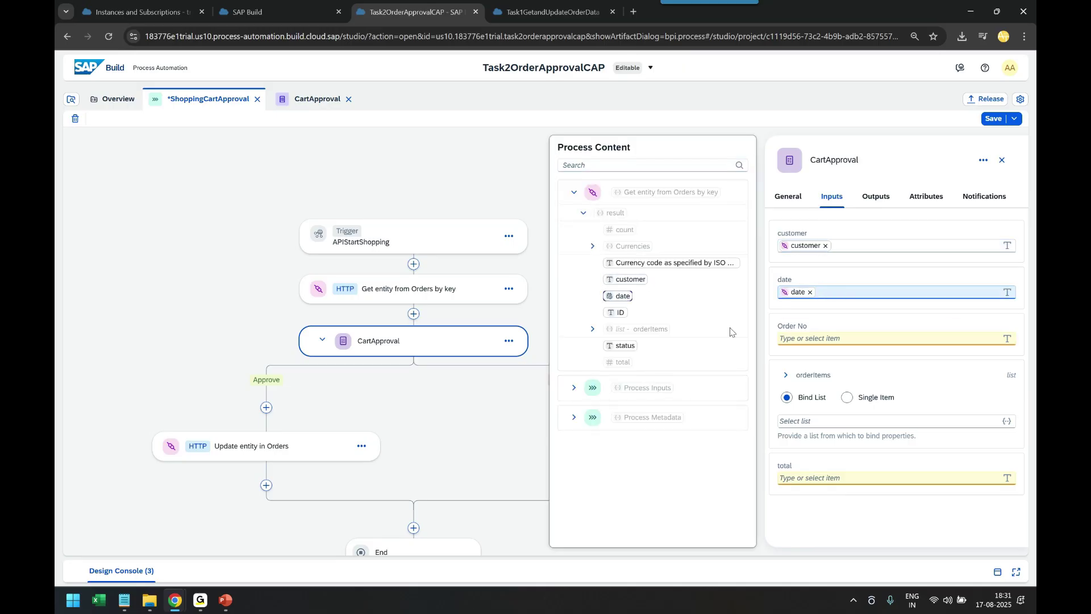
{"action": "left_click", "coordinate": [618, 315]}
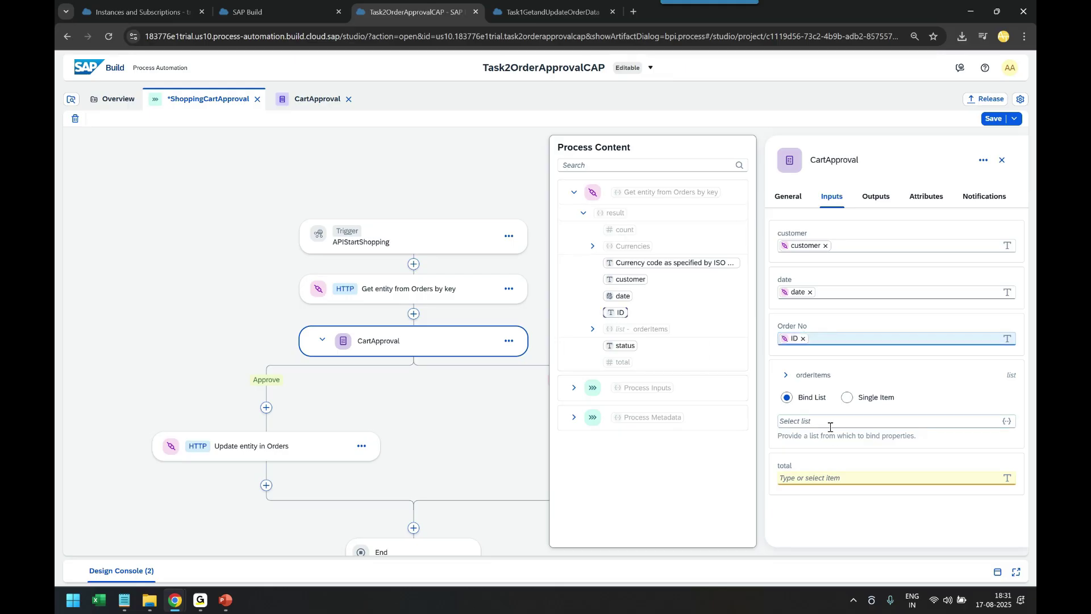
{"action": "left_click", "coordinate": [822, 479]}
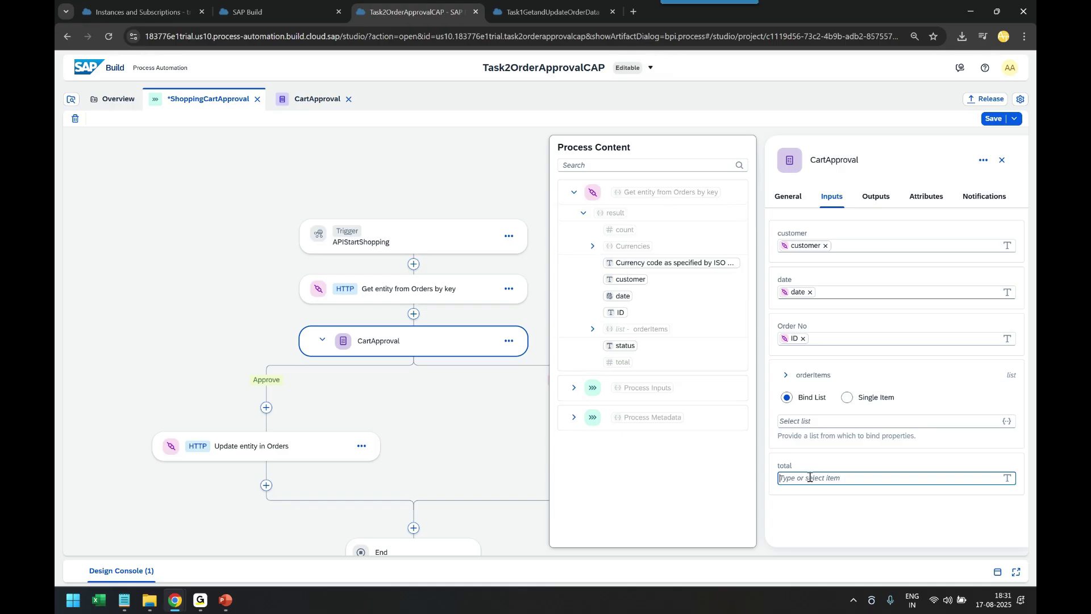
{"action": "double_click", "coordinate": [451, 341]}
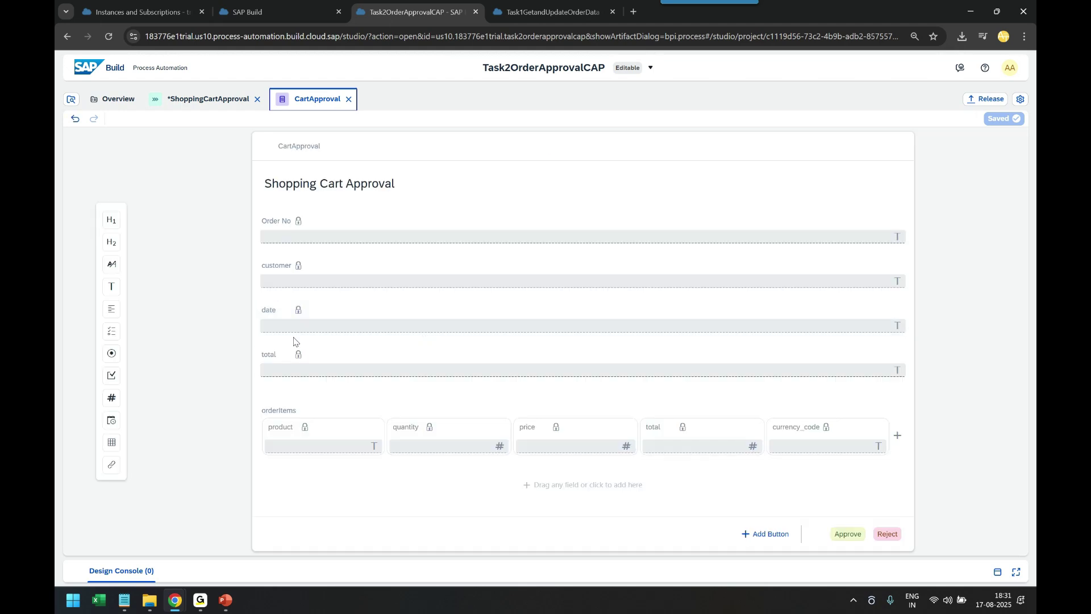
Delete the 'total' text field from the CartApproval form
{"action": "left_click", "coordinate": [346, 351]}
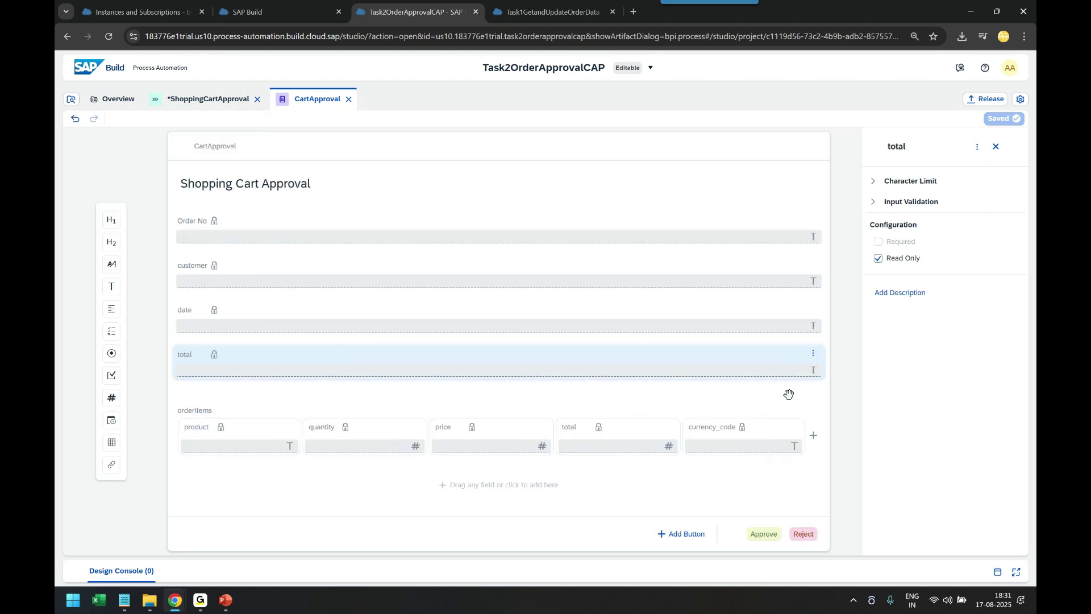
{"action": "left_click", "coordinate": [813, 353]}
{"action": "left_click", "coordinate": [825, 419]}
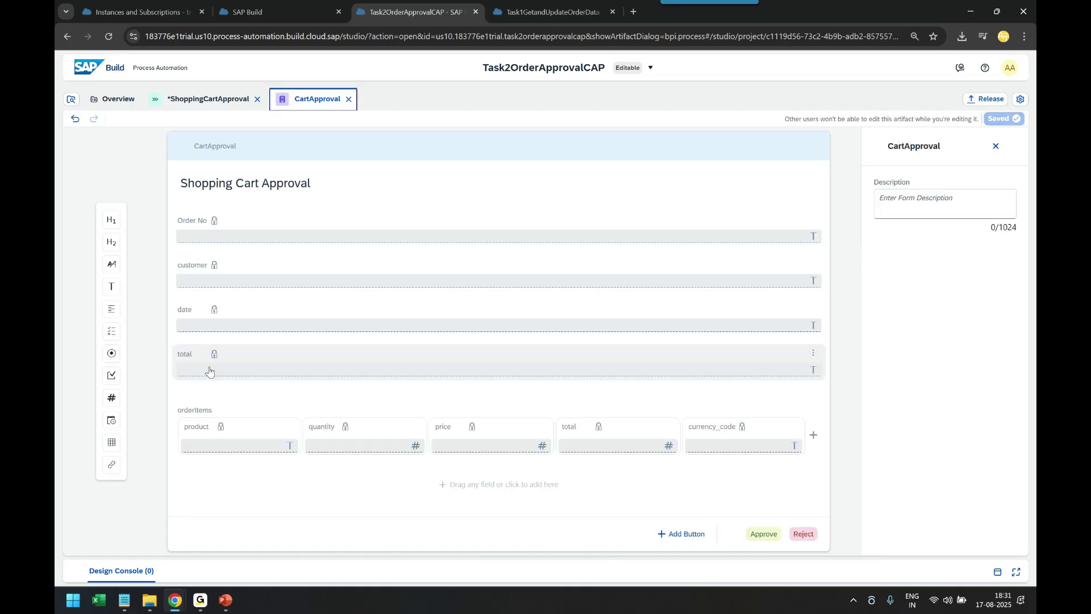
{"action": "left_click", "coordinate": [814, 353]}
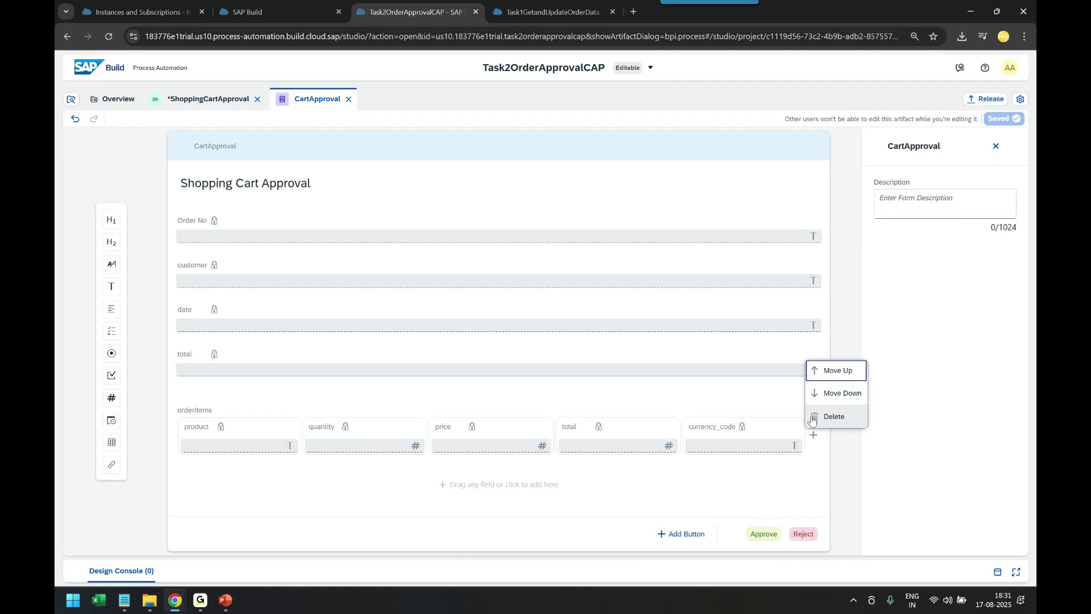
{"action": "left_click", "coordinate": [820, 417]}
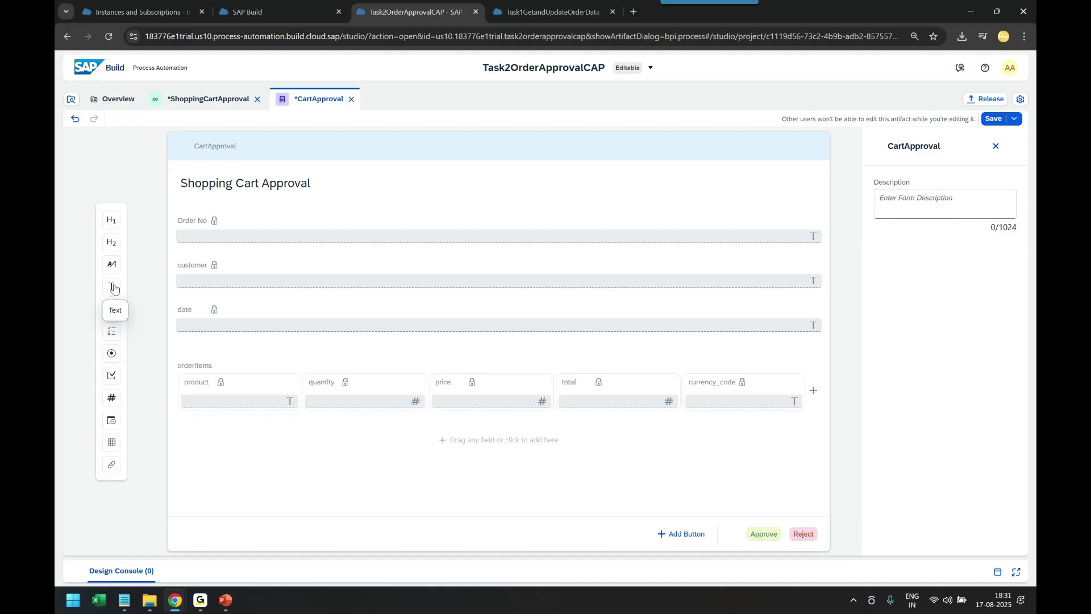
Add a read-only number field named 'total' above orderItems, save, and return to the process
{"action": "left_click", "coordinate": [116, 400]}
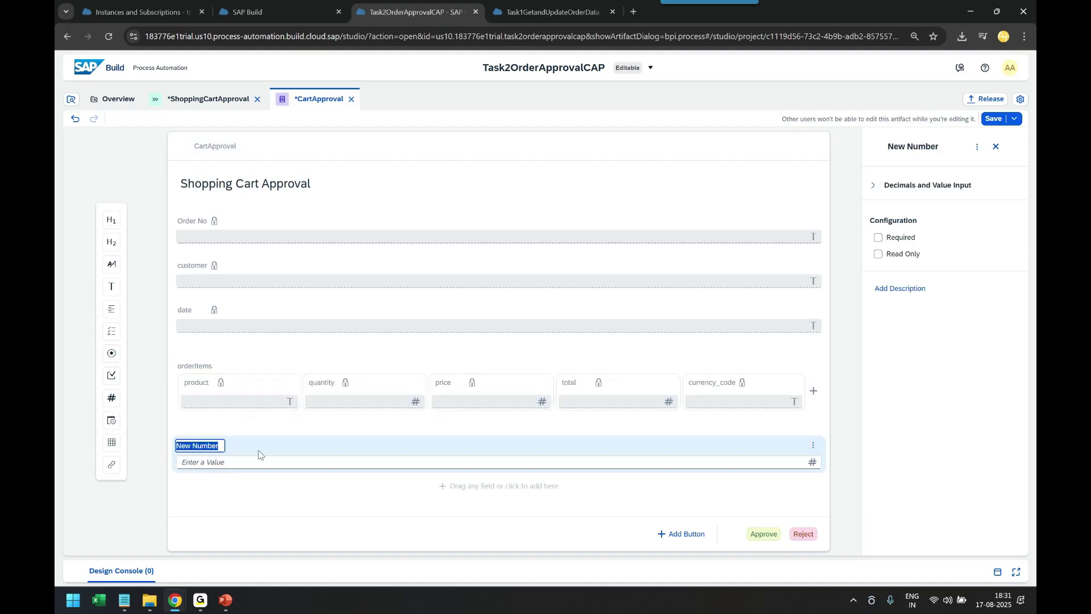
{"action": "left_click_drag", "start_coordinate": [271, 444], "coordinate": [331, 366]}
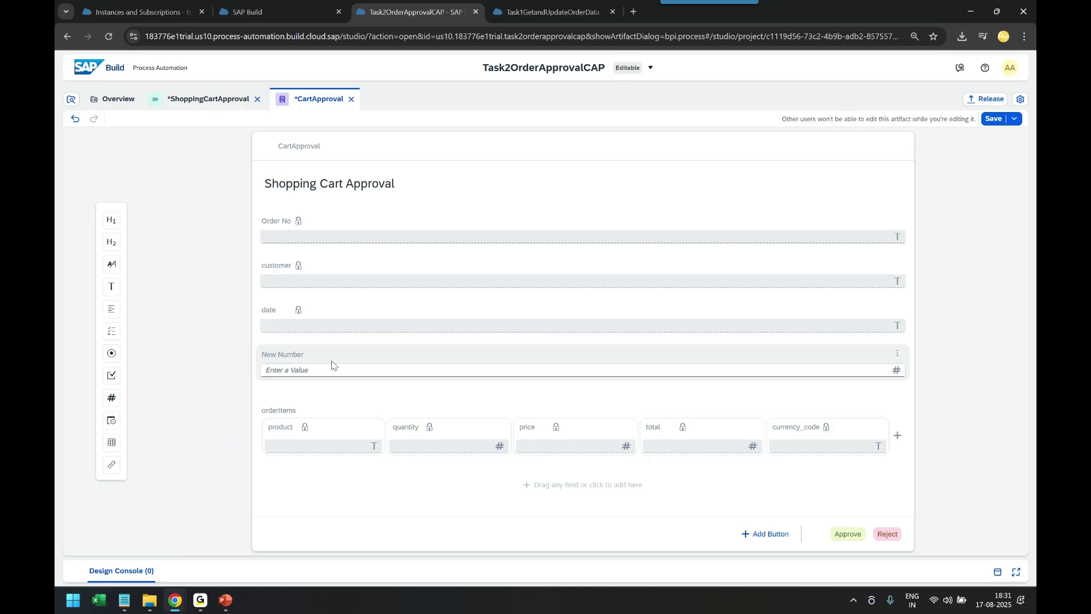
{"action": "left_click", "coordinate": [291, 359]}
{"action": "left_click", "coordinate": [879, 254]}
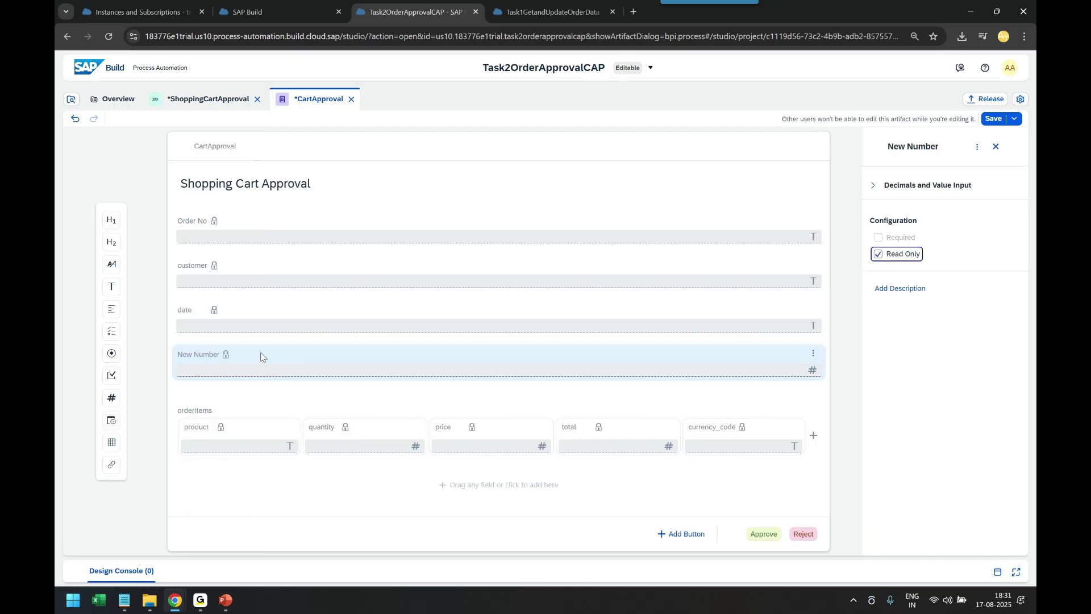
{"action": "left_click", "coordinate": [196, 353]}
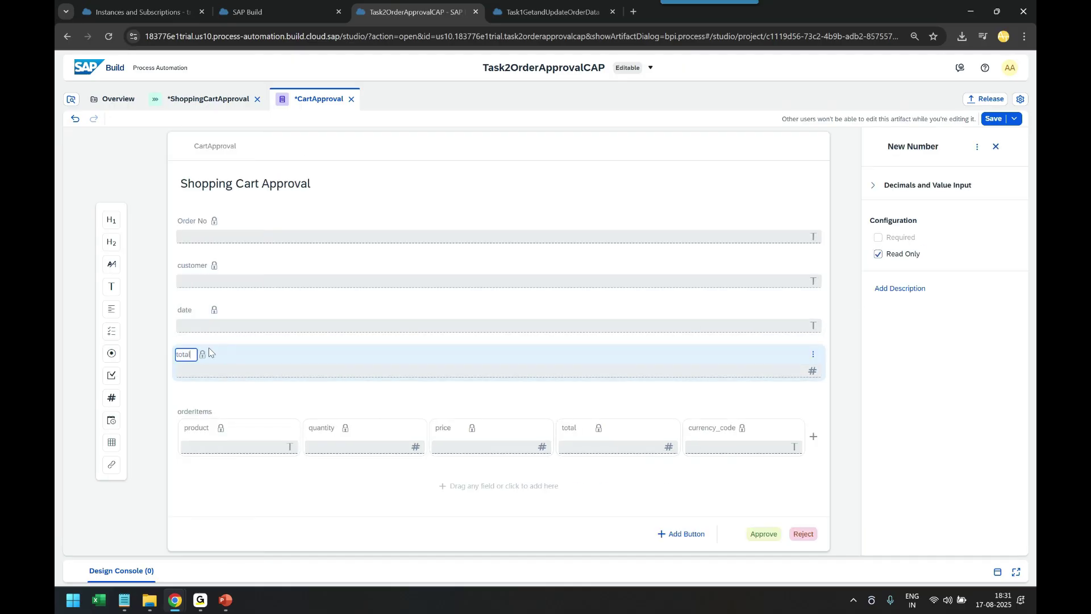
{"action": "left_click", "coordinate": [988, 121]}
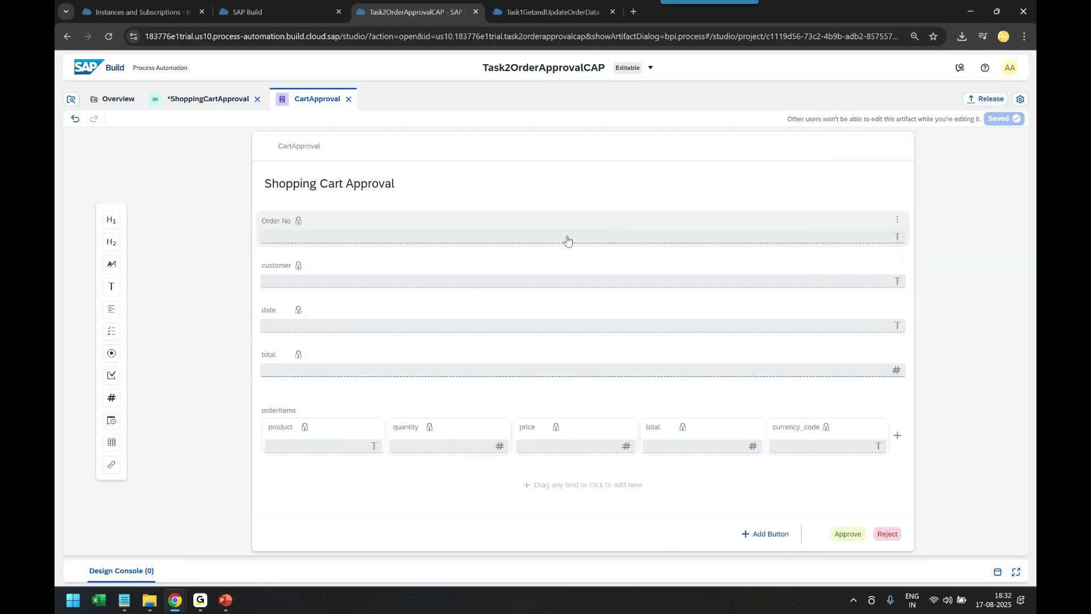
{"action": "left_click", "coordinate": [348, 99]}
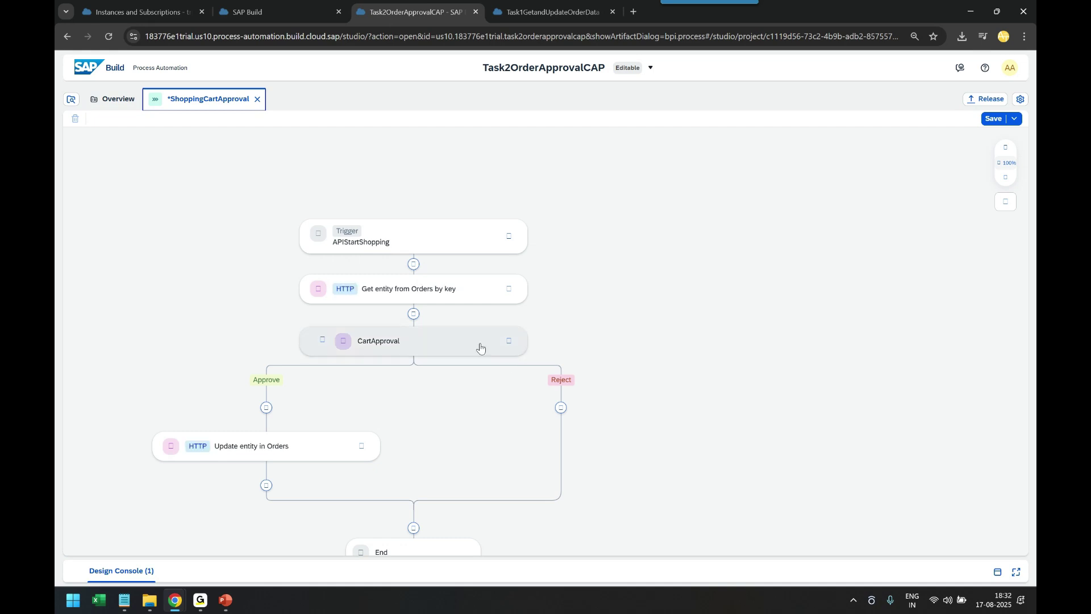
{"action": "left_click", "coordinate": [480, 343]}
Bind the total input to the order's total, replacing the mistaken count binding
{"action": "left_click", "coordinate": [829, 197]}
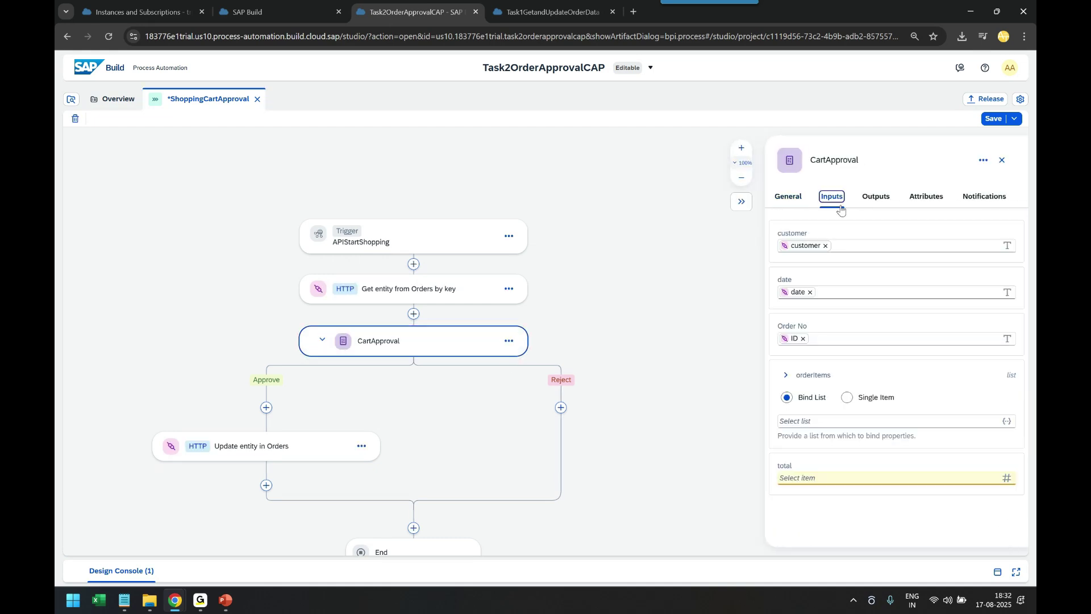
{"action": "left_click", "coordinate": [842, 480]}
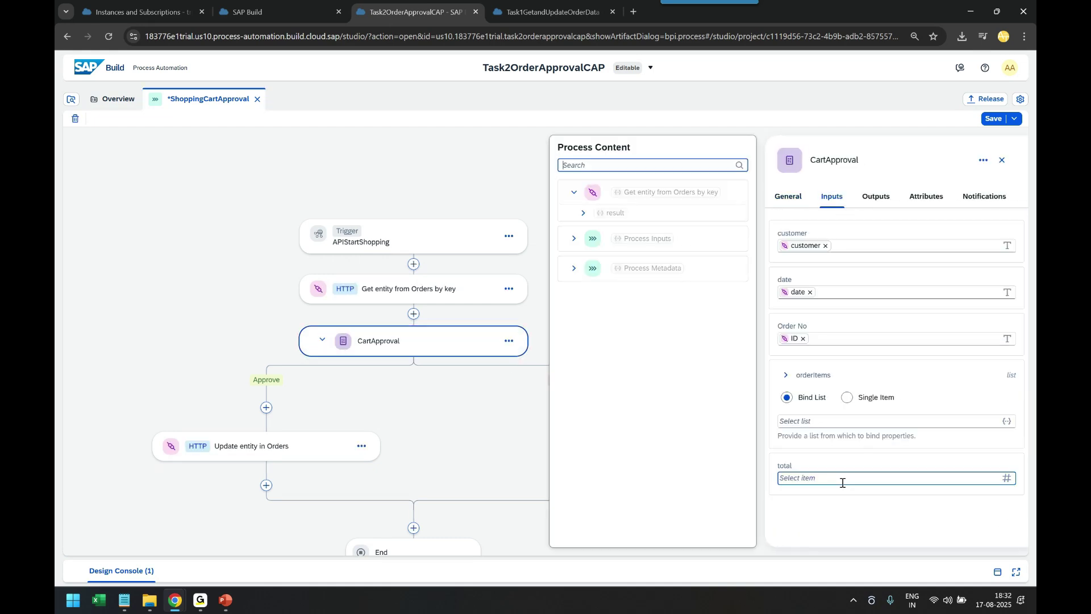
{"action": "left_click", "coordinate": [583, 213]}
{"action": "left_click", "coordinate": [625, 230]}
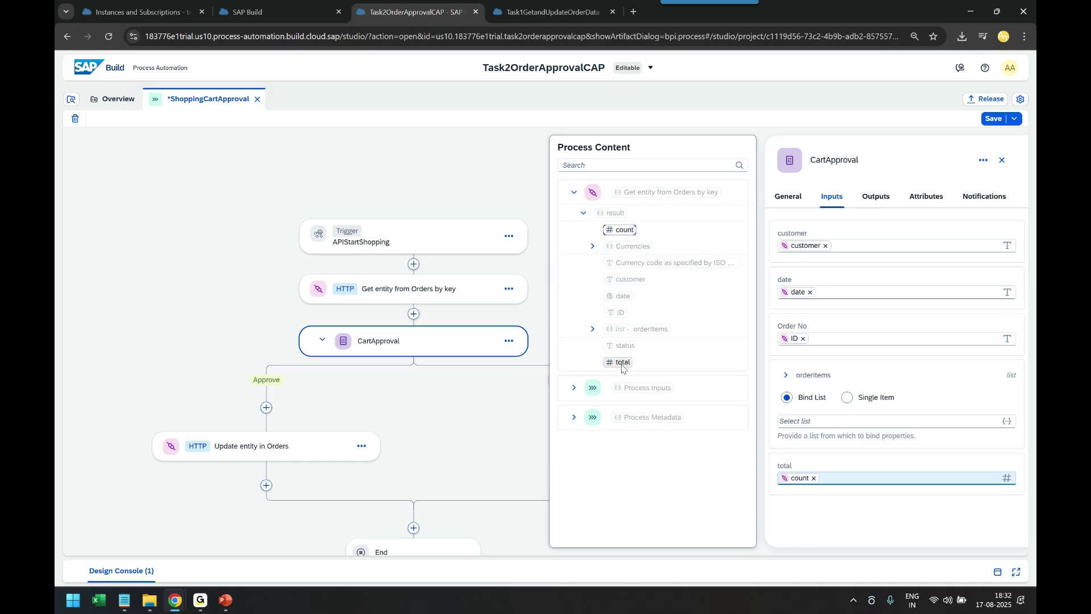
{"action": "left_click", "coordinate": [813, 478]}
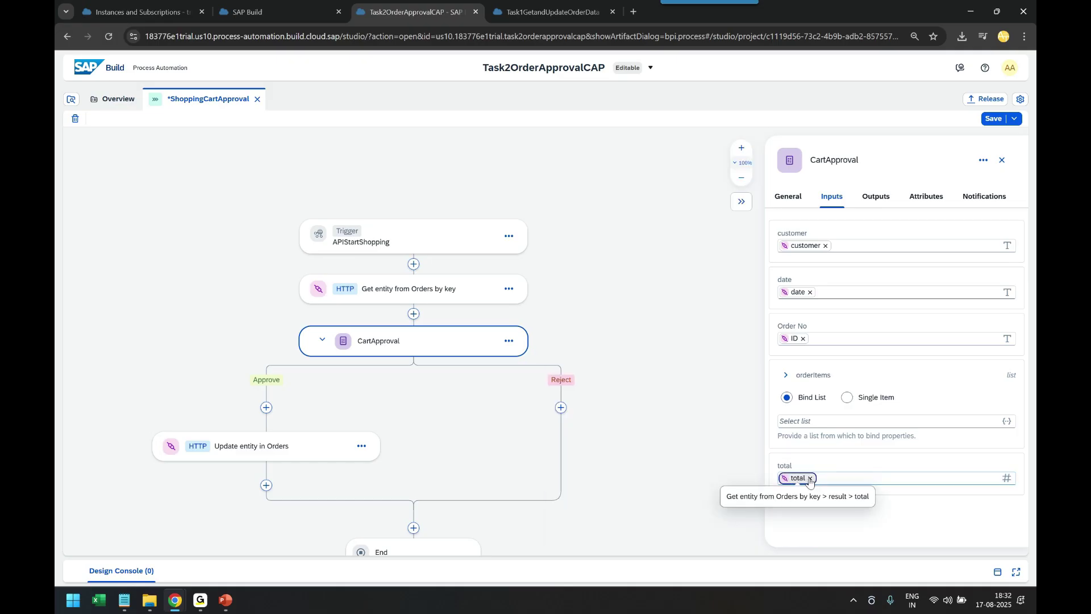
{"action": "left_click", "coordinate": [583, 213]}
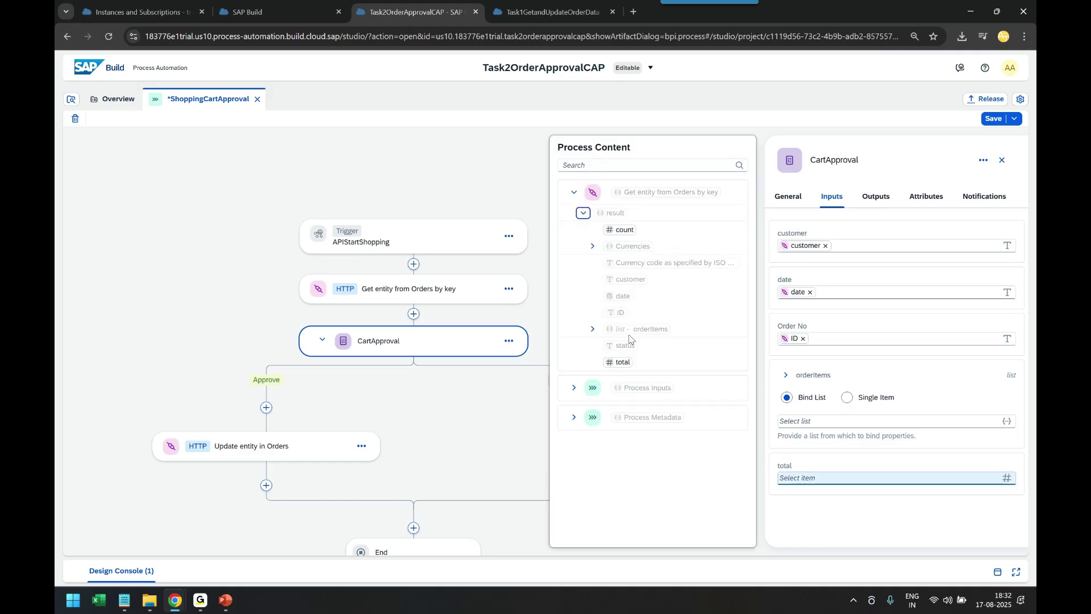
{"action": "left_click", "coordinate": [622, 364]}
Bind orderItems to the order's item list and currency_code to the ISO 4217 currency code
{"action": "left_click", "coordinate": [793, 421]}
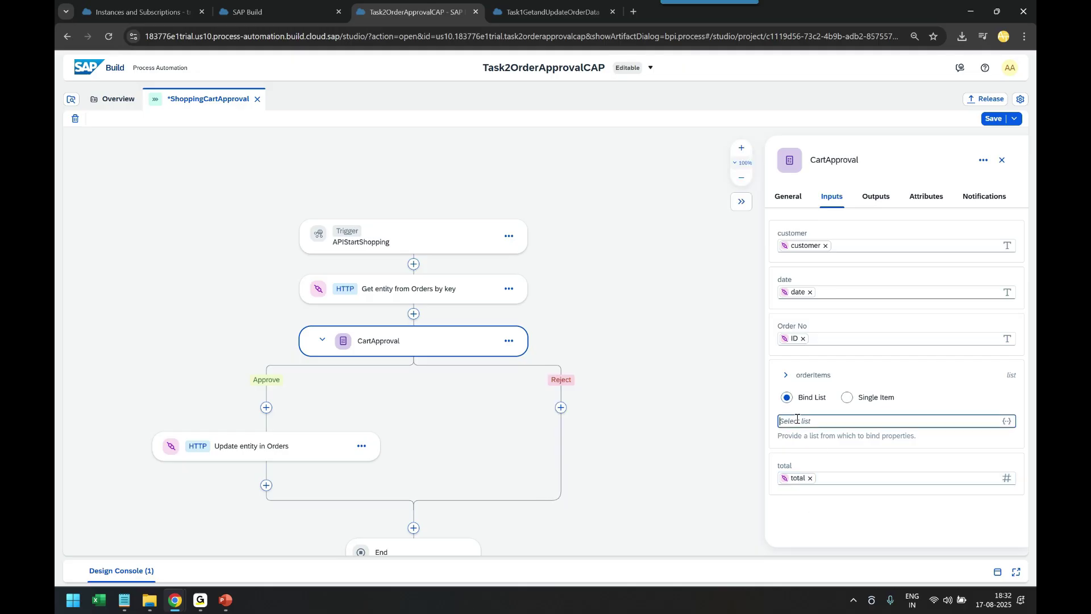
{"action": "left_click", "coordinate": [583, 213]}
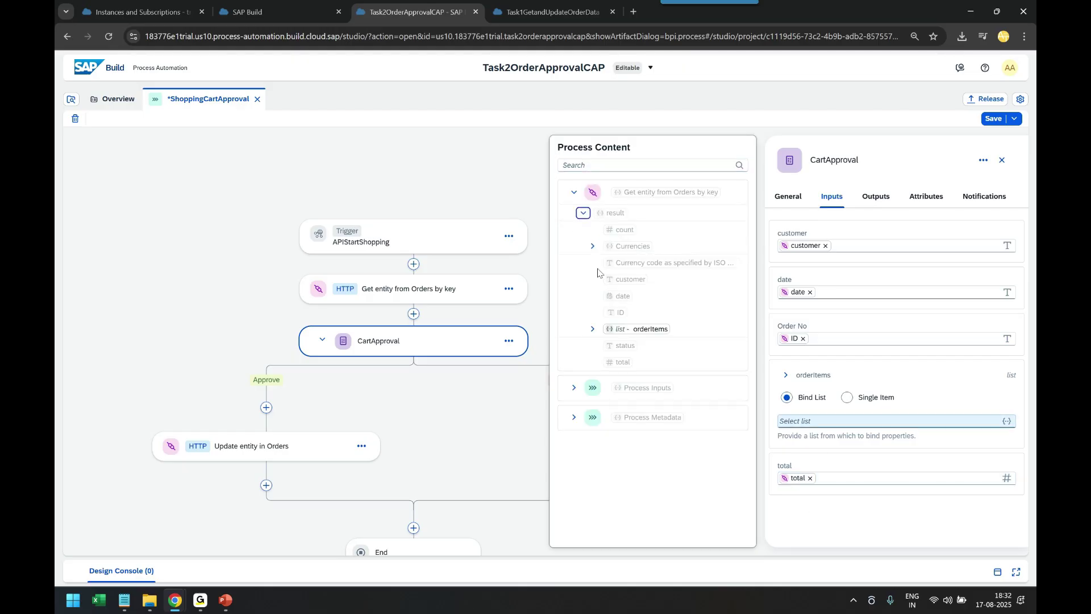
{"action": "left_click", "coordinate": [639, 330]}
{"action": "left_click", "coordinate": [785, 375]}
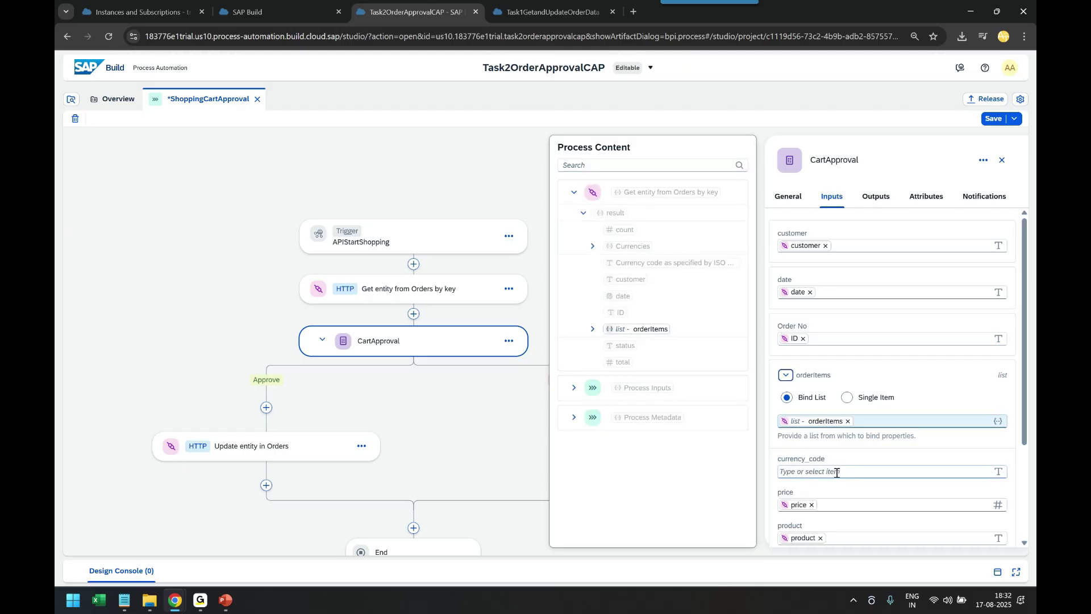
{"action": "scroll", "coordinate": [830, 432], "scroll_direction": "down", "scroll_amount": 3}
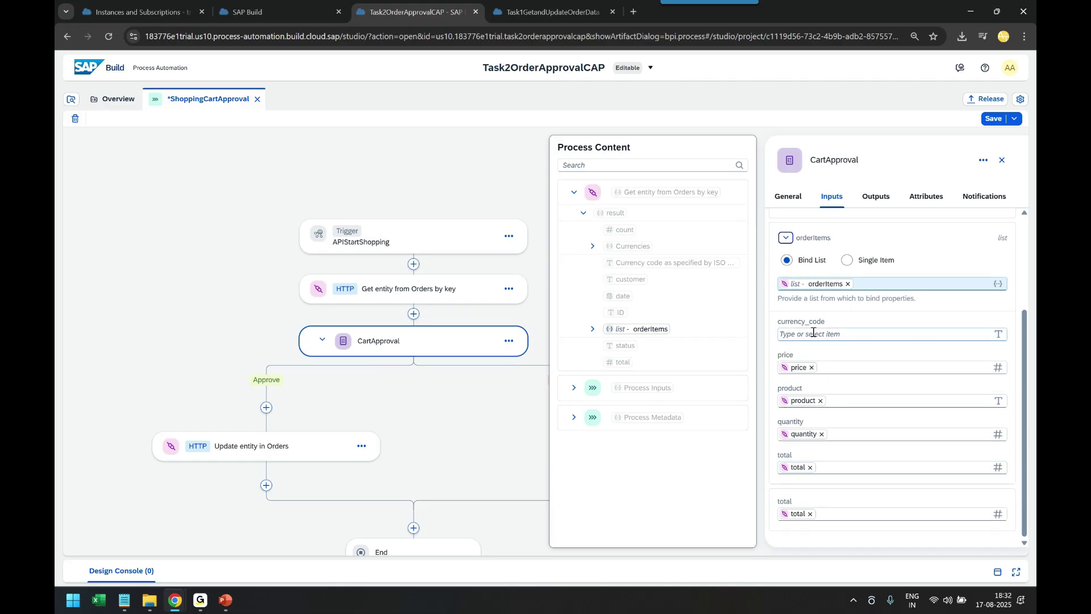
{"action": "left_click", "coordinate": [794, 334]}
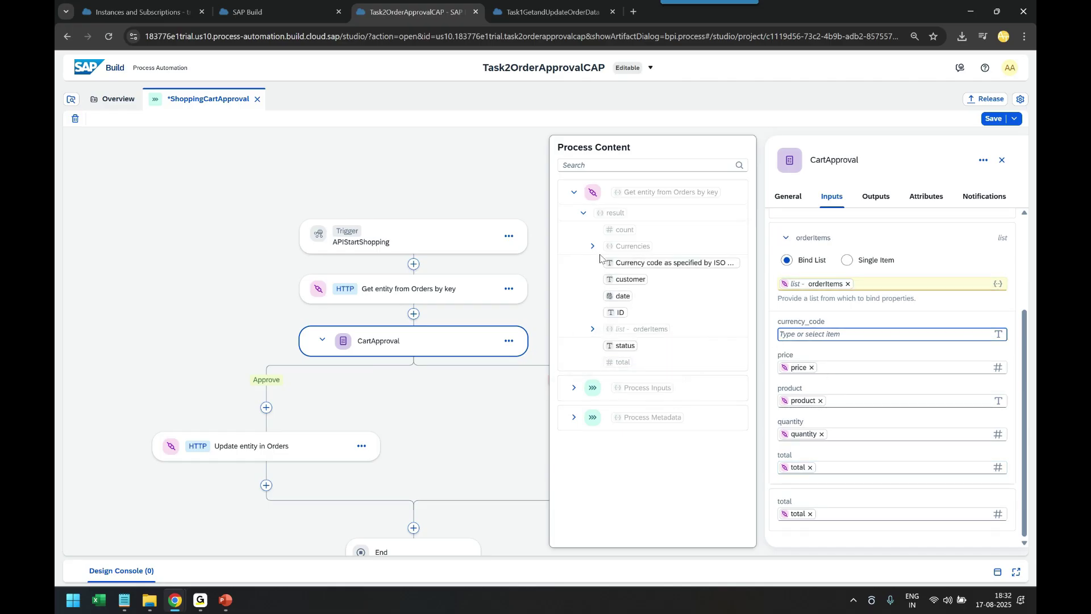
{"action": "left_click", "coordinate": [592, 328]}
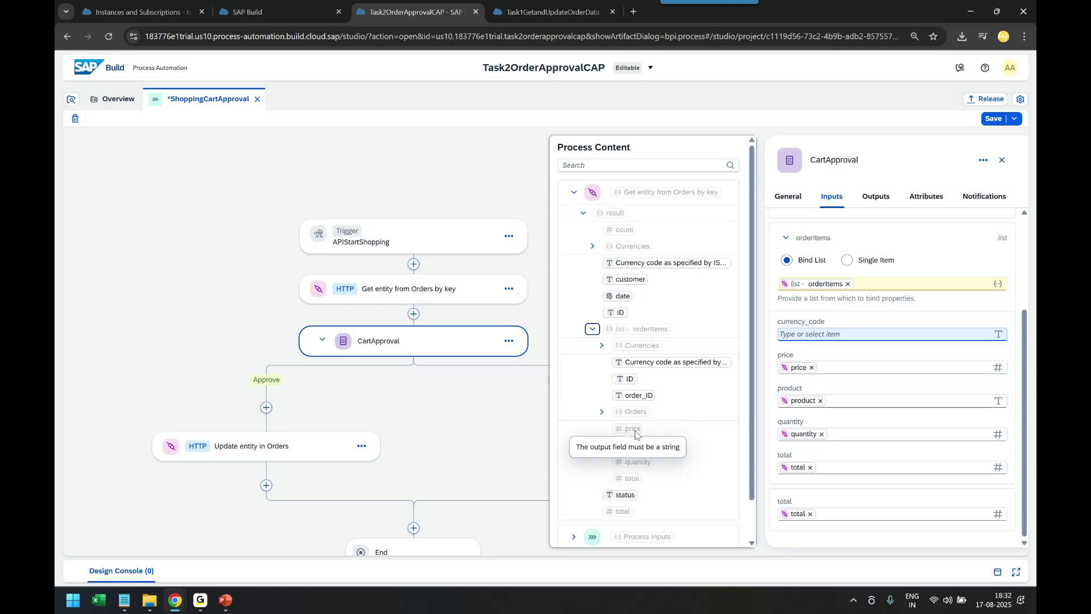
{"action": "left_click", "coordinate": [681, 364]}
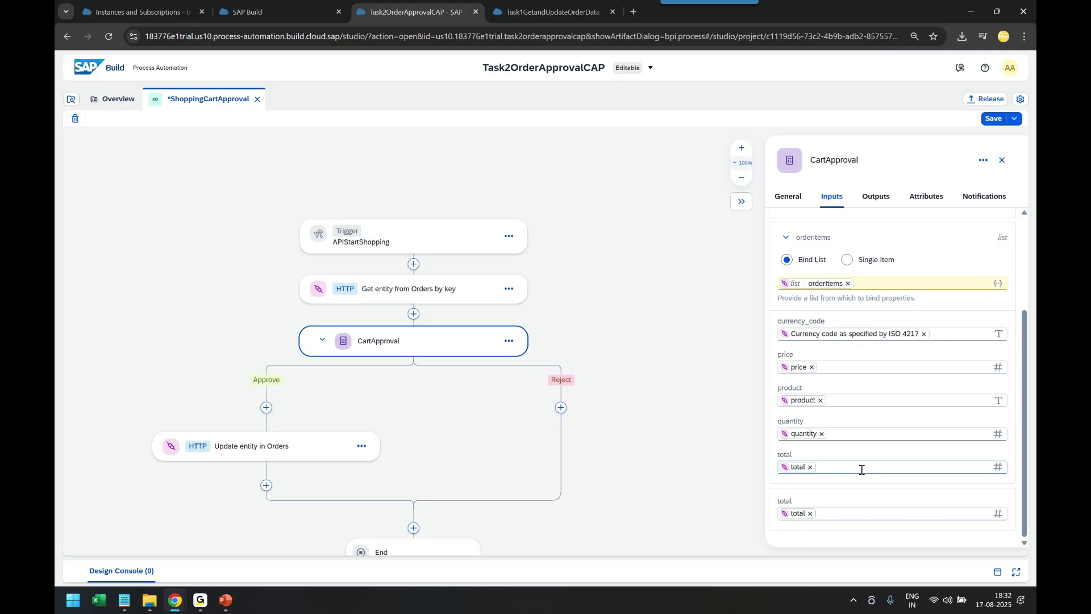
{"action": "scroll", "coordinate": [860, 467], "scroll_direction": "up", "scroll_amount": 3}
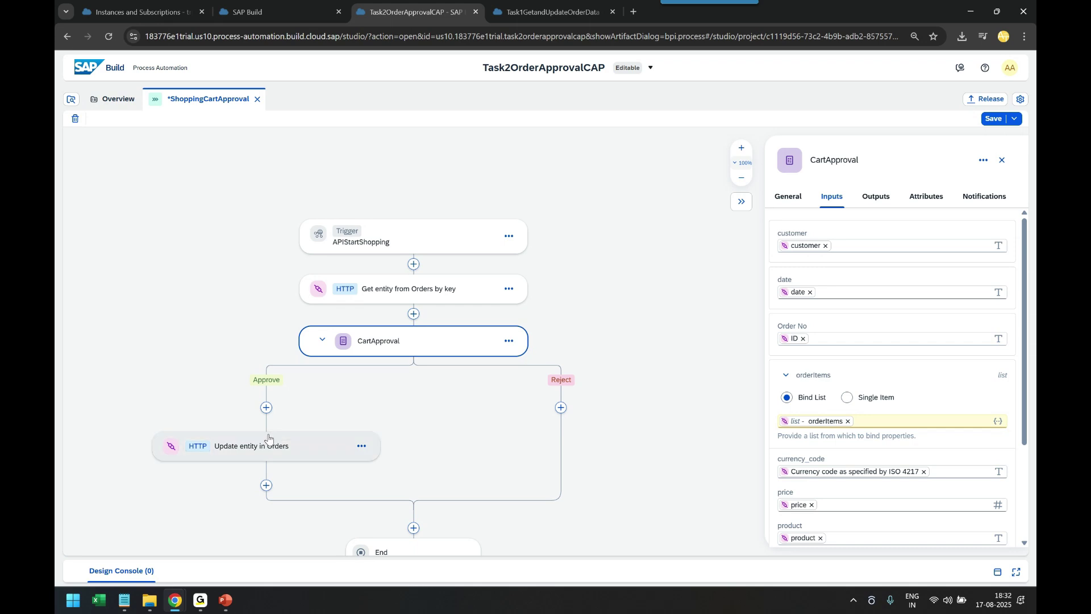
Save the process and start releasing the project
{"action": "key", "text": "ctrl+s"}
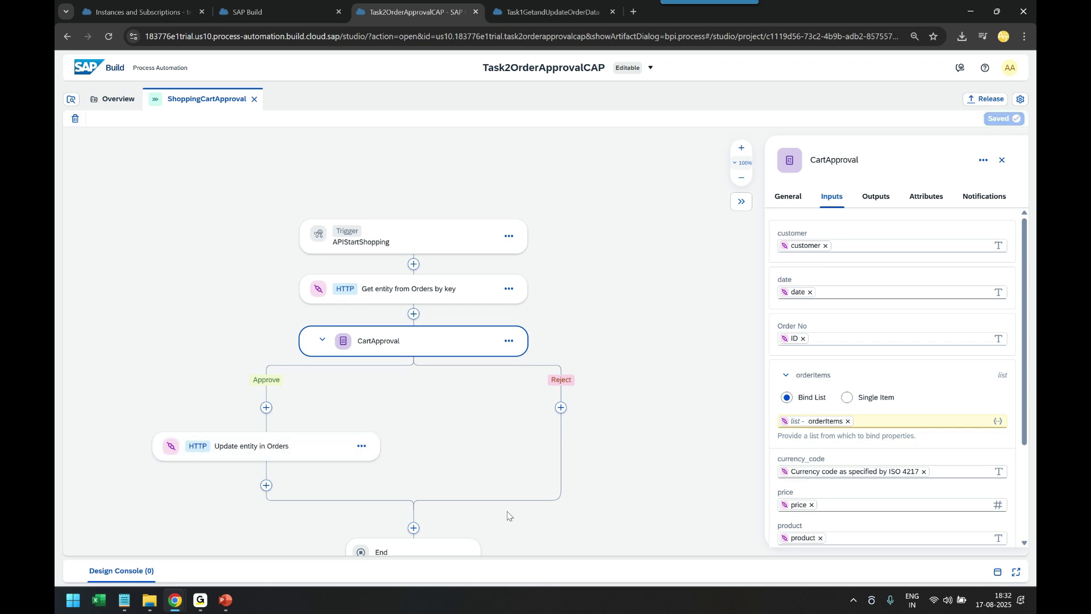
{"action": "scroll", "coordinate": [500, 514], "scroll_direction": "down", "scroll_amount": 3}
{"action": "scroll", "coordinate": [455, 480], "scroll_direction": "up", "scroll_amount": 2}
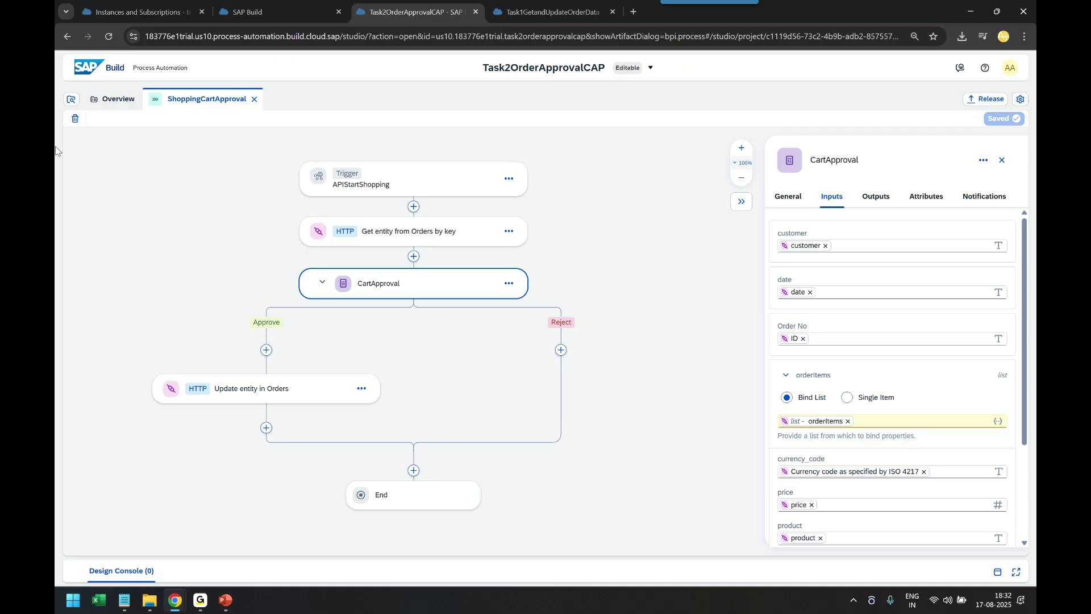
{"action": "left_click", "coordinate": [977, 103]}
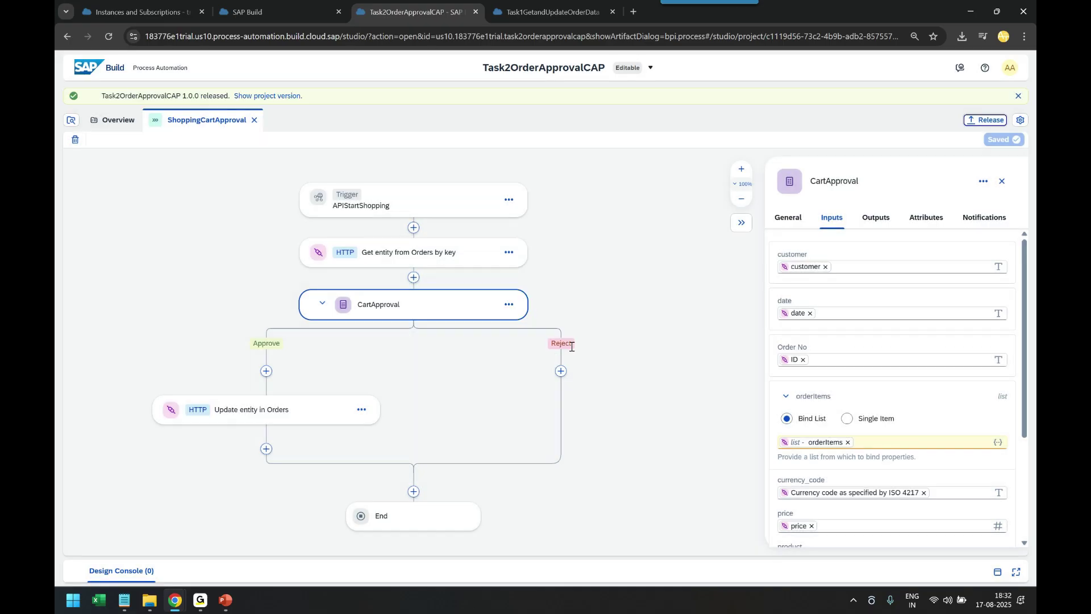
Switch to released version 1.0.0 and deploy it to the Public environment, confirming the trigger warning
{"action": "left_click", "coordinate": [637, 75]}
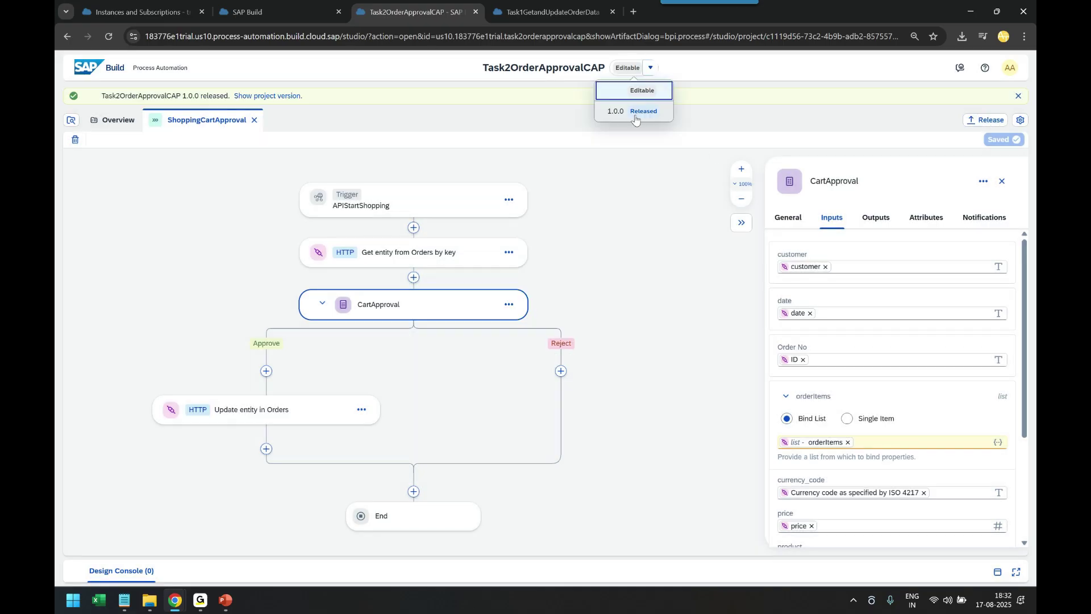
{"action": "left_click", "coordinate": [635, 111]}
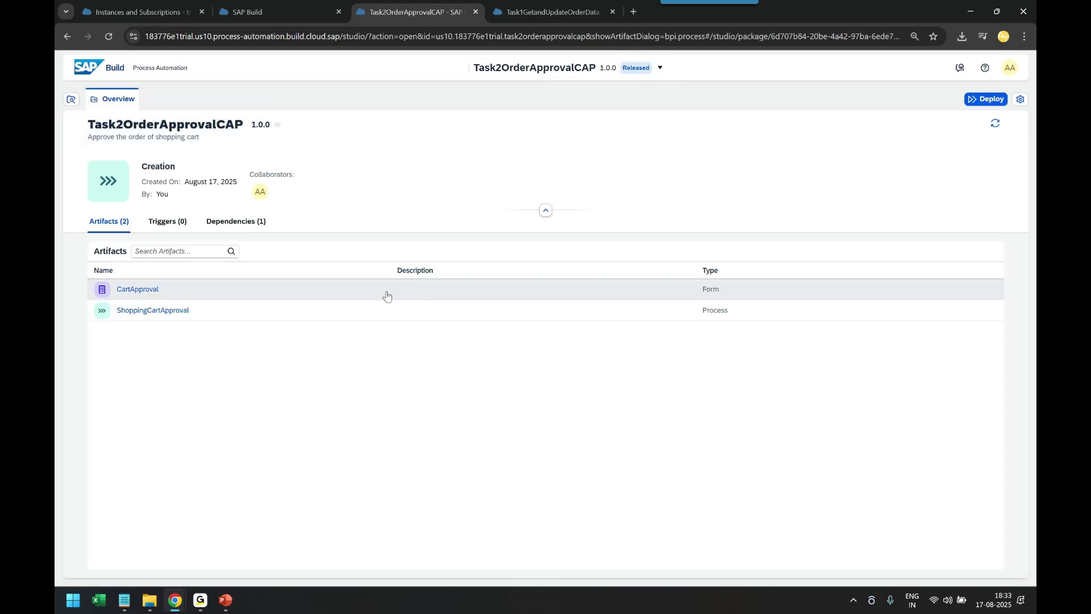
{"action": "left_click", "coordinate": [986, 99]}
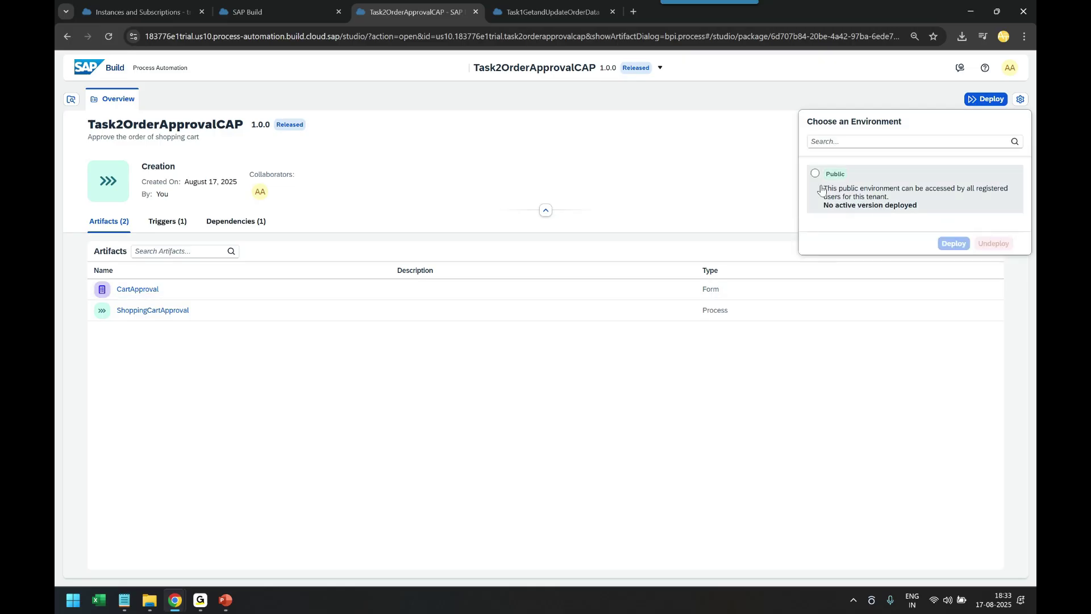
{"action": "left_click", "coordinate": [822, 192]}
{"action": "left_click", "coordinate": [953, 285]}
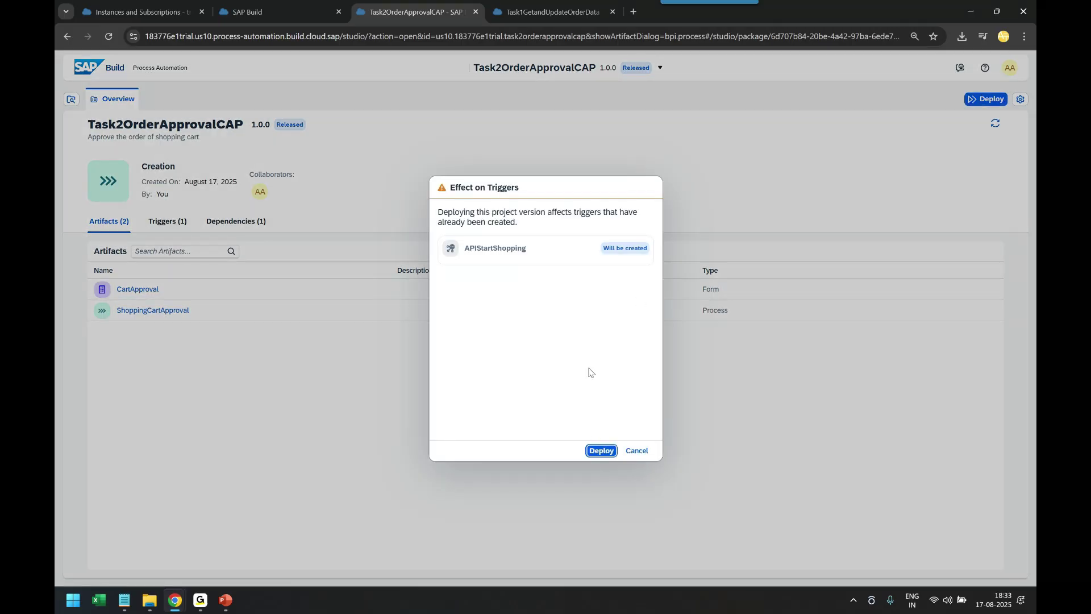
{"action": "left_click", "coordinate": [597, 449]}
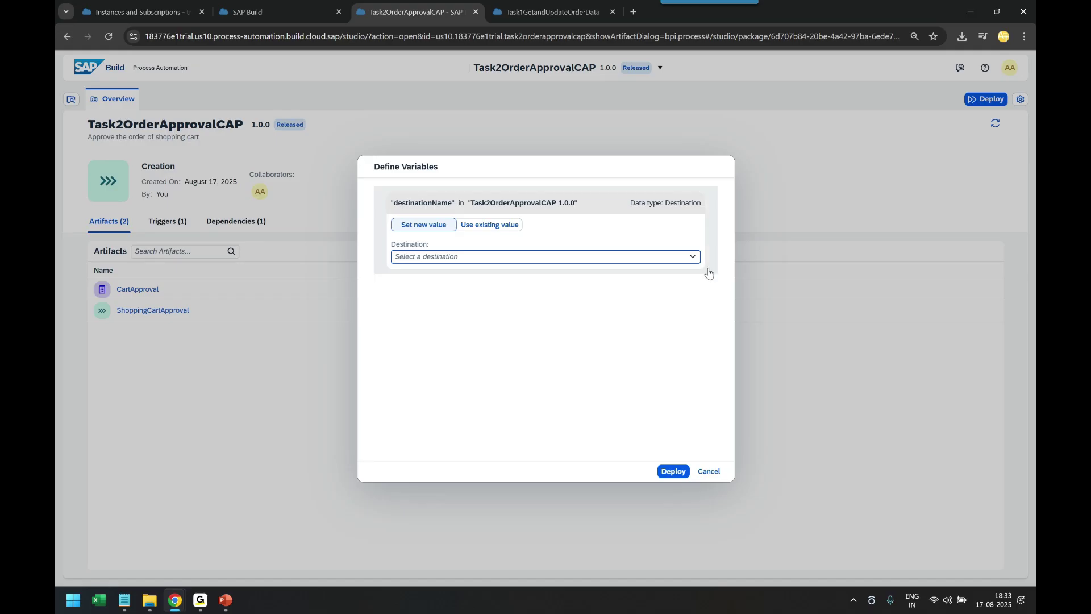
Set the destination to the existing ShoppingCart destName variable and complete the deployment
{"action": "left_click", "coordinate": [695, 256]}
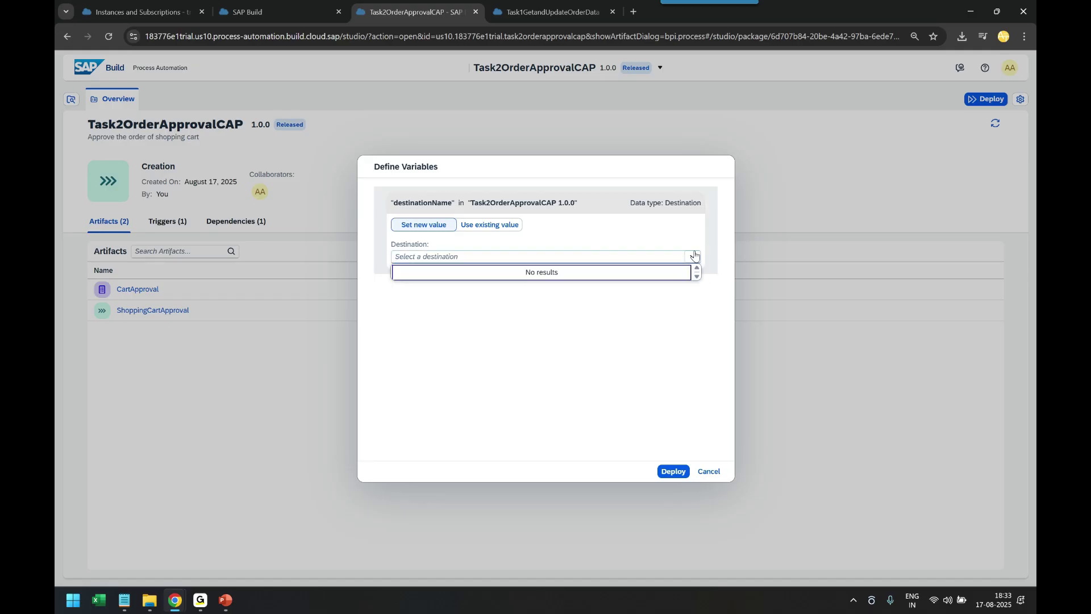
{"action": "left_click", "coordinate": [491, 225]}
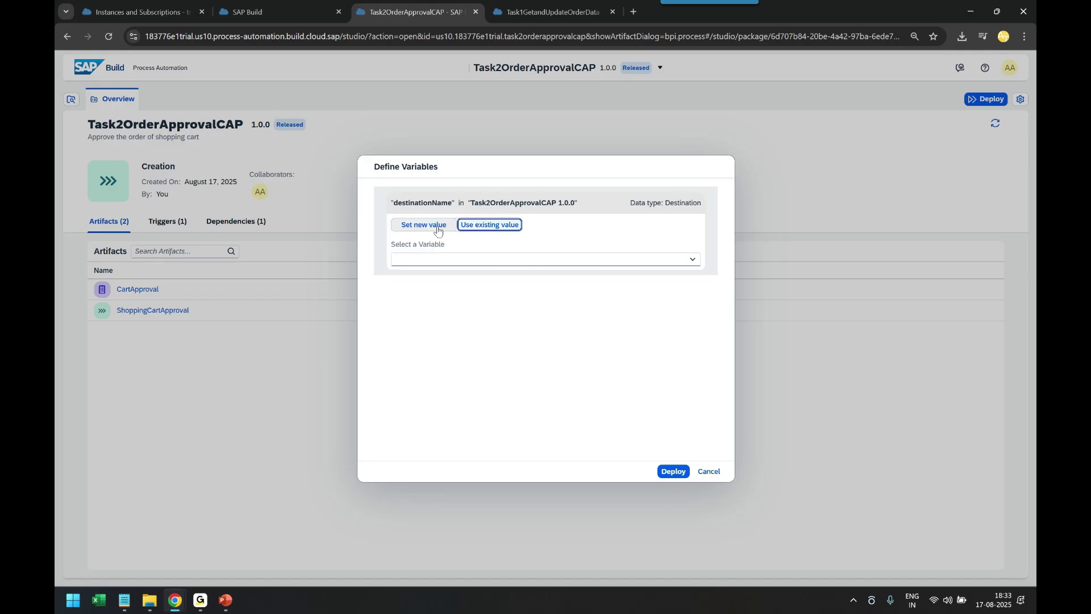
{"action": "left_click", "coordinate": [691, 259]}
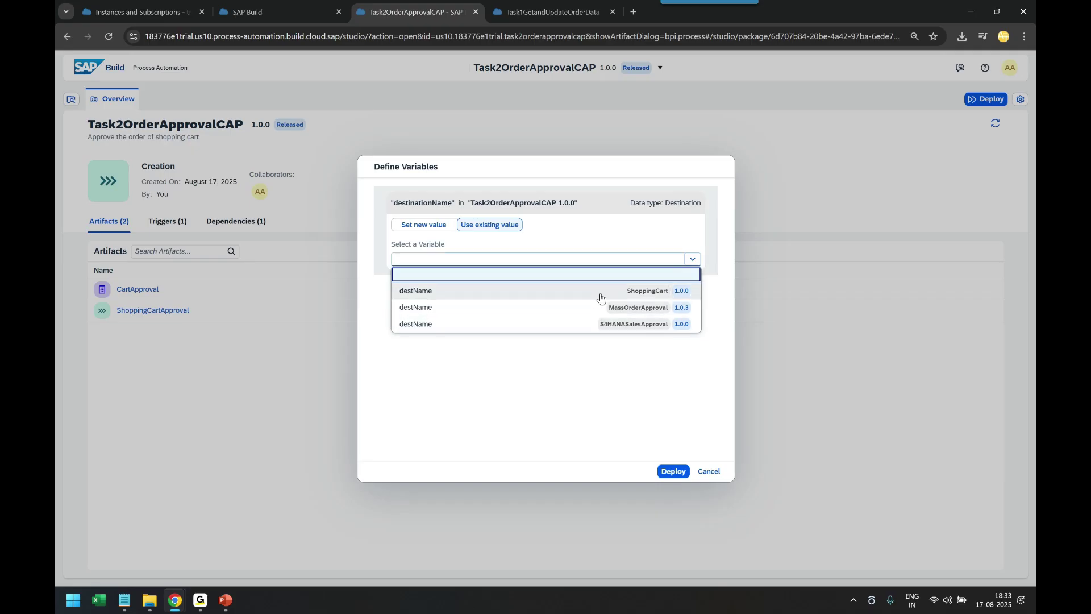
{"action": "left_click", "coordinate": [424, 224]}
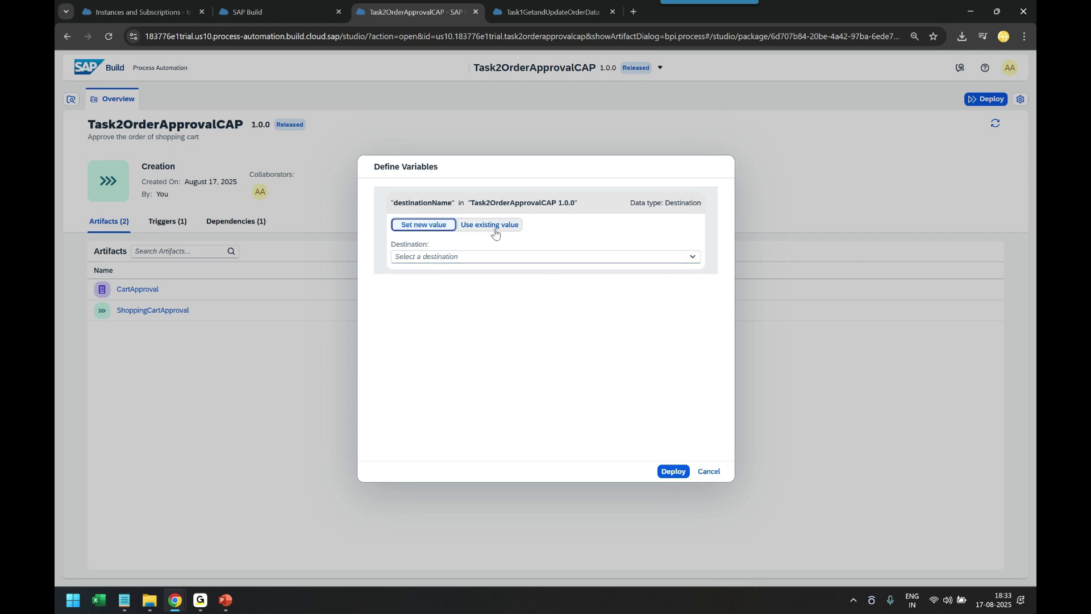
{"action": "left_click", "coordinate": [492, 228]}
{"action": "left_click", "coordinate": [694, 261]}
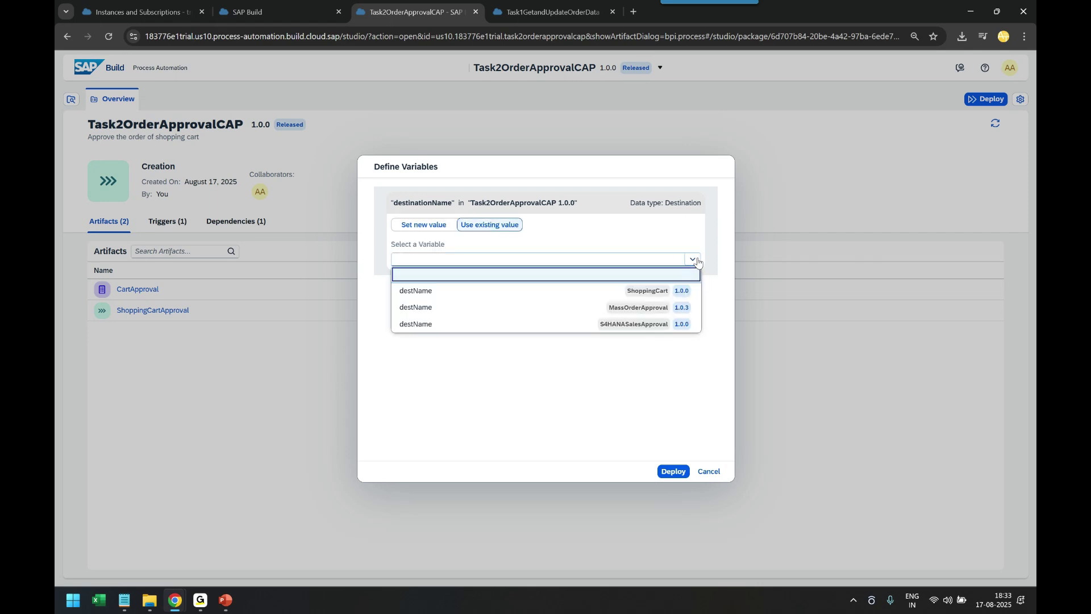
{"action": "left_click", "coordinate": [643, 292]}
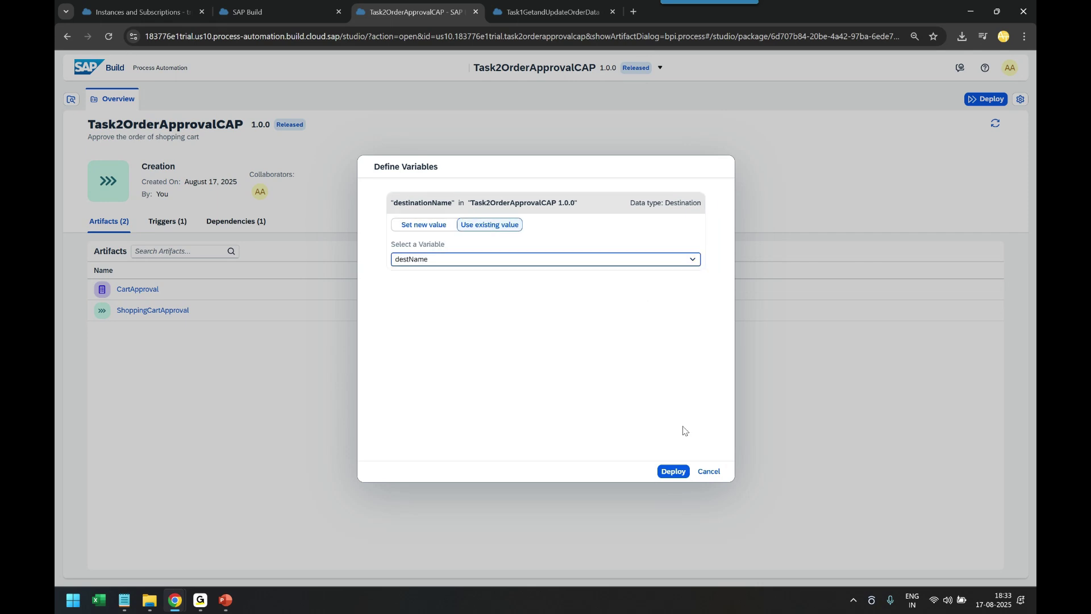
{"action": "left_click", "coordinate": [673, 472]}
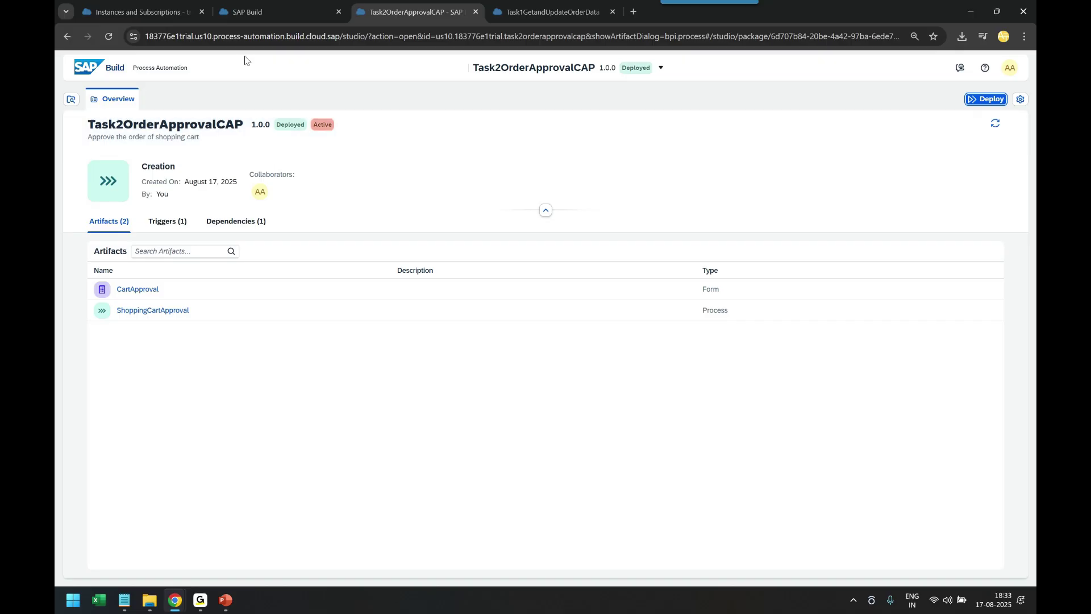
Go to Control Tower's Public environment in the SAP Build lobby to list its triggers
{"action": "left_click", "coordinate": [282, 15]}
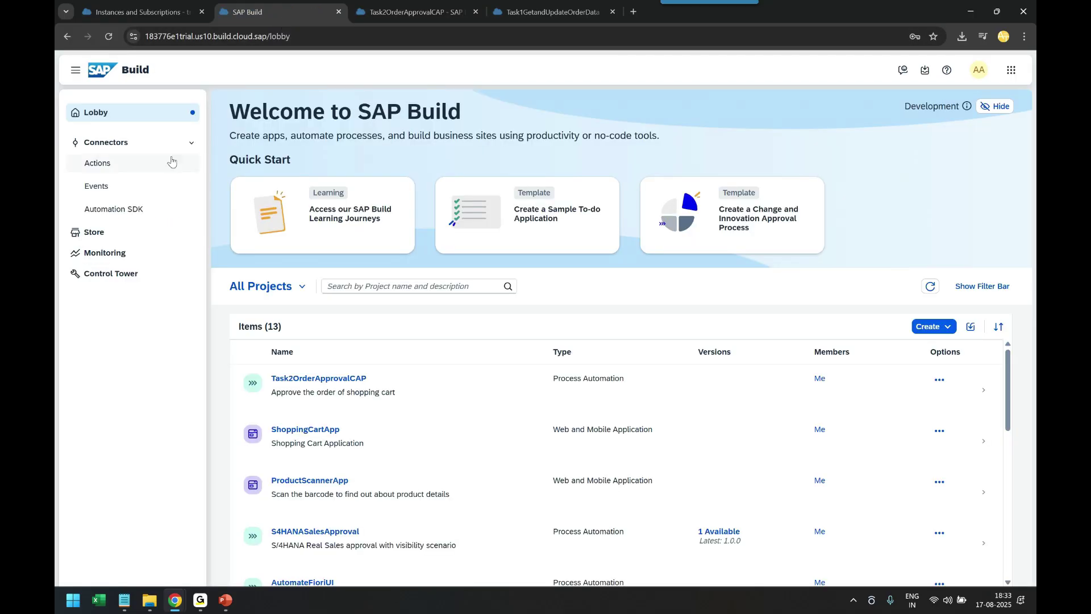
{"action": "left_click", "coordinate": [133, 279]}
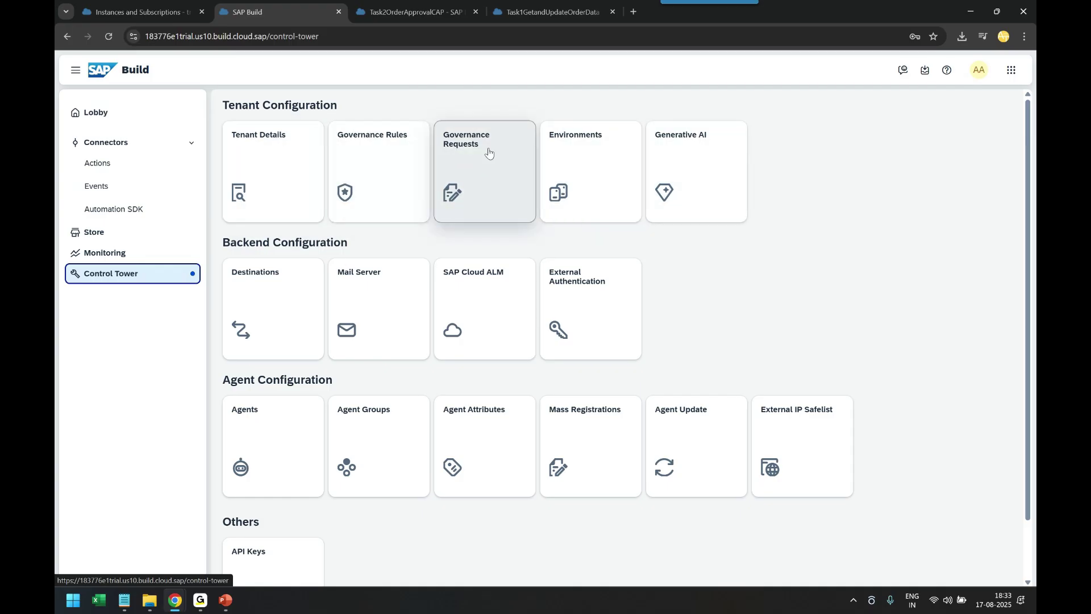
{"action": "left_click", "coordinate": [583, 185]}
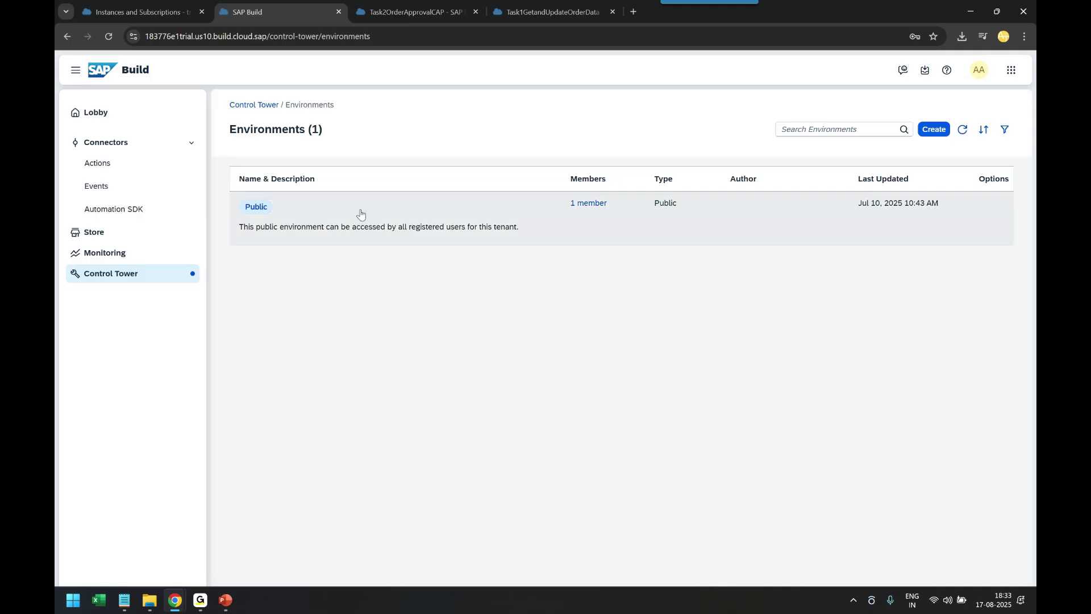
{"action": "left_click", "coordinate": [559, 223]}
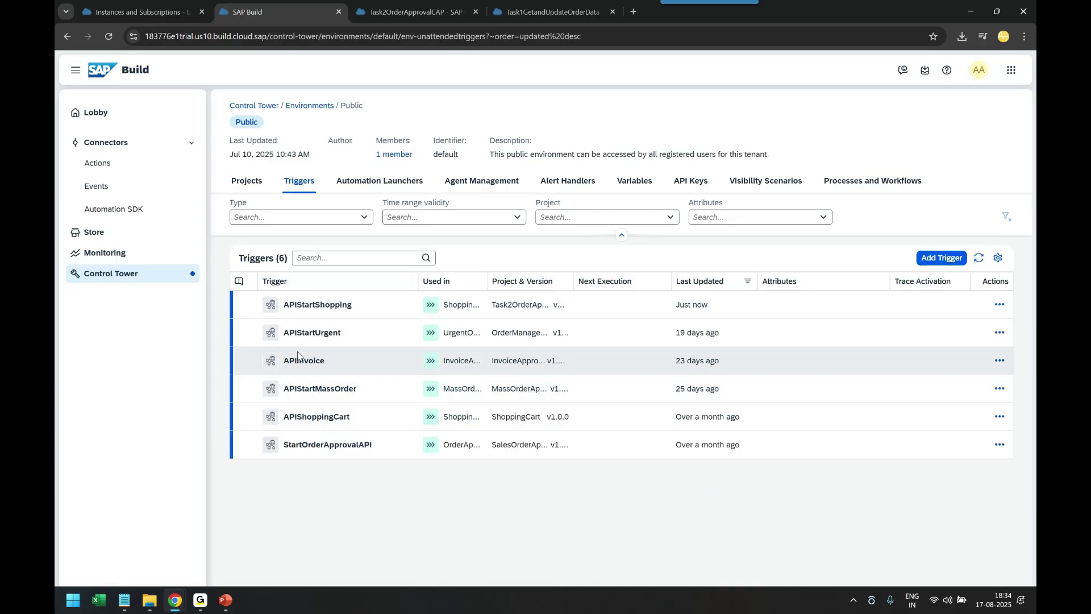
View the APIStartShopping trigger's details, reviewing its workflow-instances URL and sample payload
{"action": "left_click", "coordinate": [992, 310]}
{"action": "left_click", "coordinate": [941, 321]}
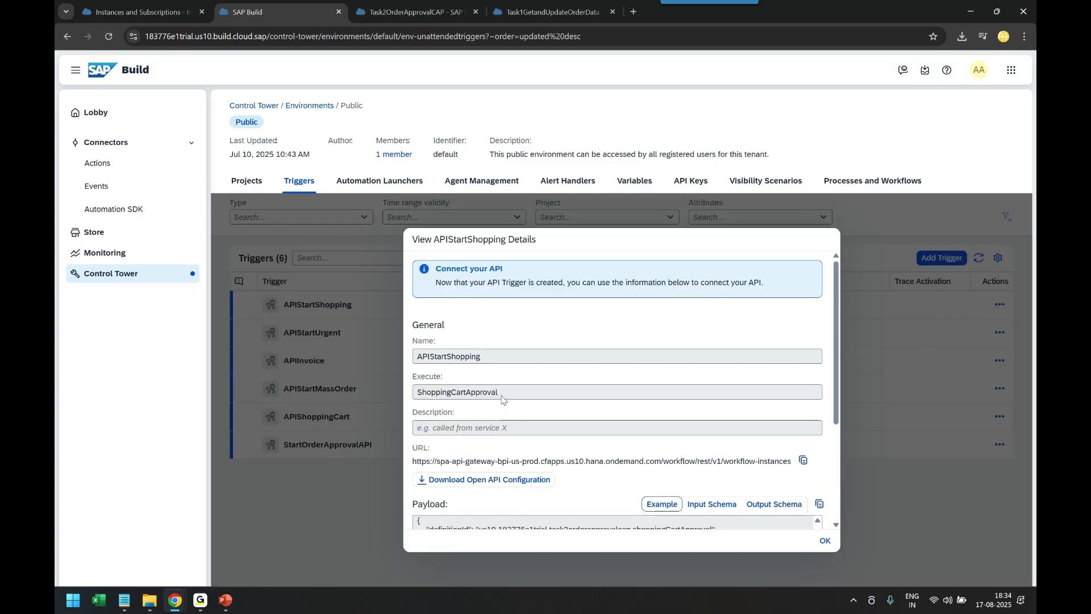
{"action": "scroll", "coordinate": [546, 398], "scroll_direction": "down", "scroll_amount": 3}
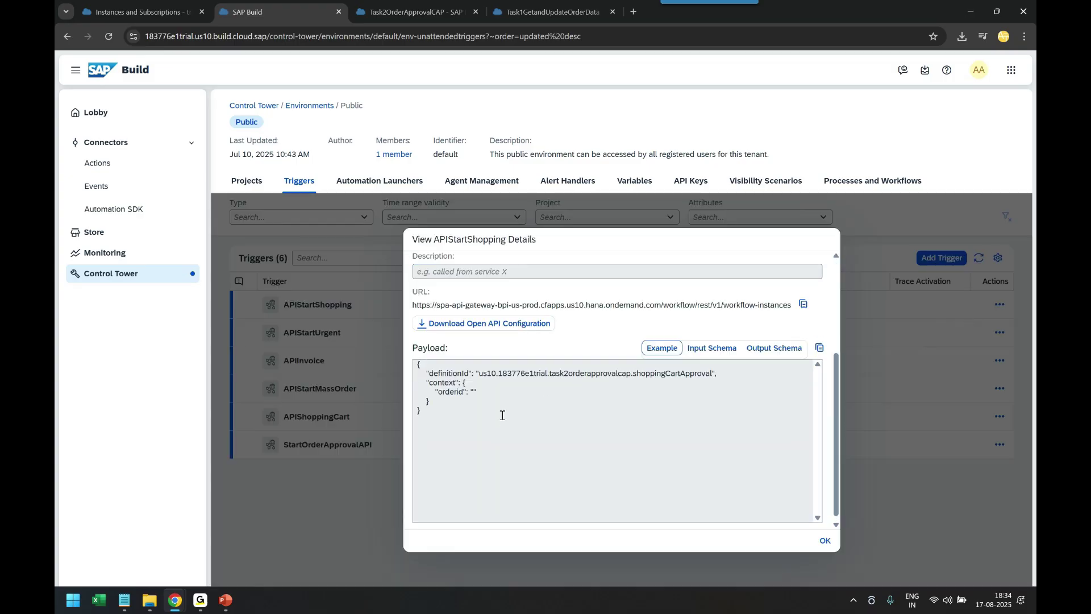
{"action": "scroll", "coordinate": [503, 413], "scroll_direction": "up", "scroll_amount": 1}
{"action": "scroll", "coordinate": [482, 477], "scroll_direction": "up", "scroll_amount": 1}
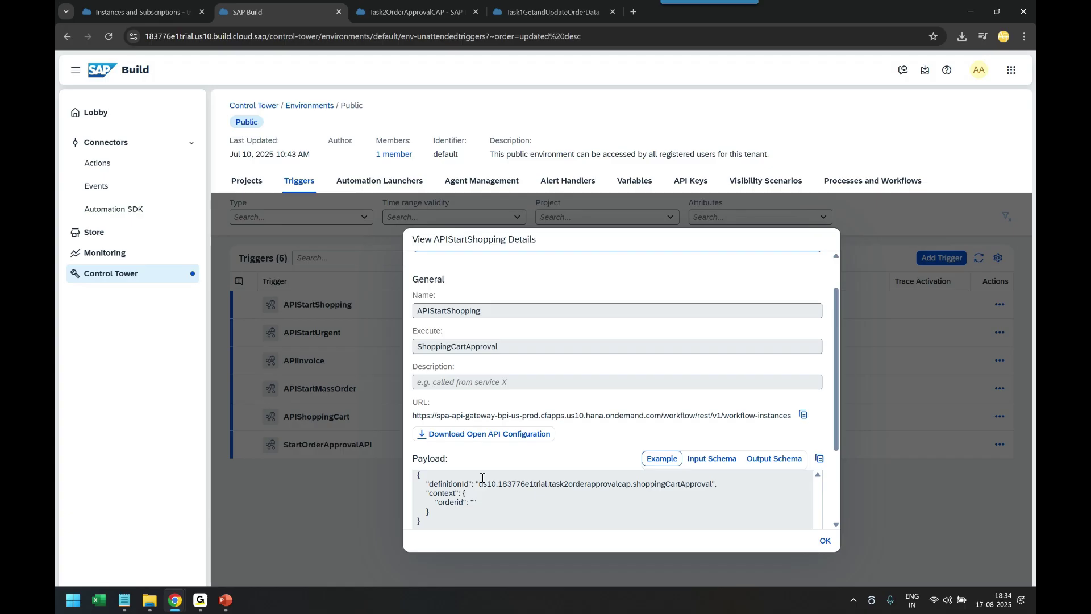
{"action": "scroll", "coordinate": [483, 478], "scroll_direction": "down", "scroll_amount": 1}
{"action": "scroll", "coordinate": [483, 477], "scroll_direction": "up", "scroll_amount": 2}
{"action": "scroll", "coordinate": [483, 482], "scroll_direction": "down", "scroll_amount": 2}
{"action": "scroll", "coordinate": [483, 482], "scroll_direction": "down", "scroll_amount": 1}
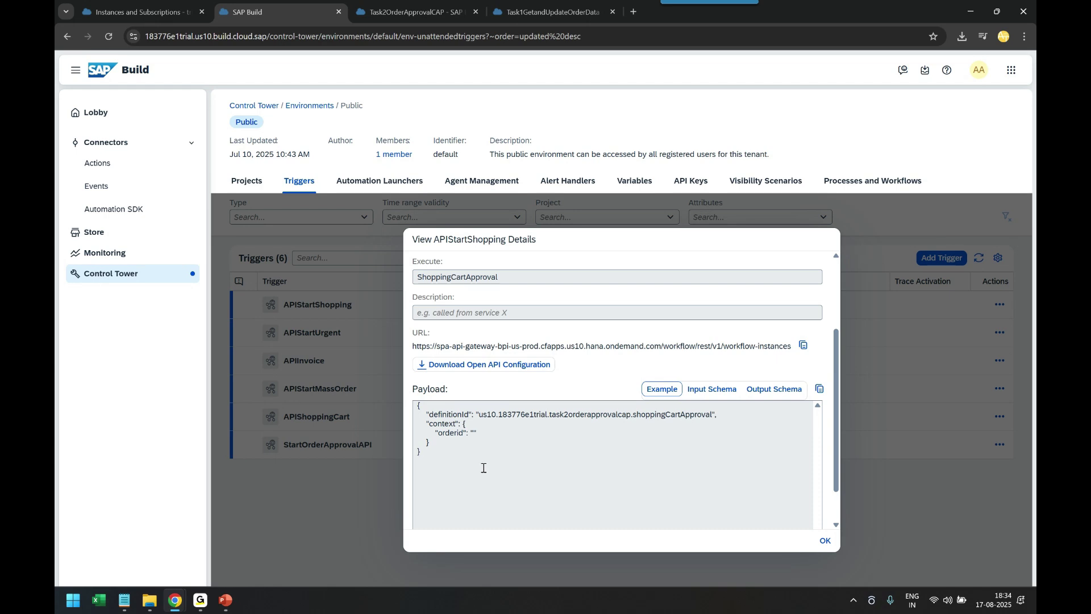
{"action": "scroll", "coordinate": [483, 468], "scroll_direction": "up", "scroll_amount": 2}
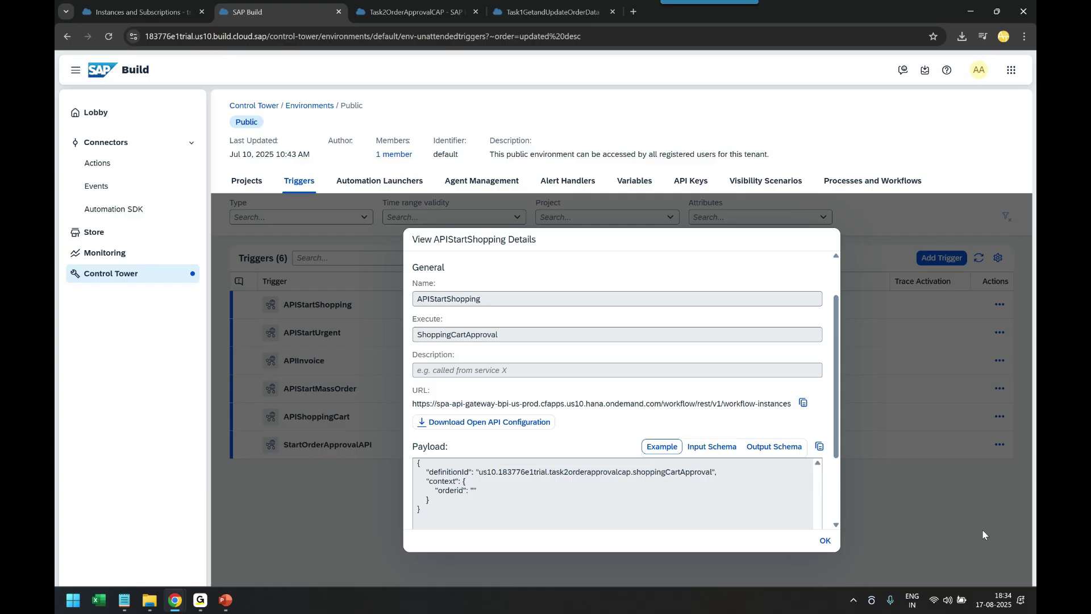